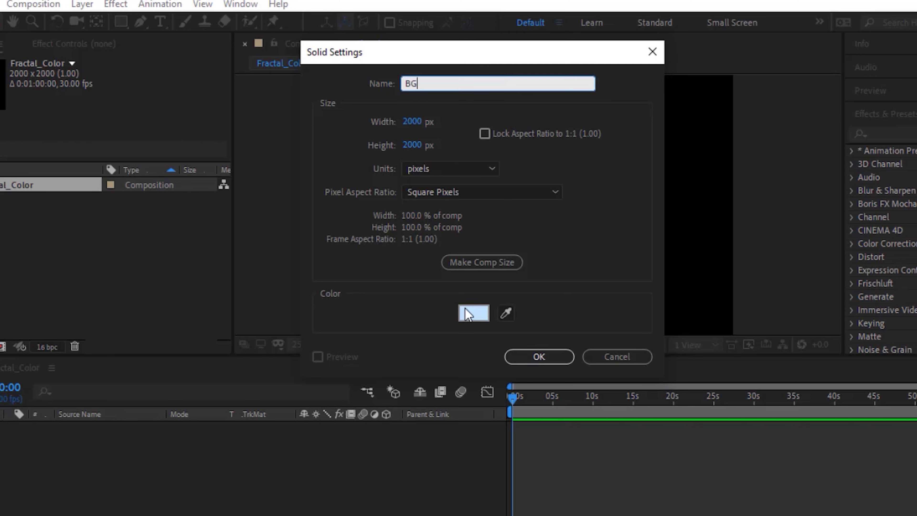
- Set the color of the new BG solid to black and create the solid
left_click(474, 313)
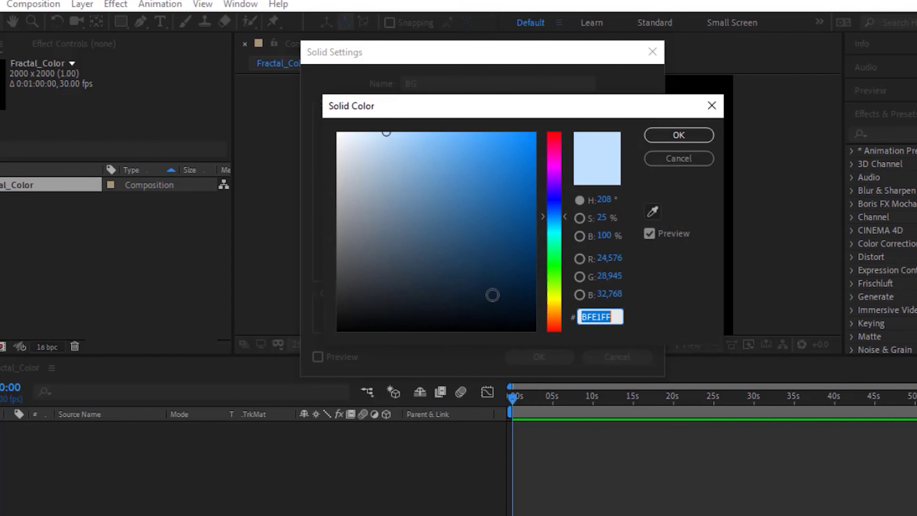
left_click(689, 137)
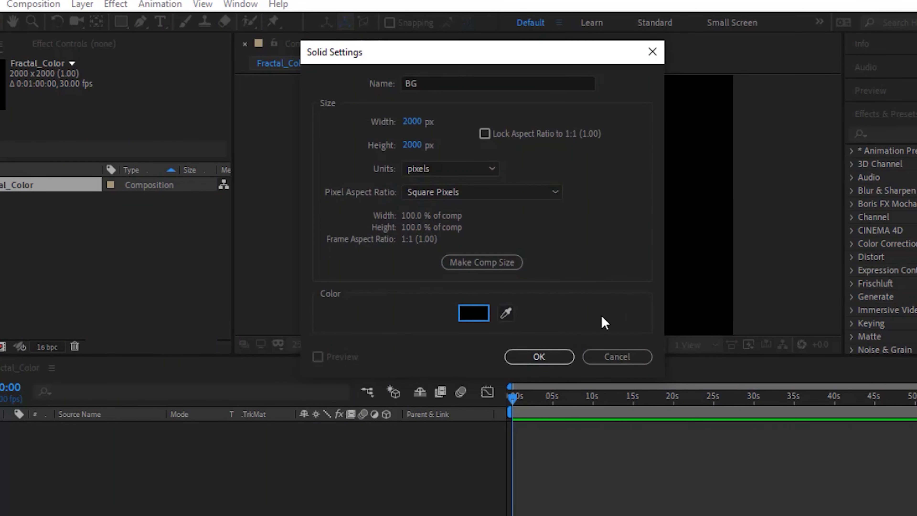
left_click(549, 357)
- Search the effects for "fractal" and apply Fractal Noise to the BG solid
left_click(912, 131)
type("fractal")
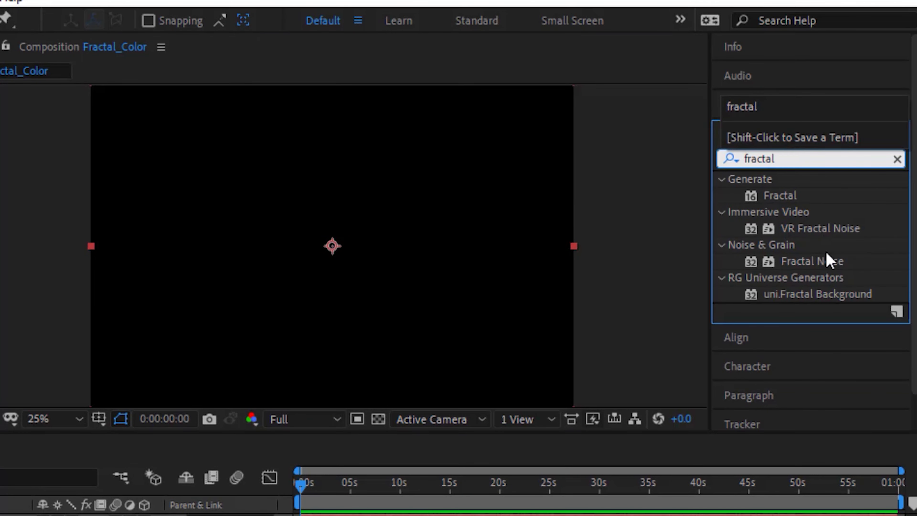
left_click_drag(829, 265, 404, 244)
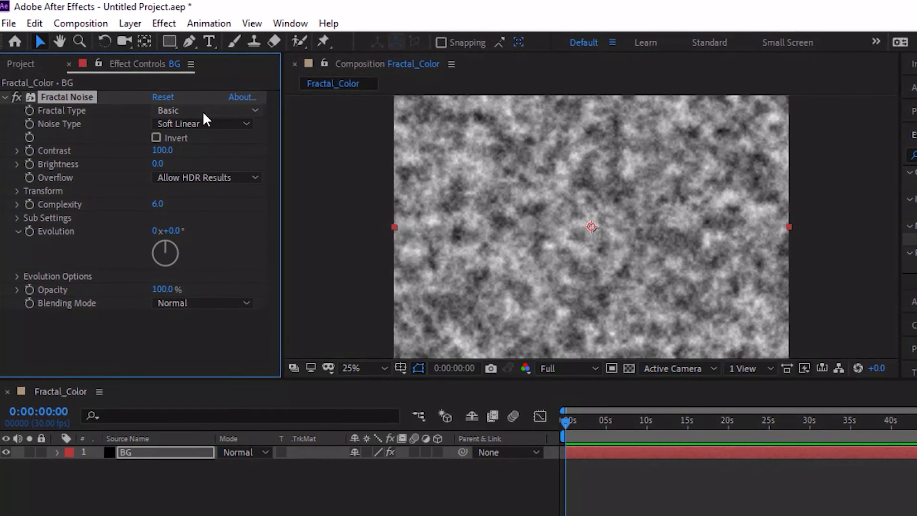
- Set the Fractal Noise fractal type to Dynamic and invert the noise
left_click(203, 112)
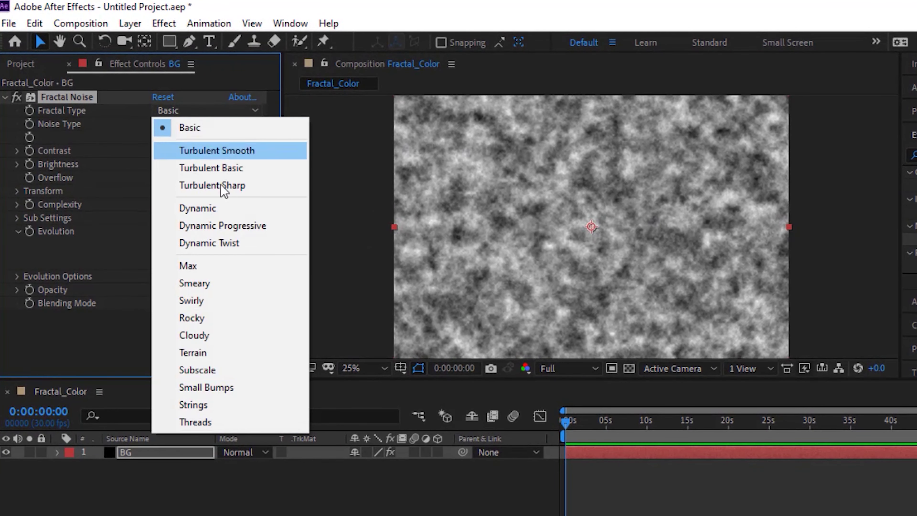
left_click(232, 214)
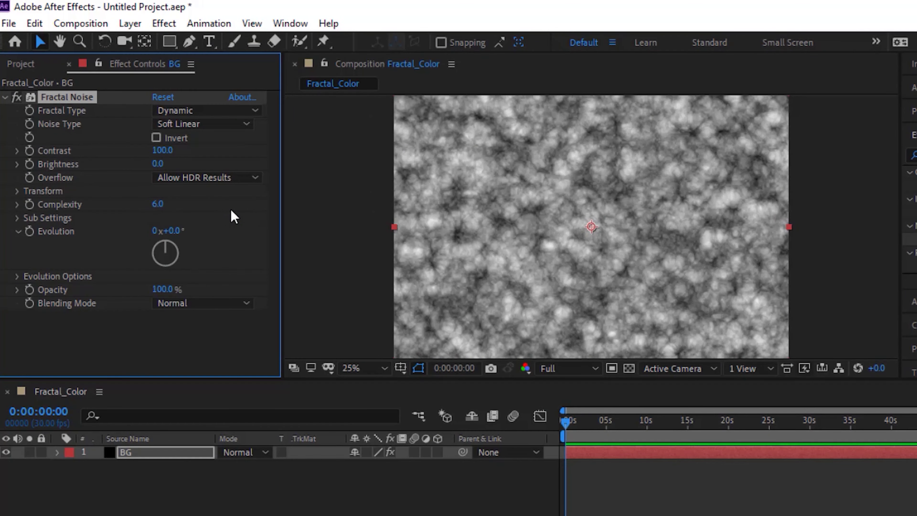
left_click(156, 137)
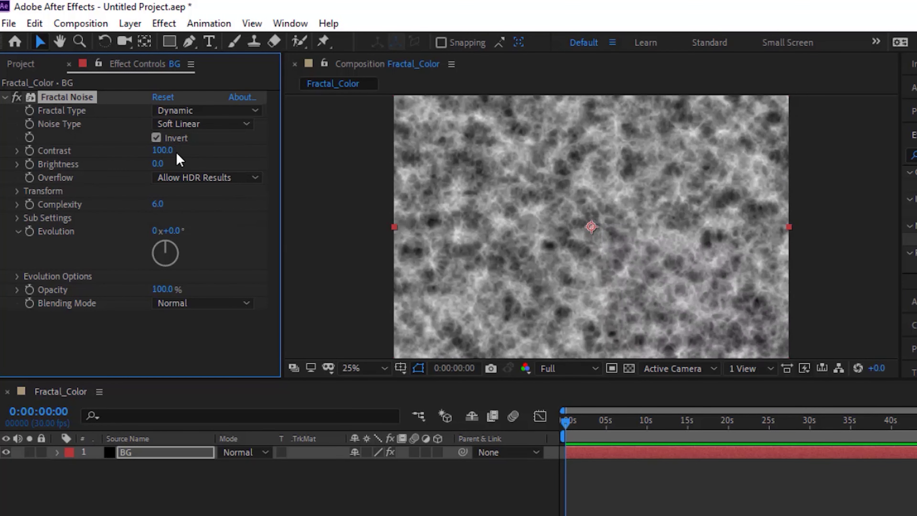
- Set the Fractal Noise contrast to 175 and brightness to -31
left_click(166, 151)
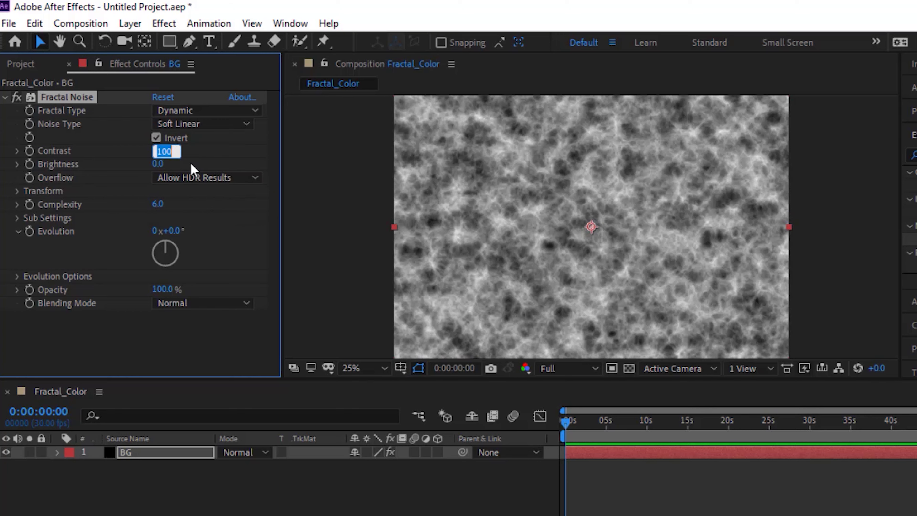
type("175")
key("Return")
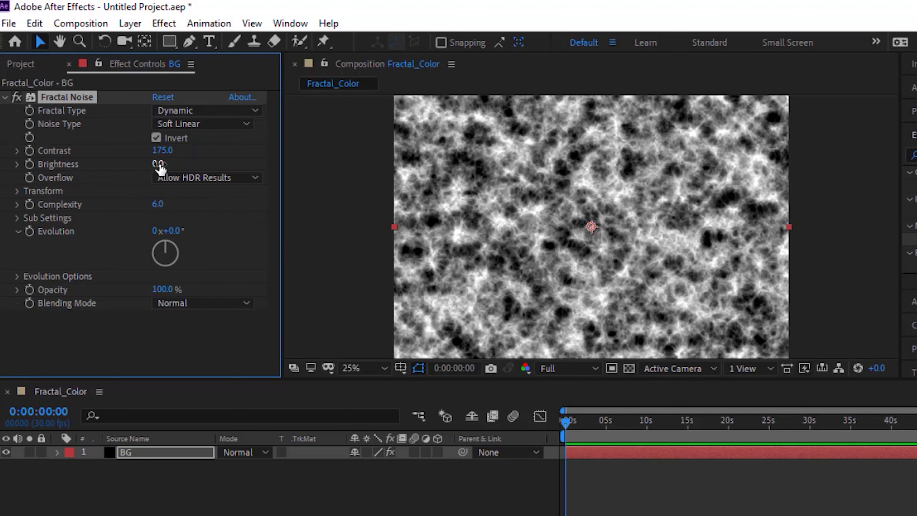
left_click(159, 164)
type("-31")
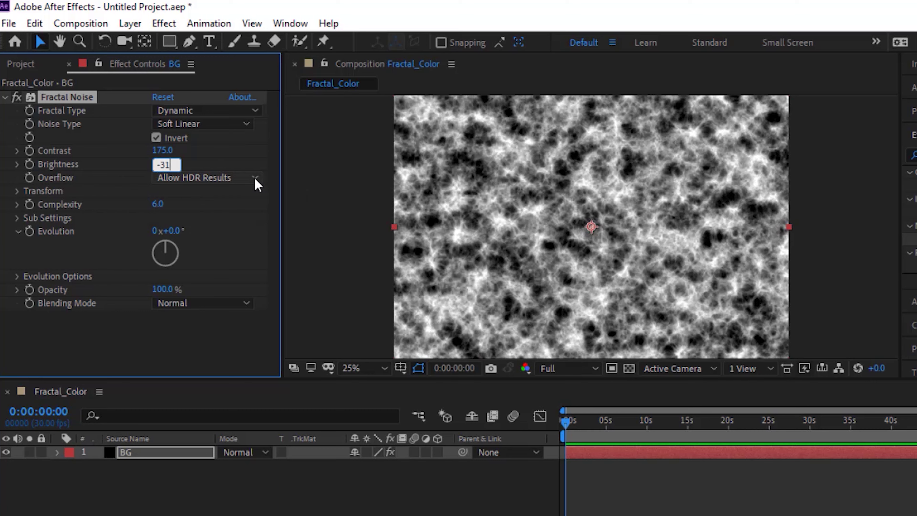
key("Return")
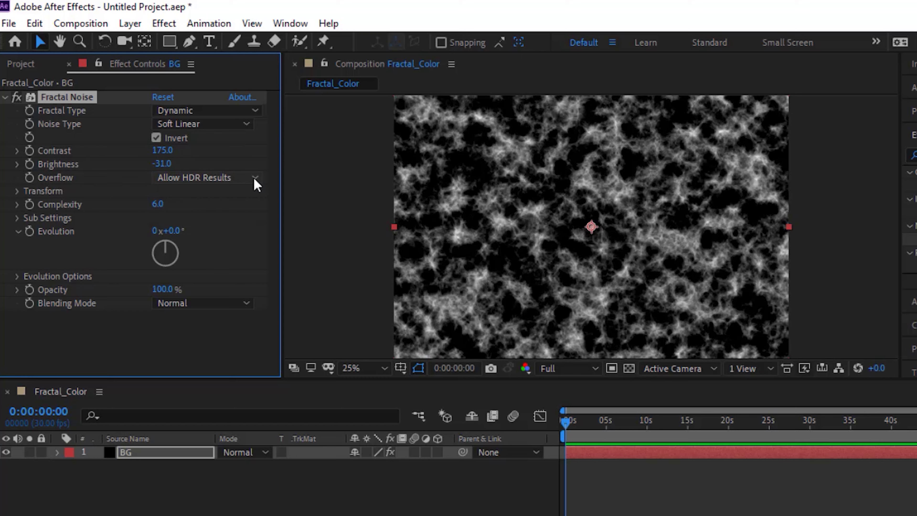
- Set the uniform scale in the Fractal Noise transform settings to 50 and collapse those settings
left_click(16, 191)
left_click(163, 232)
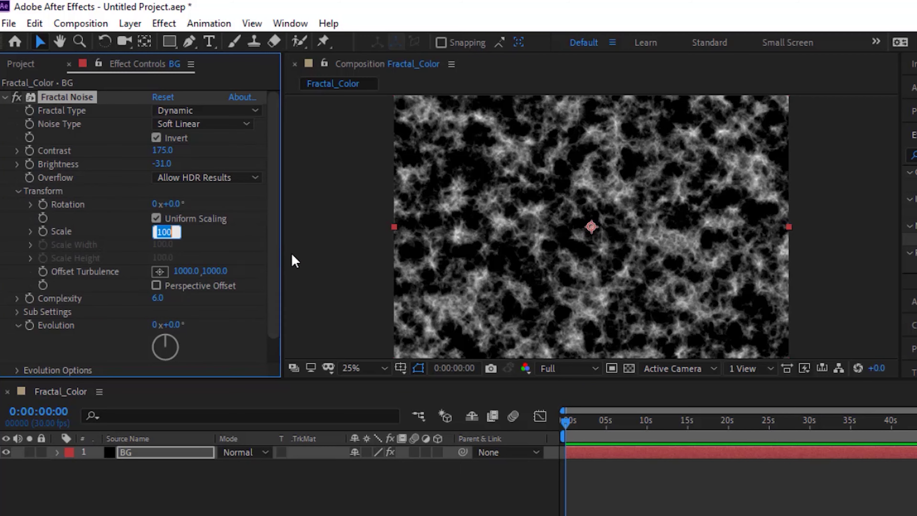
type("50")
key("Return")
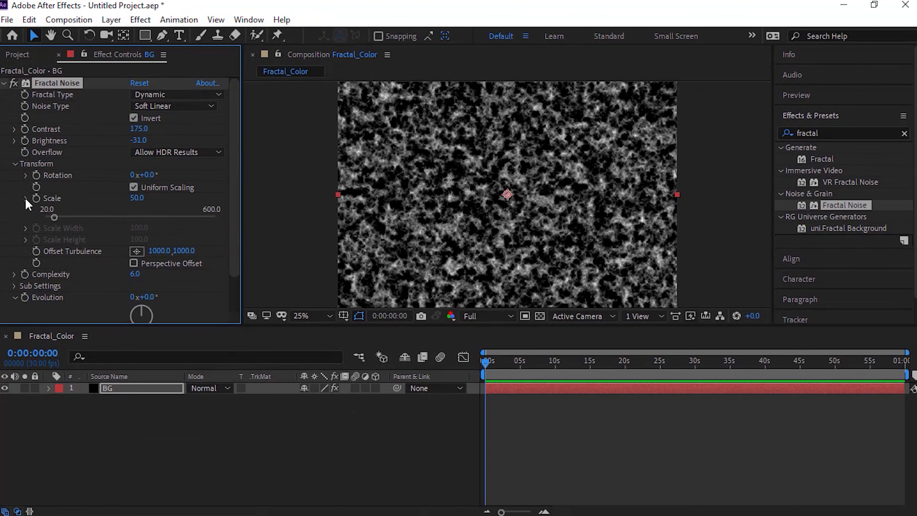
left_click(26, 198)
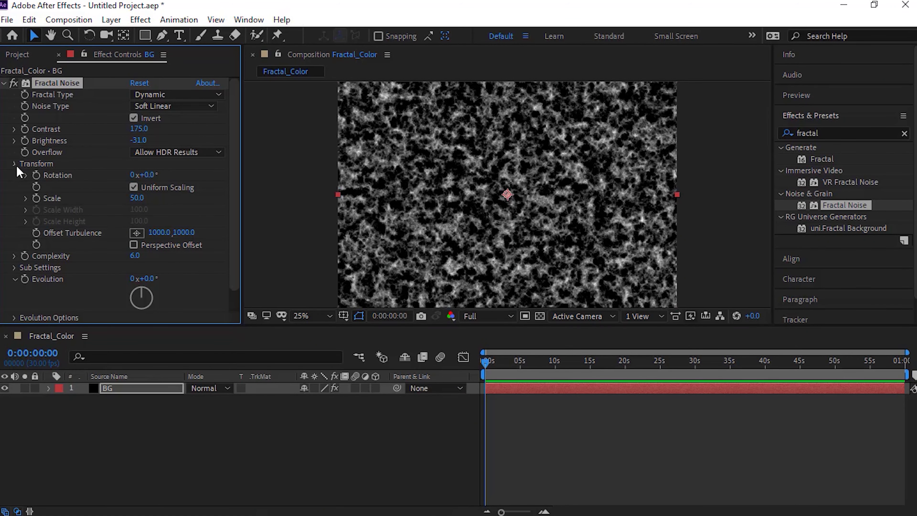
left_click(15, 164)
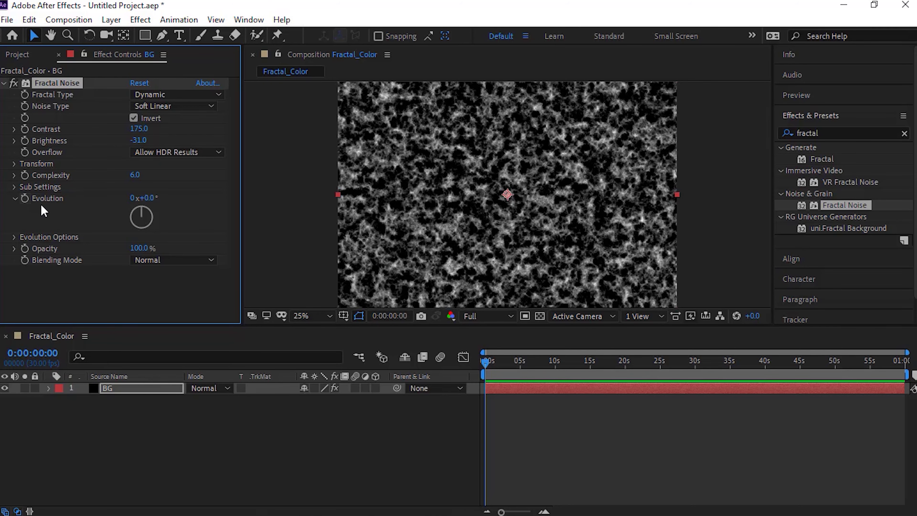
- Add the expression time*15 to the Fractal Noise Evolution and check the noise at about 14 seconds
left_click(51, 196)
key("alt+shift+equal")
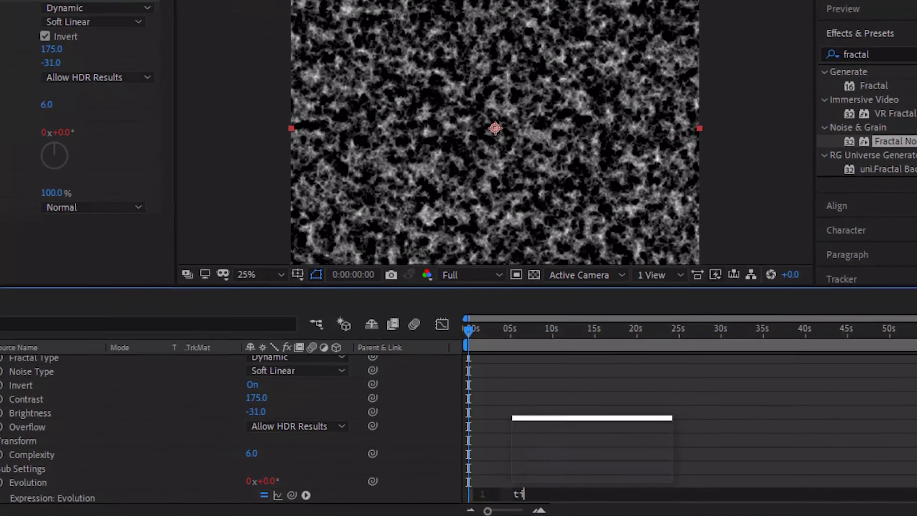
type("time*15")
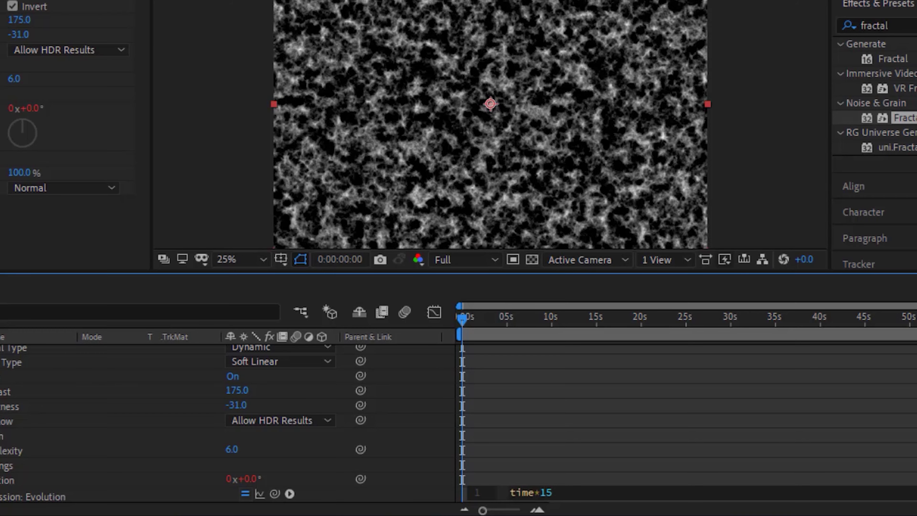
key("KP_Enter")
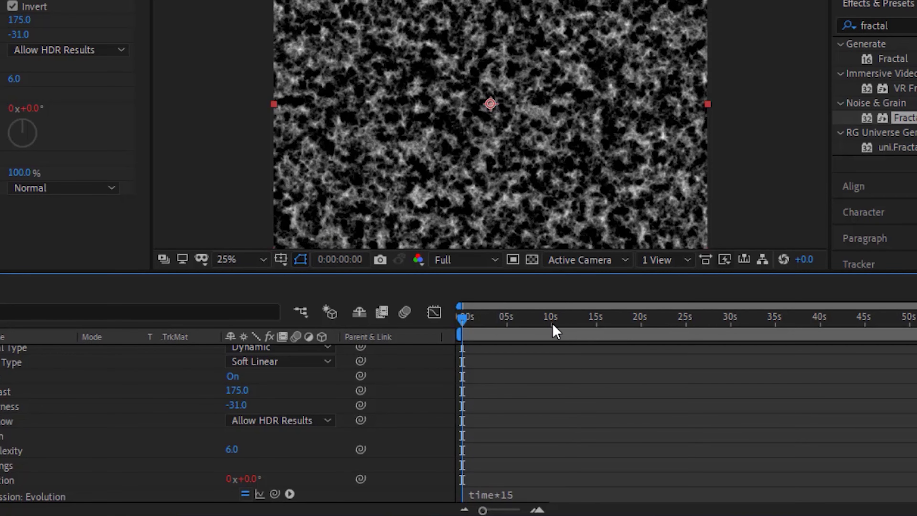
left_click(588, 322)
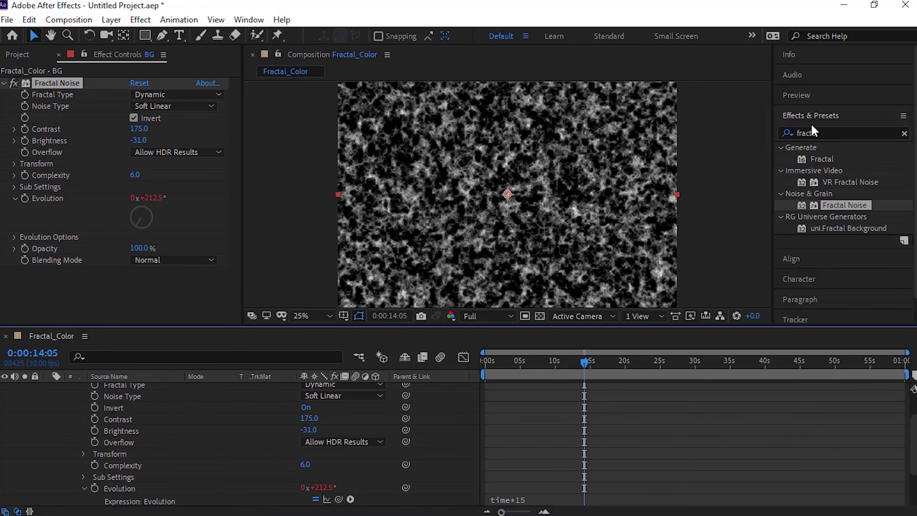
- Search the effects for "color ba" and apply Color Balance to the BG layer
left_click(836, 133)
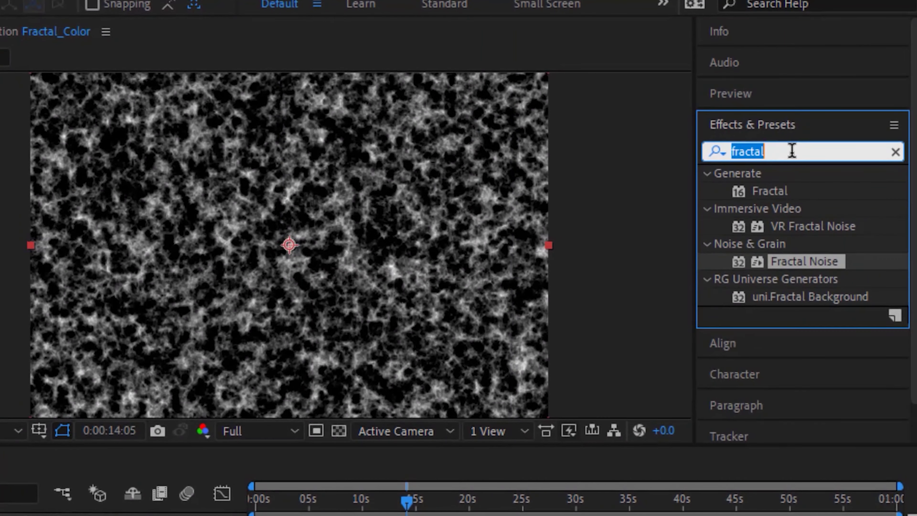
type("col")
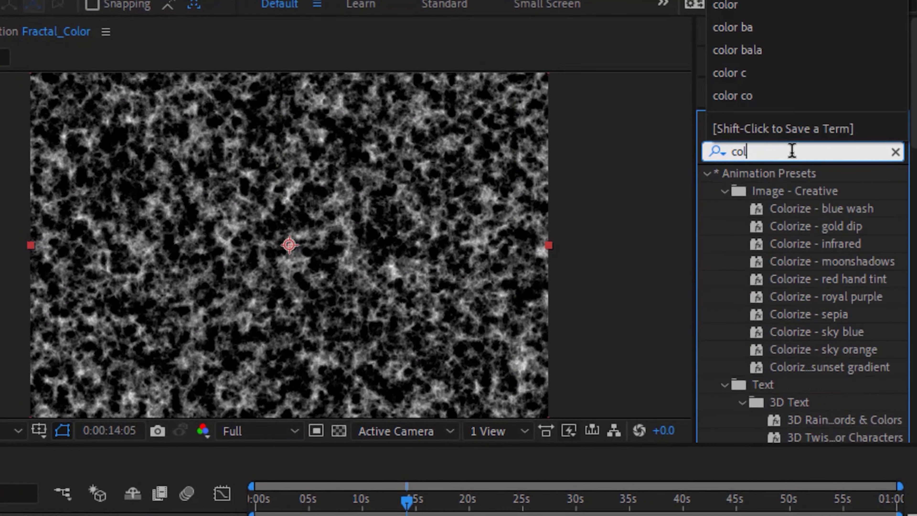
type("or ba")
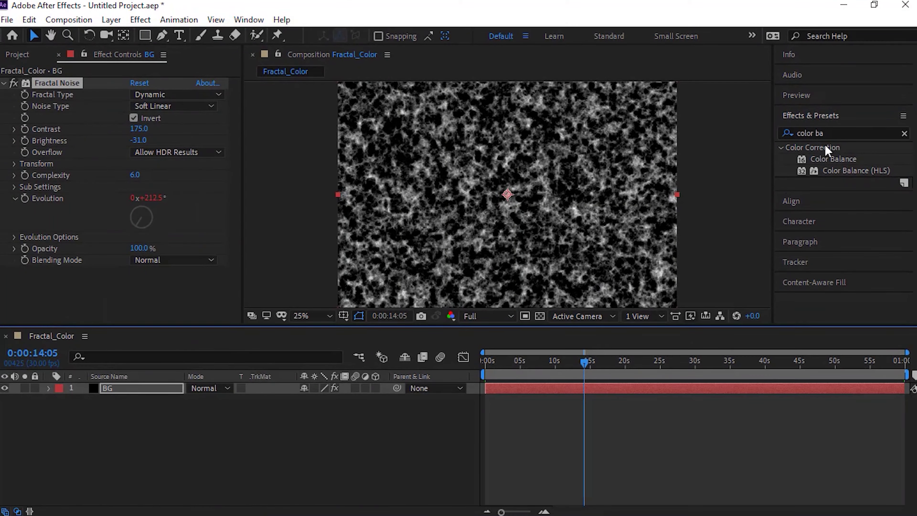
left_click_drag(832, 159, 144, 390)
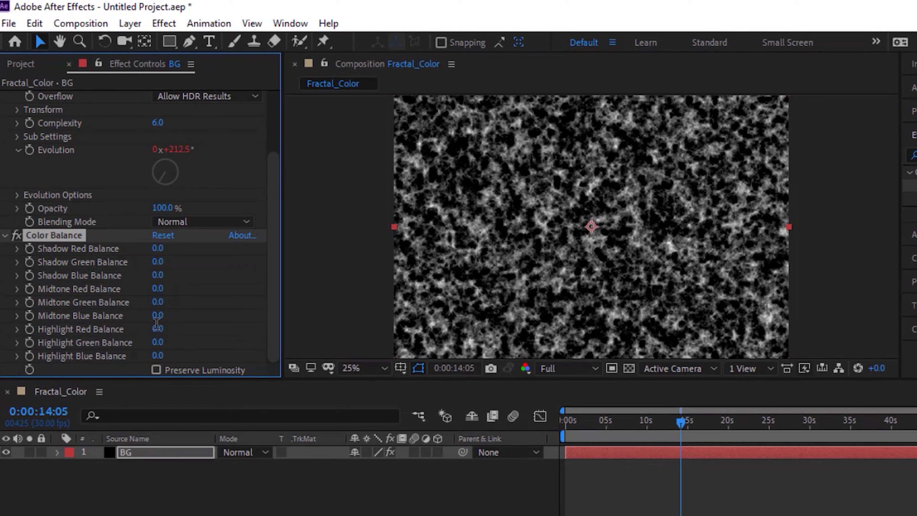
- Set the Color Balance highlights to 100 for red, 45 for green and -85 for blue
left_click(158, 327)
type("100")
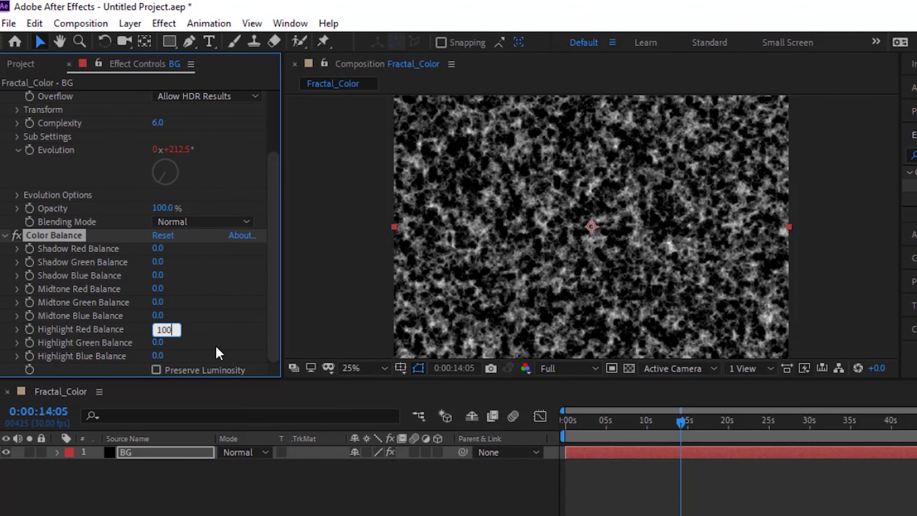
key("Tab")
type("45")
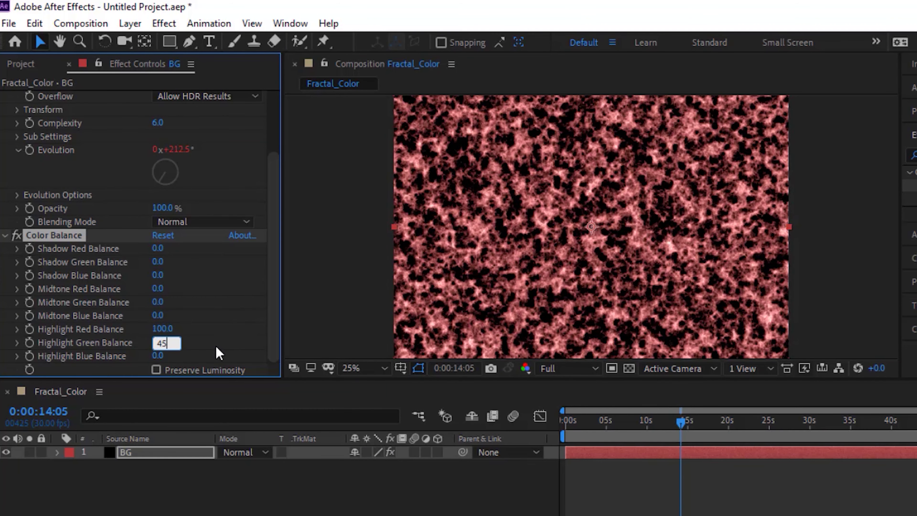
key("Tab")
type("-85")
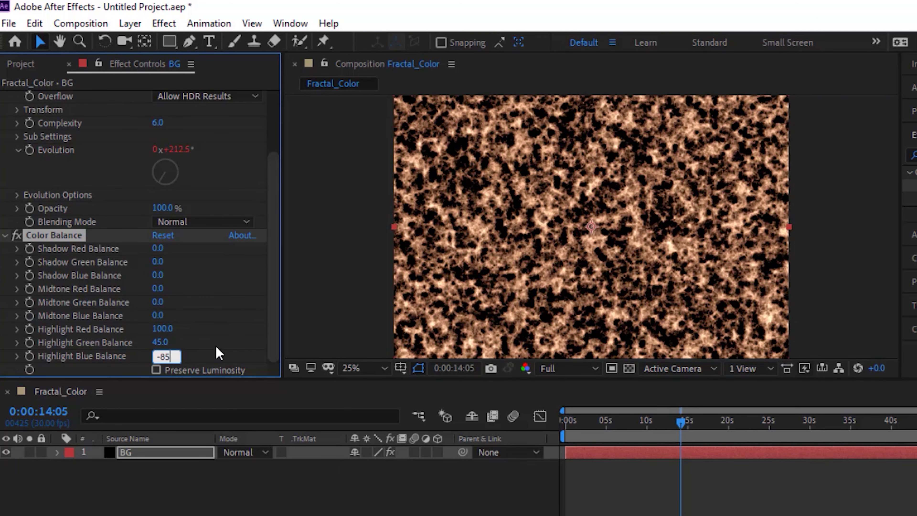
key("Return")
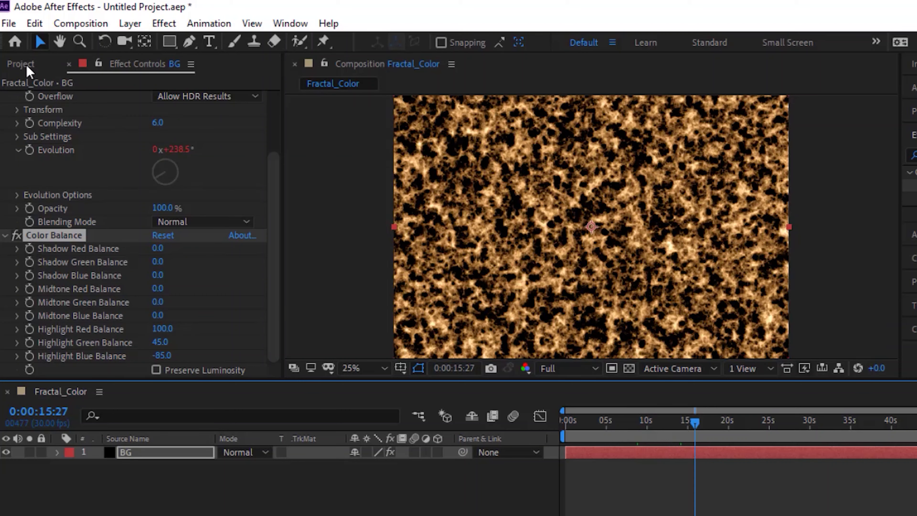
- Duplicate the Fractal_Color composition in the project
left_click(21, 64)
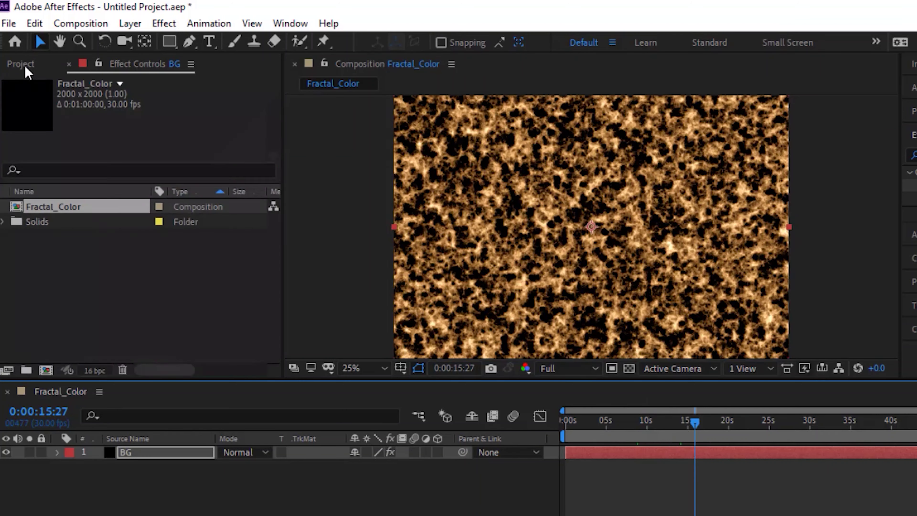
left_click(103, 250)
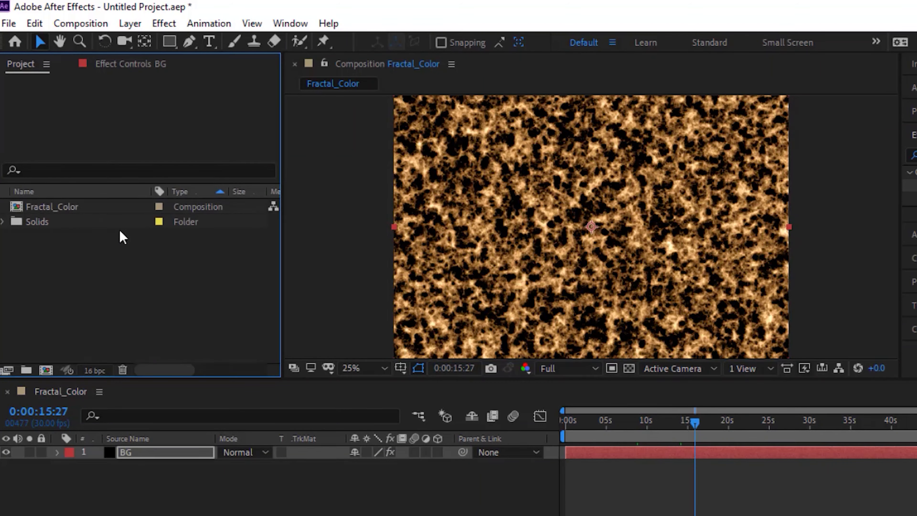
left_click(64, 210)
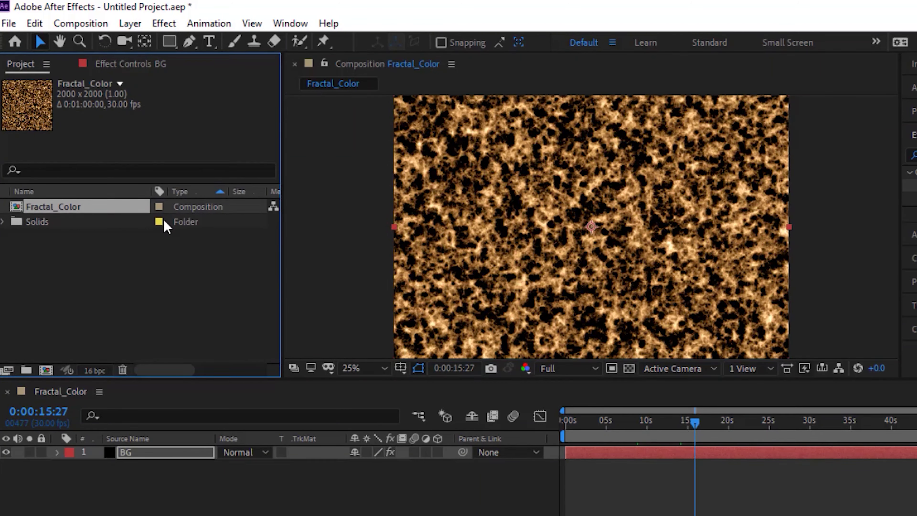
key("ctrl+d")
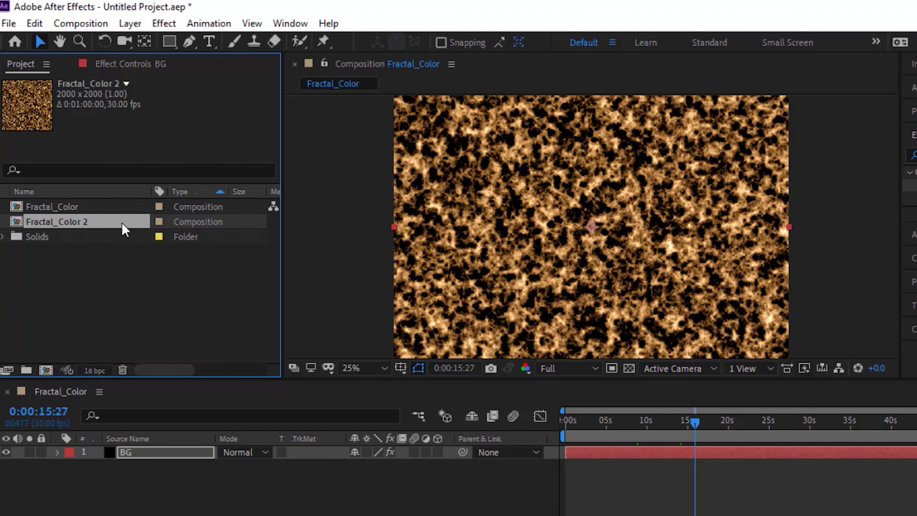
- Rename the duplicated composition Fractal_Map and open it in the timeline
key("Return")
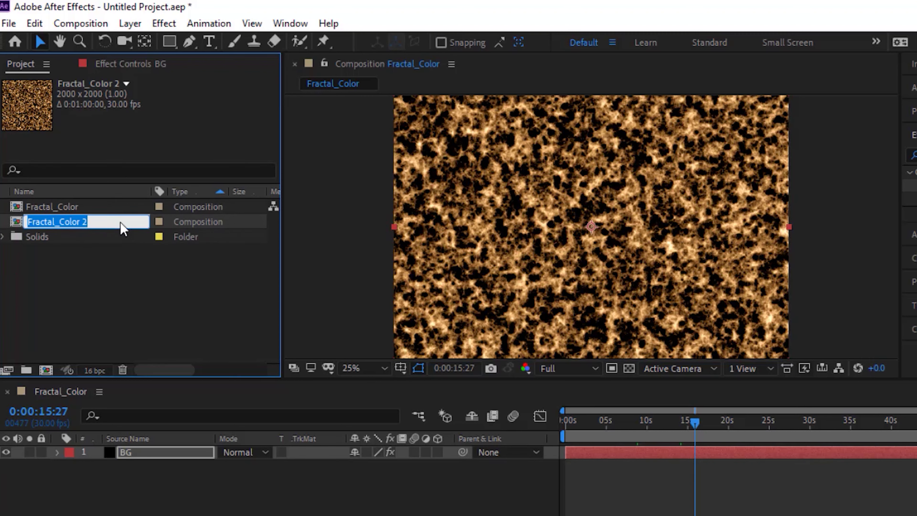
left_click(121, 222)
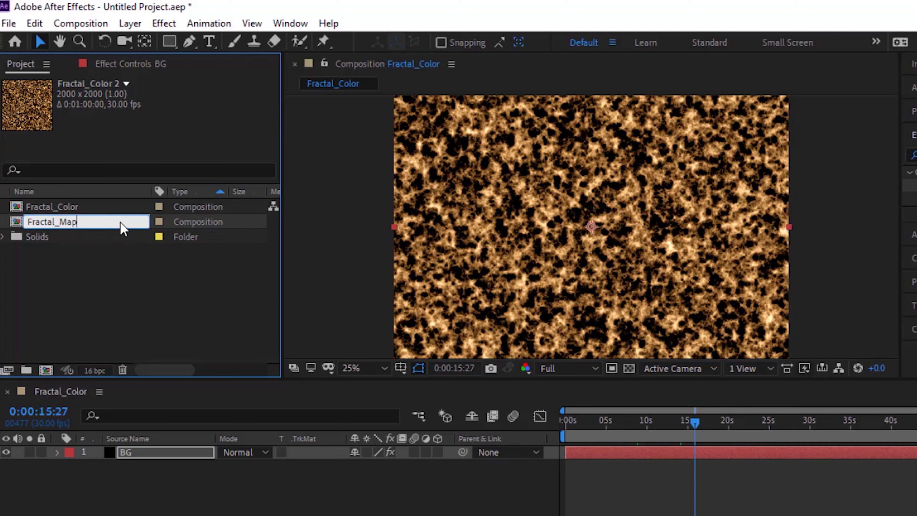
key("Return")
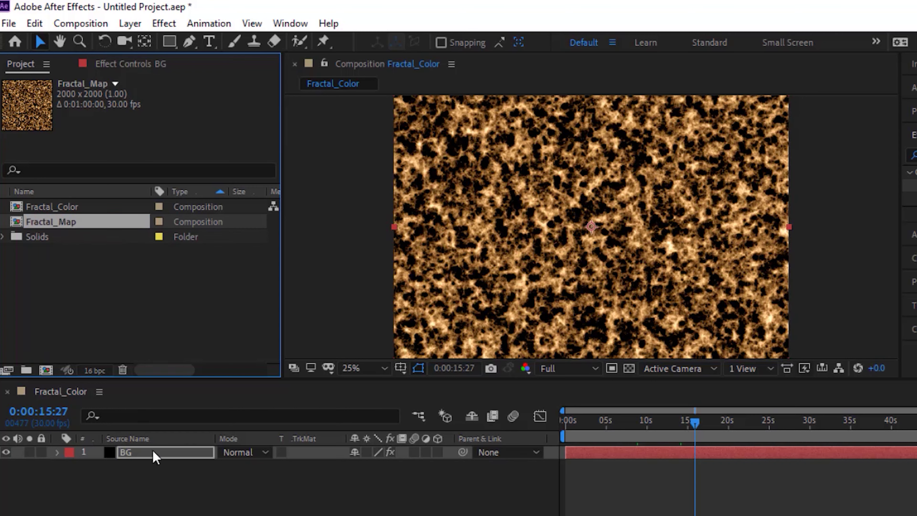
double_click(76, 226)
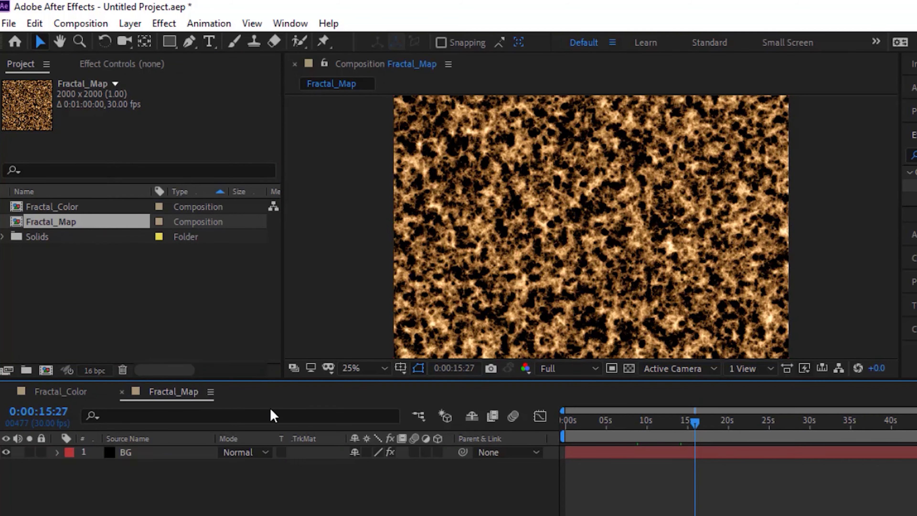
- Turn off Invert and set Brightness to 0 in the Fractal Noise effect on Fractal_Map's BG layer
left_click(183, 452)
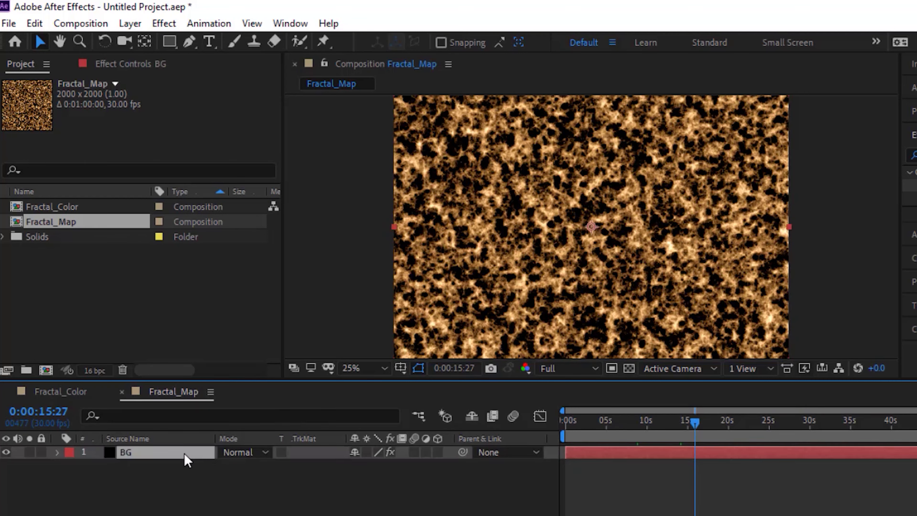
left_click(129, 69)
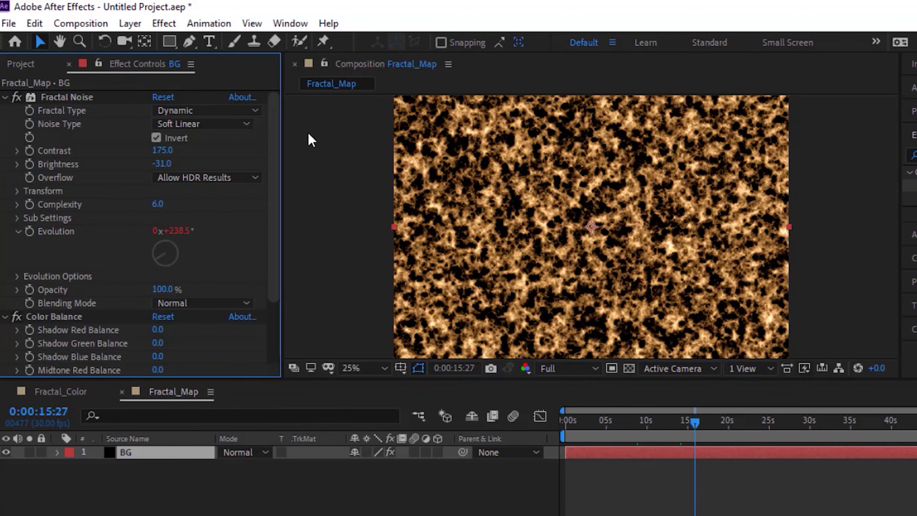
left_click(155, 139)
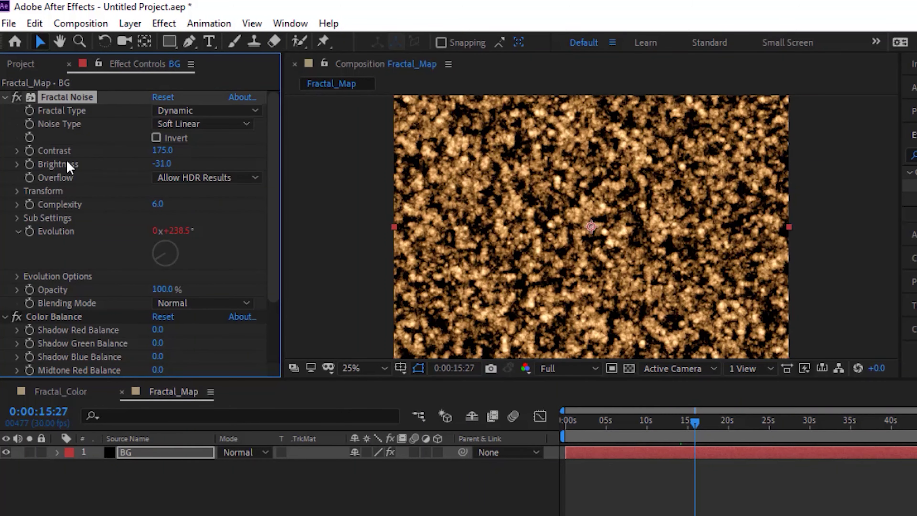
left_click(156, 165)
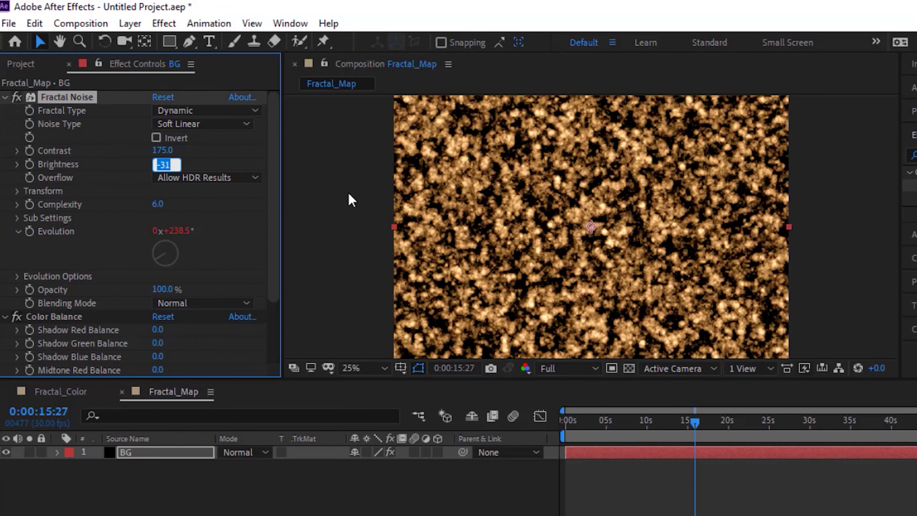
type("0")
key("Return")
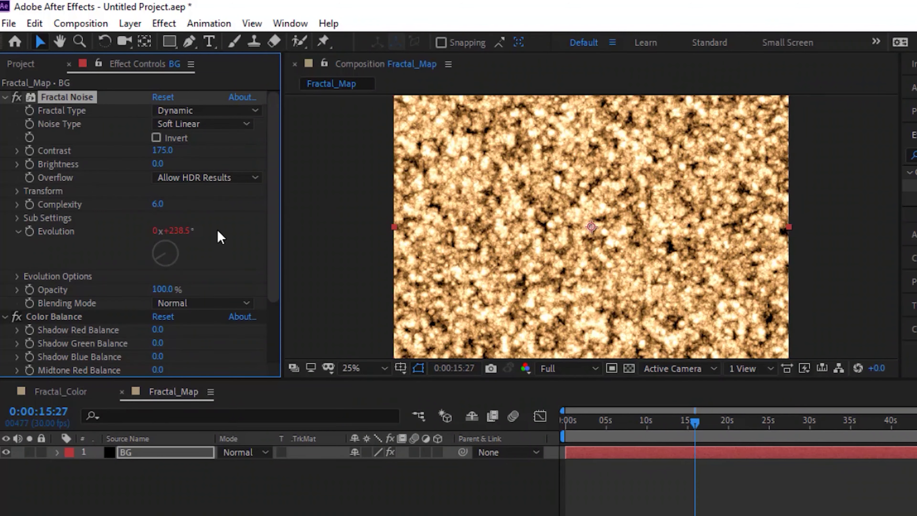
- Disable the Color Balance effect on Fractal_Map's BG layer and check the noise at 0:00:04:20
left_click(16, 316)
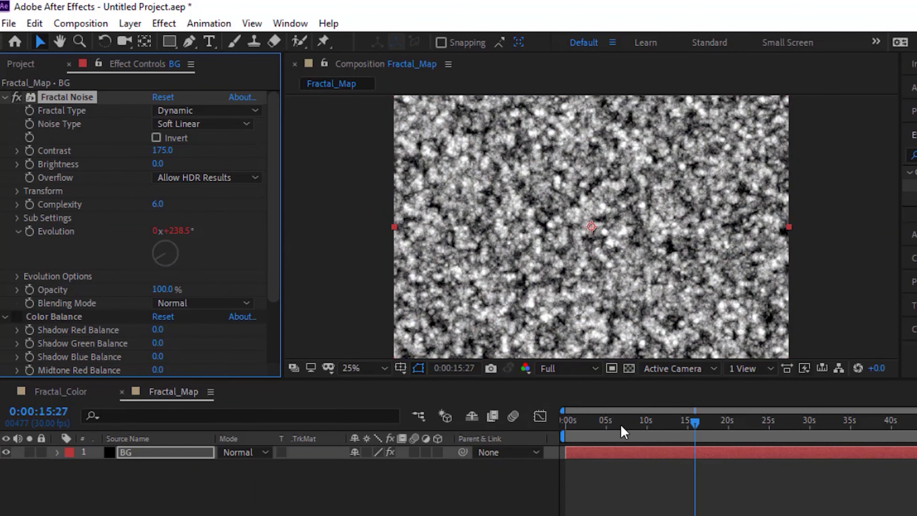
left_click(603, 421)
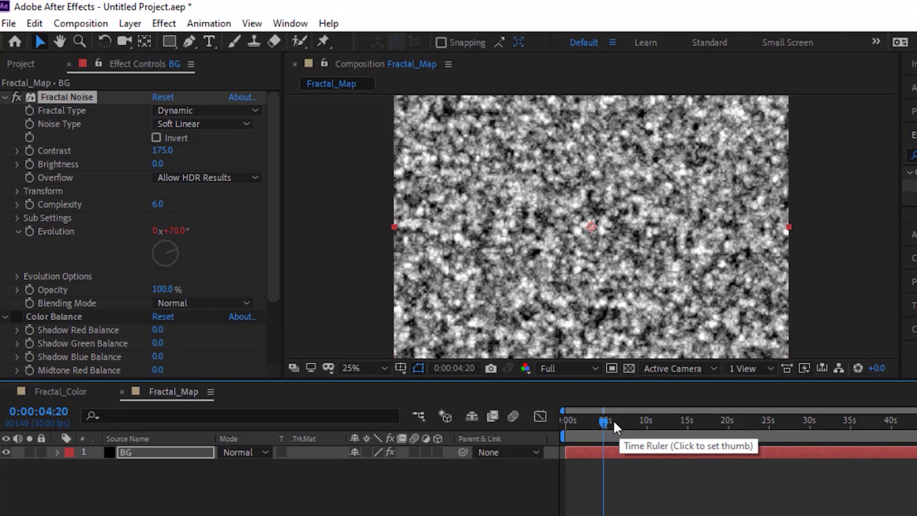
left_click(421, 506)
- Create a new composition named Mir with a size of 1920 × 1080 px
left_click(96, 25)
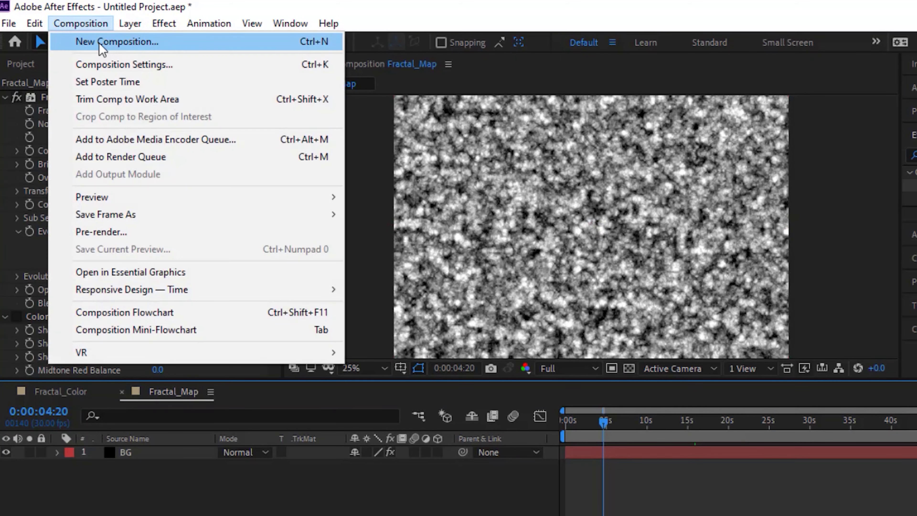
left_click(103, 39)
type("M")
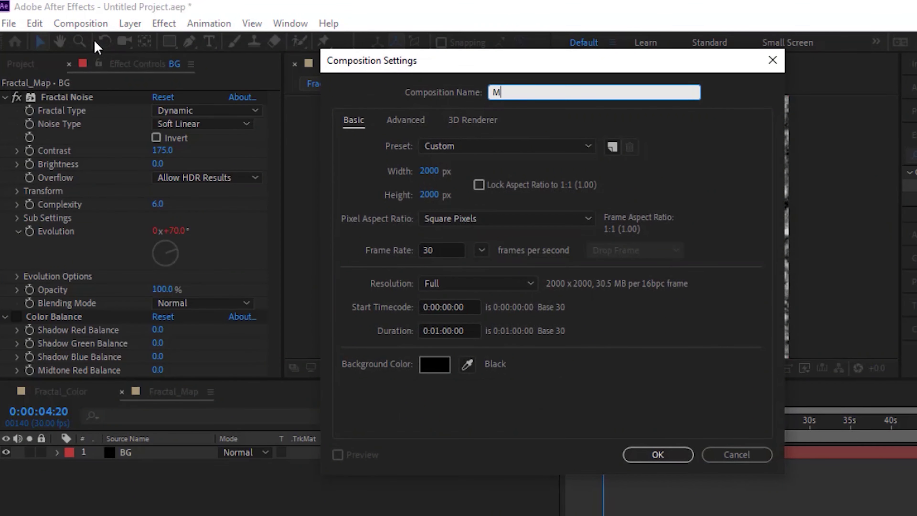
key("Tab")
key("Tab")
key("Tab")
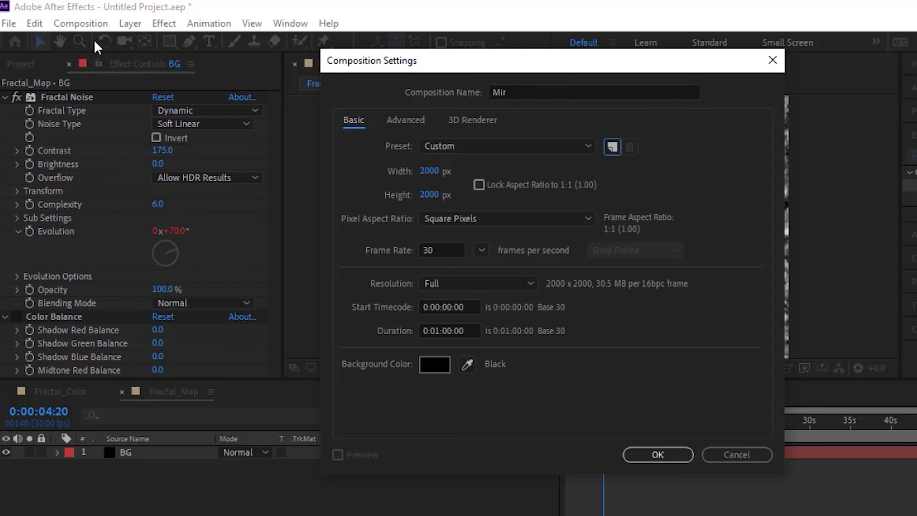
type("1920")
key("Tab")
type("1080")
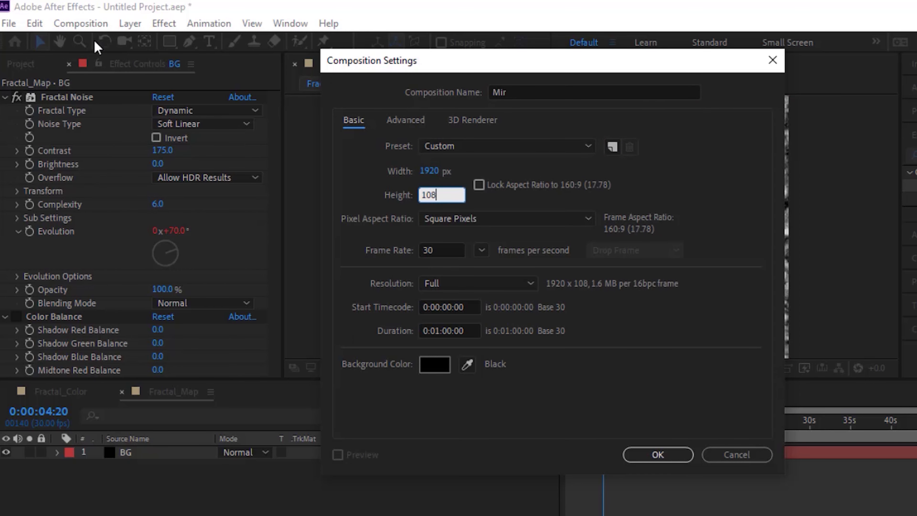
key("Tab")
key("Tab")
key("Tab")
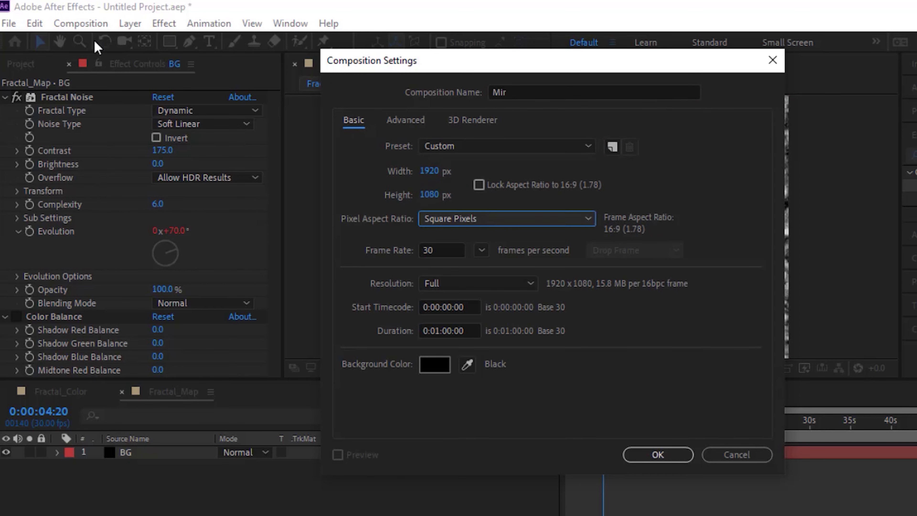
left_click(657, 456)
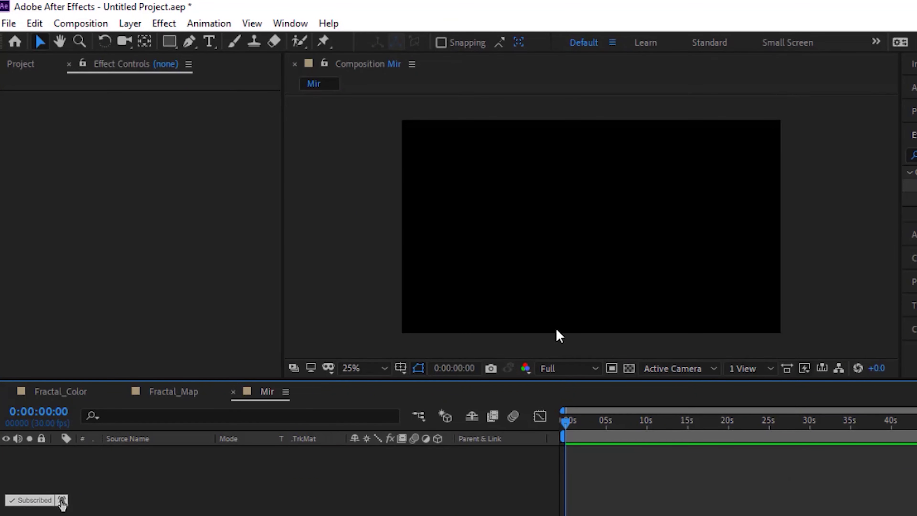
- Add the Fractal_Map and Fractal_Color compositions as layers to the Mir composition and hide both
left_click(31, 65)
left_click(100, 281)
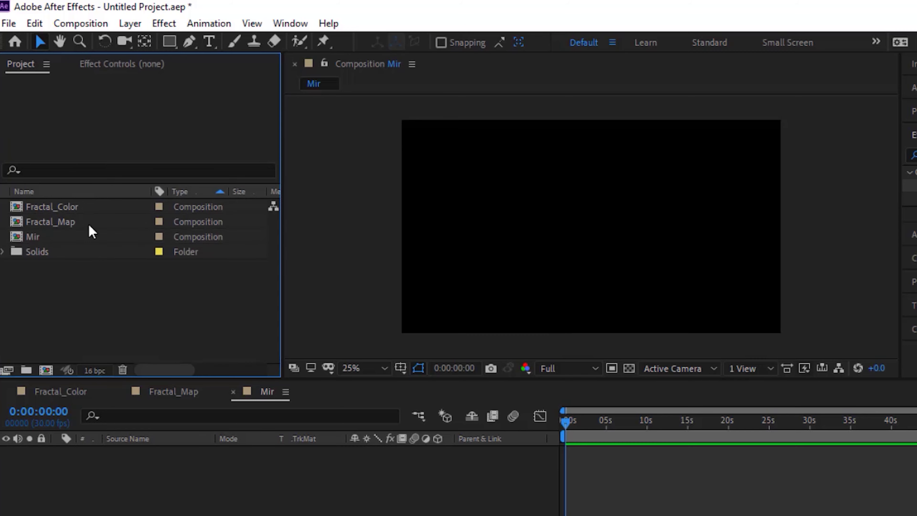
left_click(67, 221)
left_click(77, 209, "shift")
left_click_drag(77, 212, 97, 493)
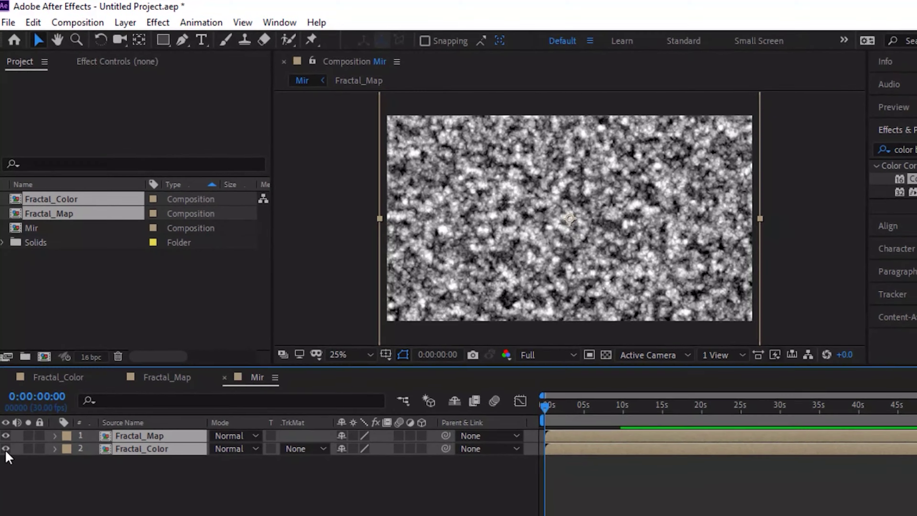
left_click_drag(6, 452, 14, 465)
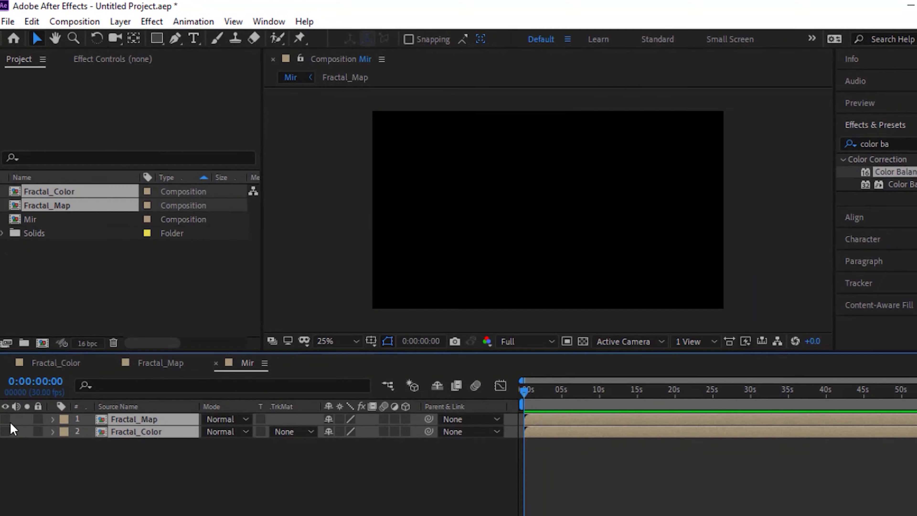
left_click(142, 474)
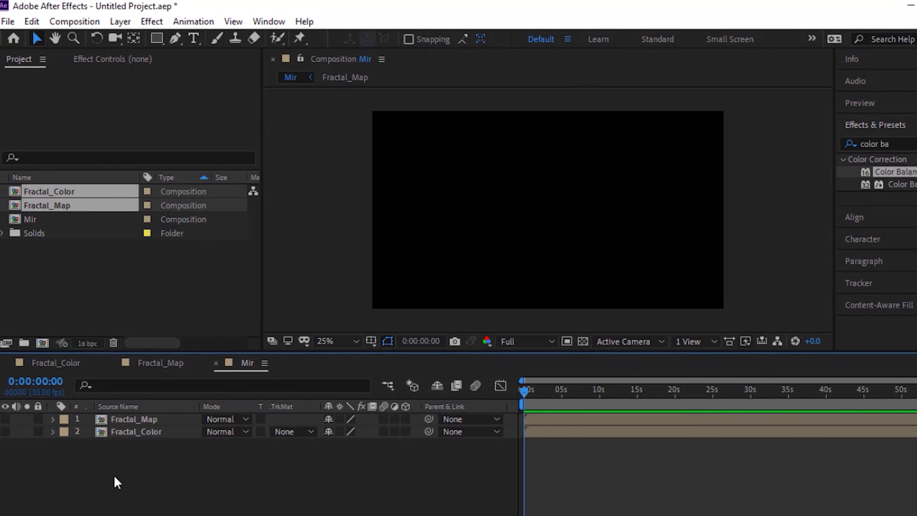
- Start a new solid layer in the Mir composition and name it BG
right_click(117, 482)
mouse_move(237, 319)
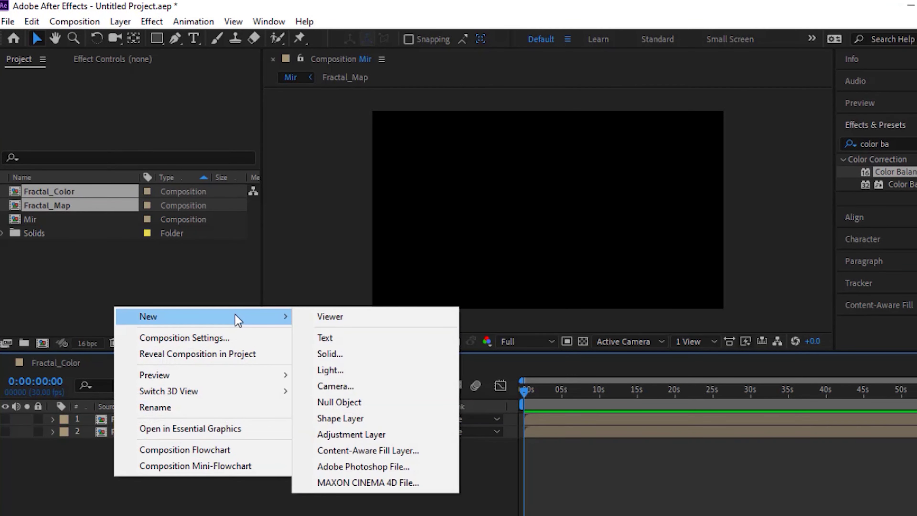
left_click(337, 352)
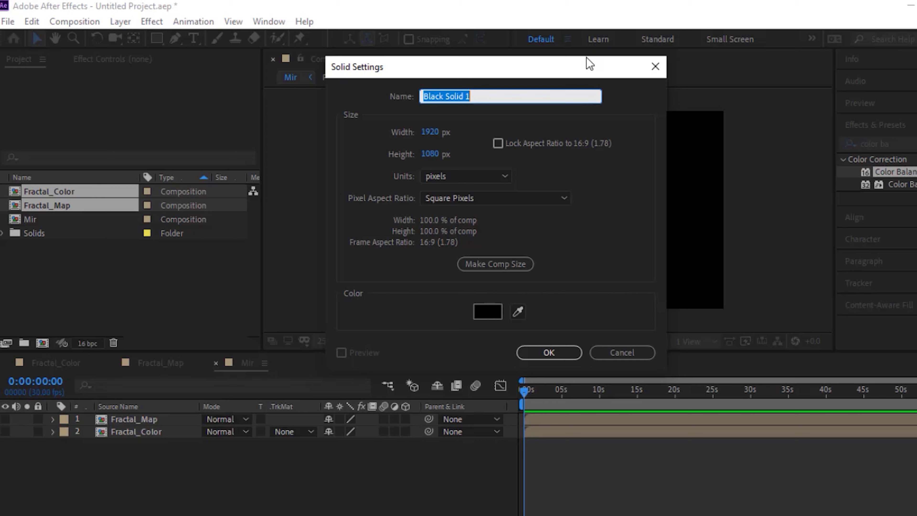
type("BG")
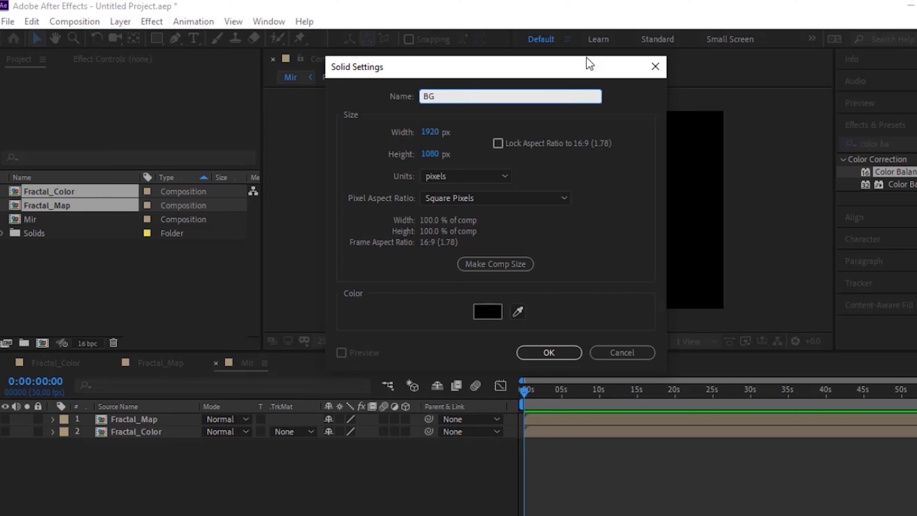
- Set the BG solid's color to hue 193, saturation 45% and brightness 78%, and create the solid
left_click(485, 313)
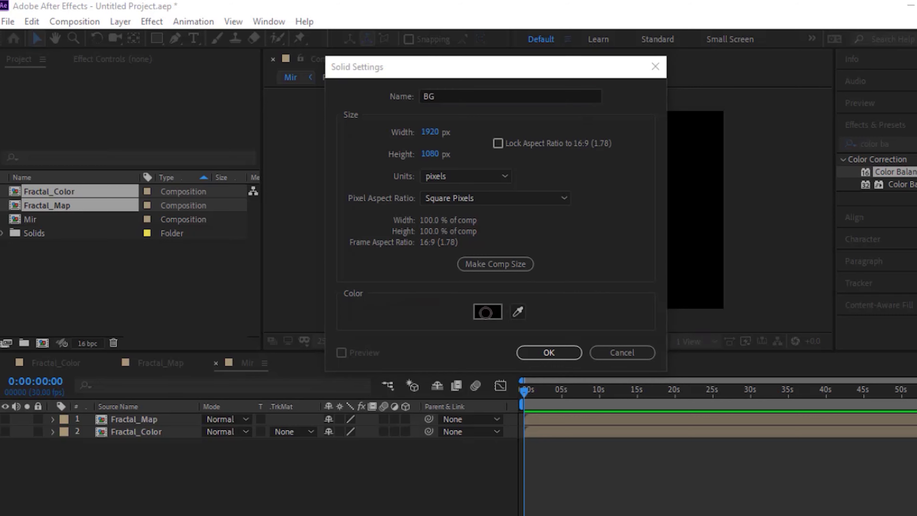
left_click(566, 218)
left_click_drag(567, 217, 567, 228)
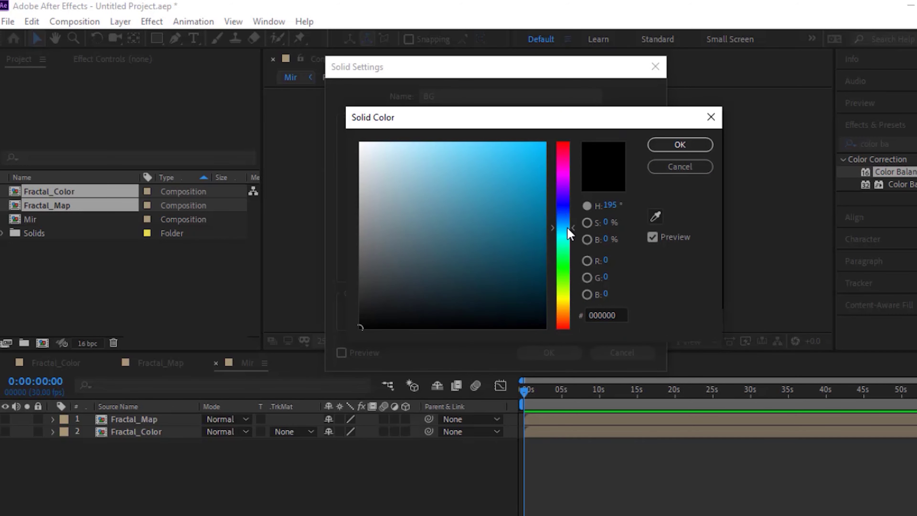
left_click(607, 206)
type("19")
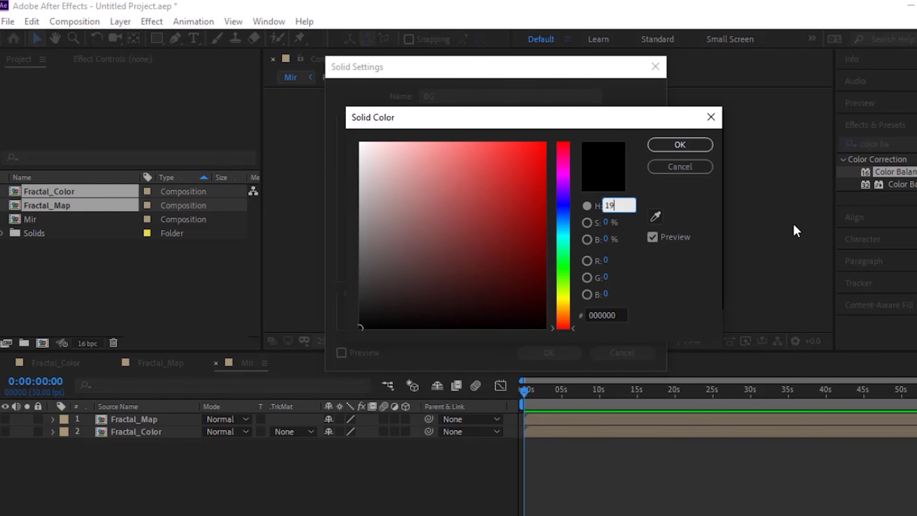
key("BackSpace")
key("BackSpace")
type("193")
key("Tab")
type("45")
key("Tab")
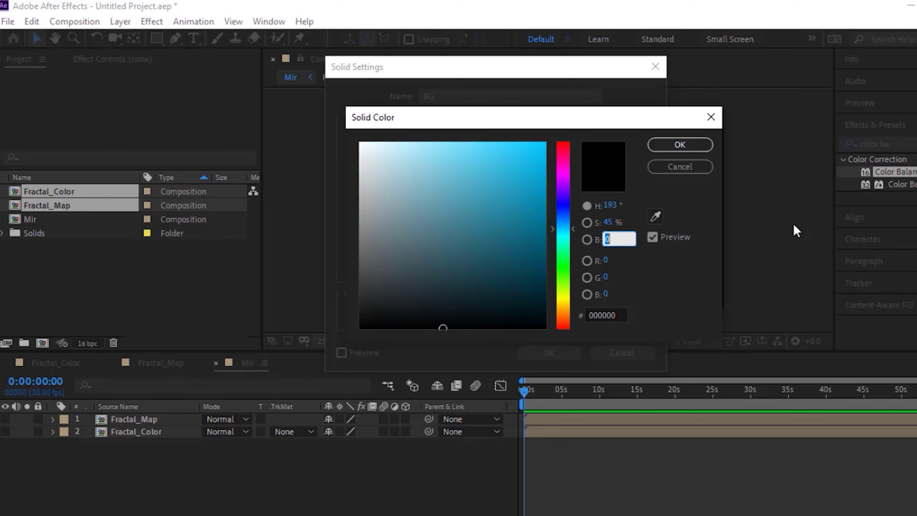
type("78")
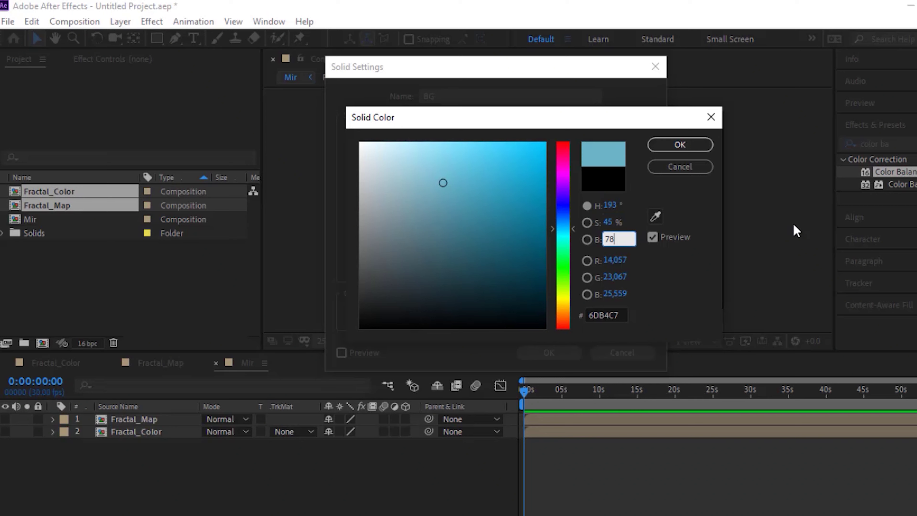
key("Return")
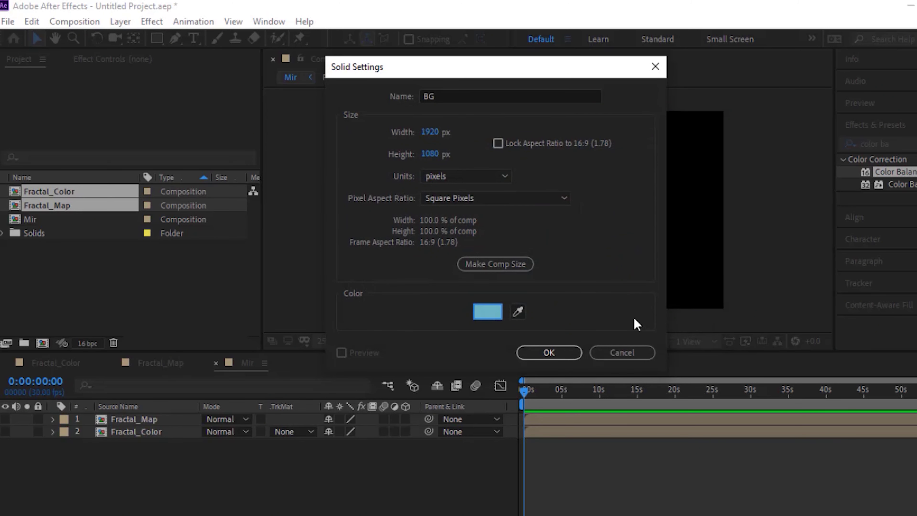
left_click(548, 352)
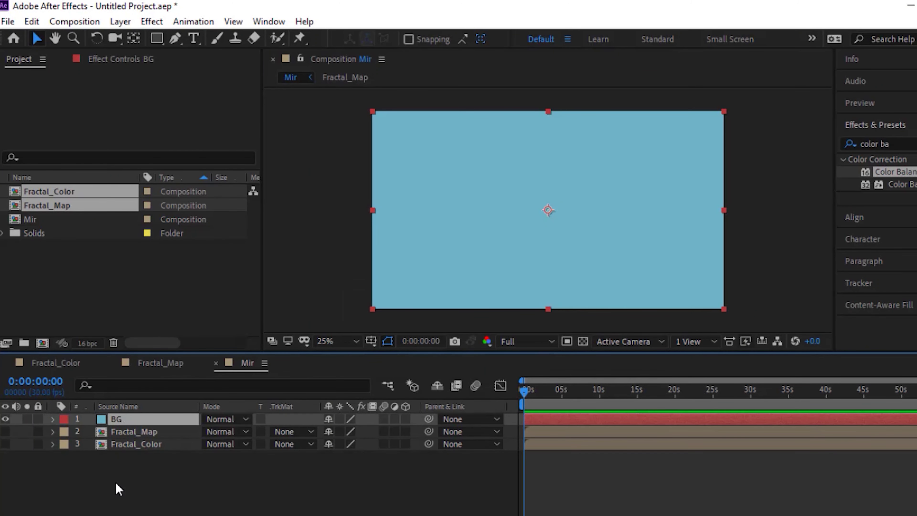
- Create a black (000000) solid layer named Mir above the BG layer
right_click(116, 488)
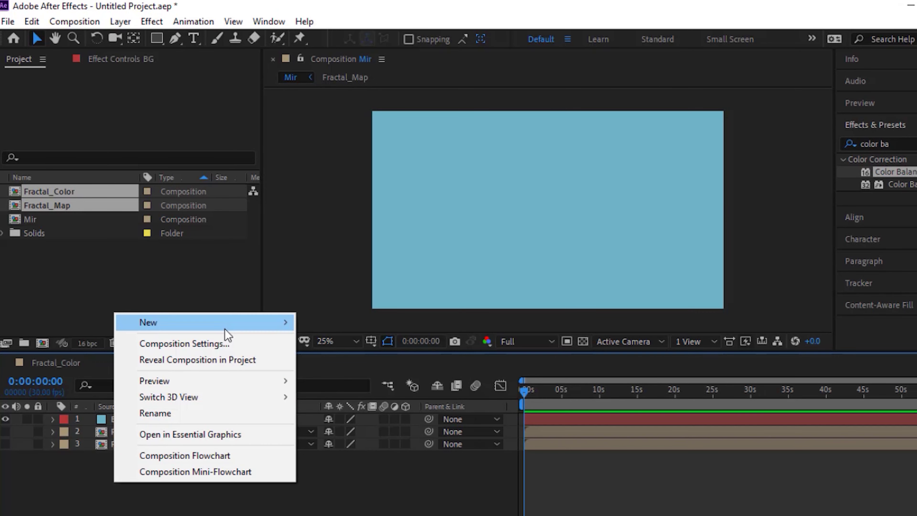
mouse_move(225, 333)
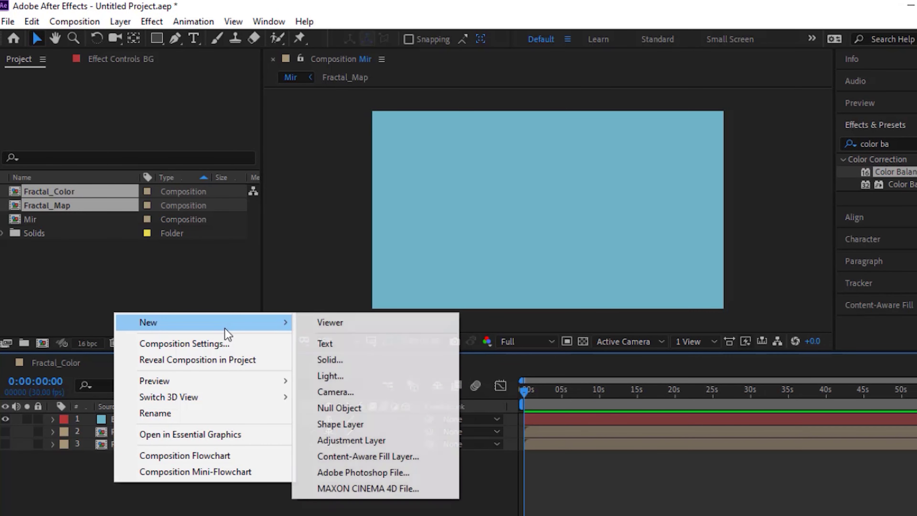
left_click(342, 361)
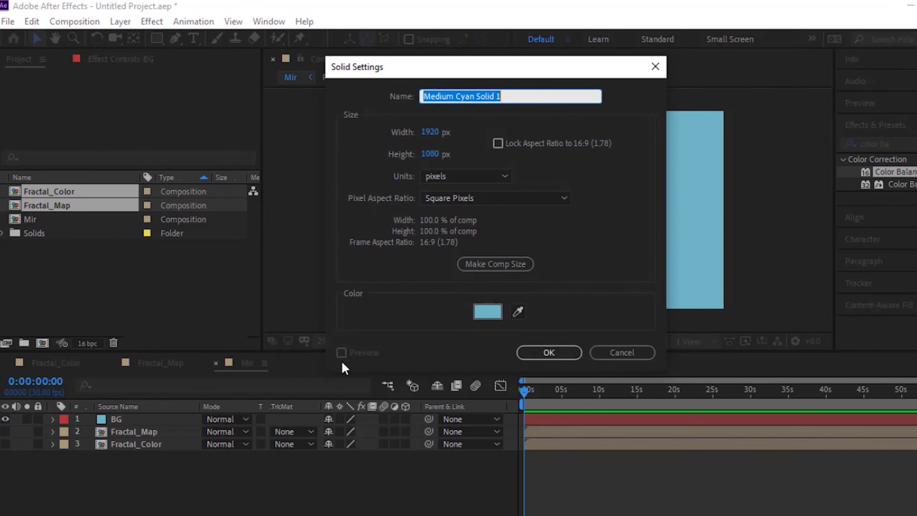
type("Mir")
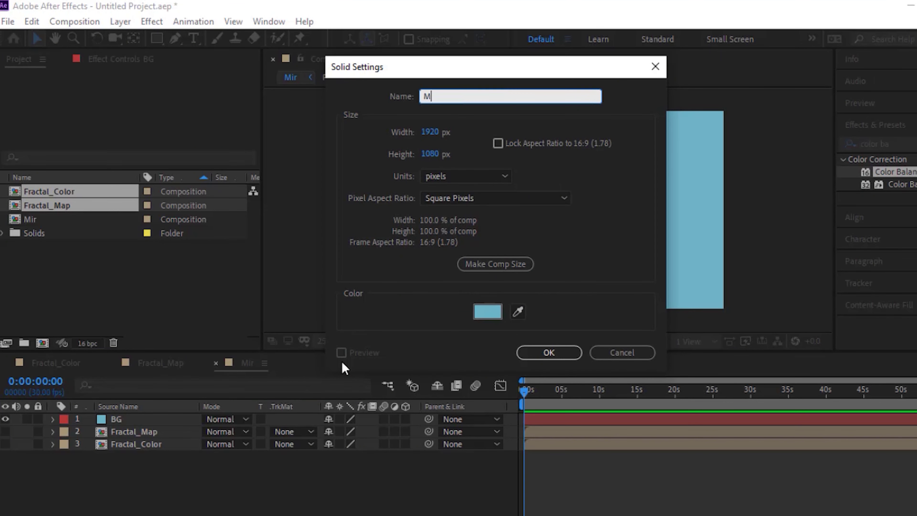
left_click(487, 312)
type("000000")
left_click(708, 150)
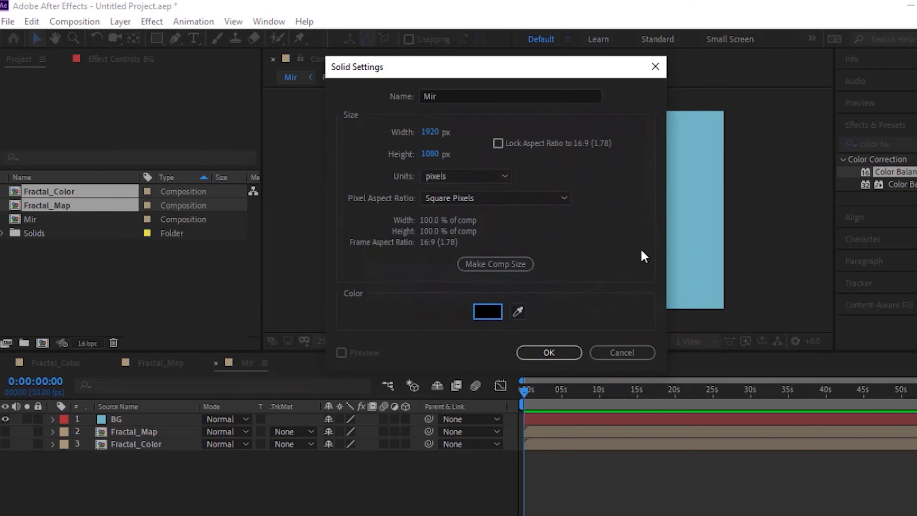
left_click(548, 352)
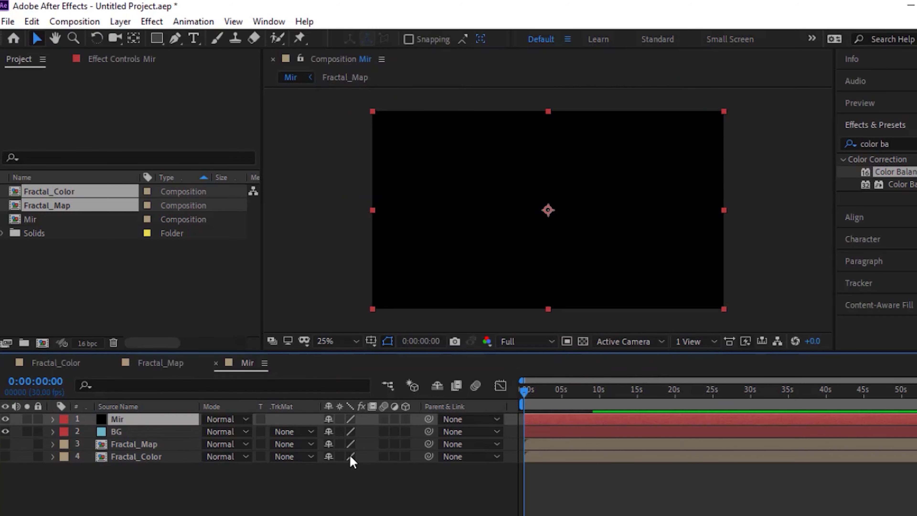
- Apply the RG Trapcode Mir effect to the Mir solid layer
left_click(324, 494)
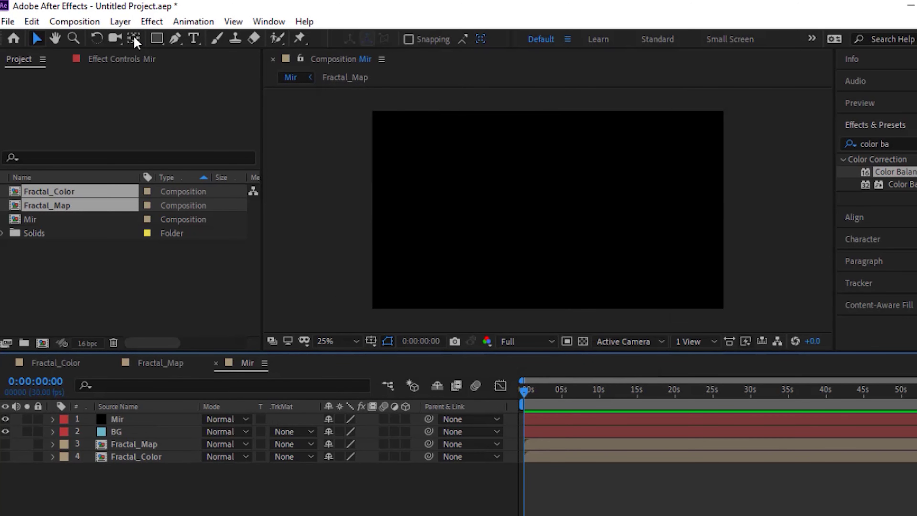
left_click(149, 22)
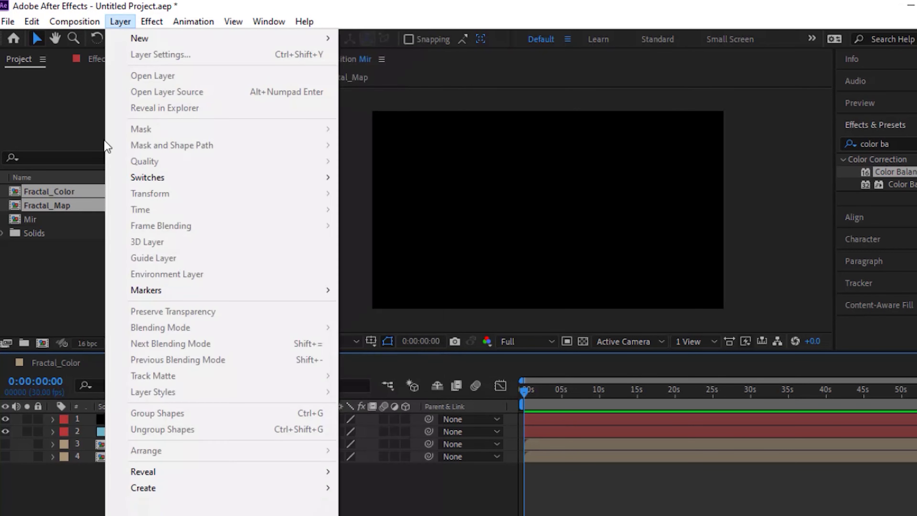
left_click(97, 427)
left_click(131, 423)
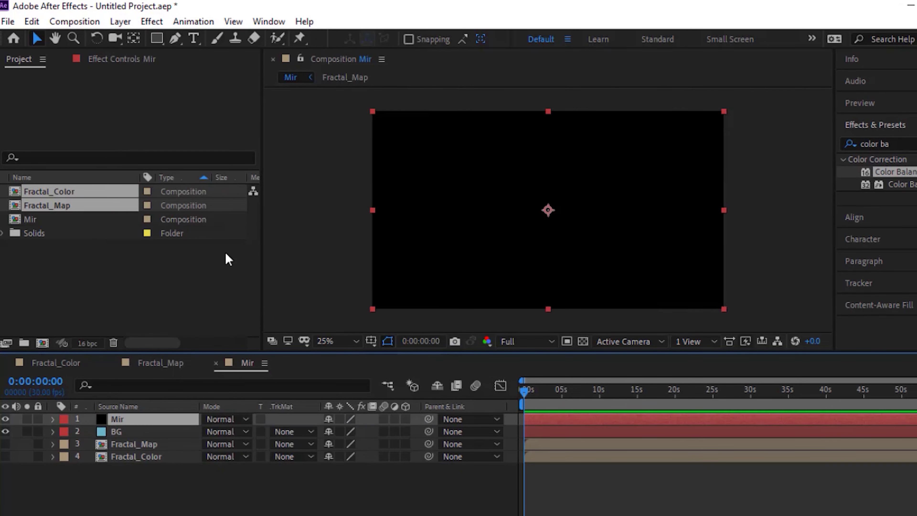
left_click(152, 23)
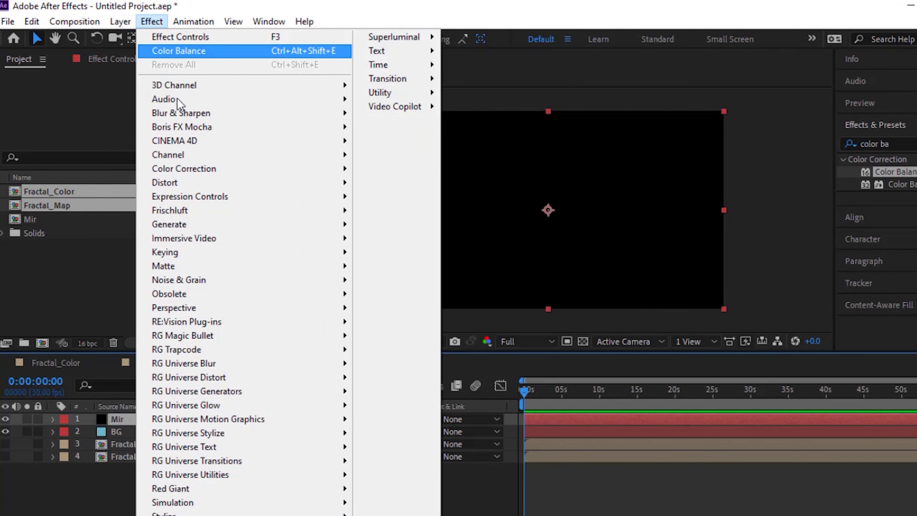
mouse_move(281, 349)
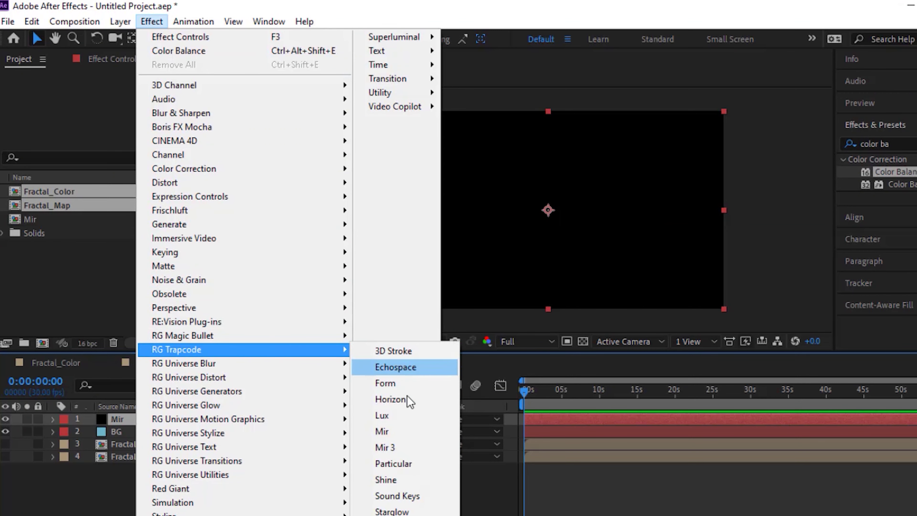
left_click(400, 431)
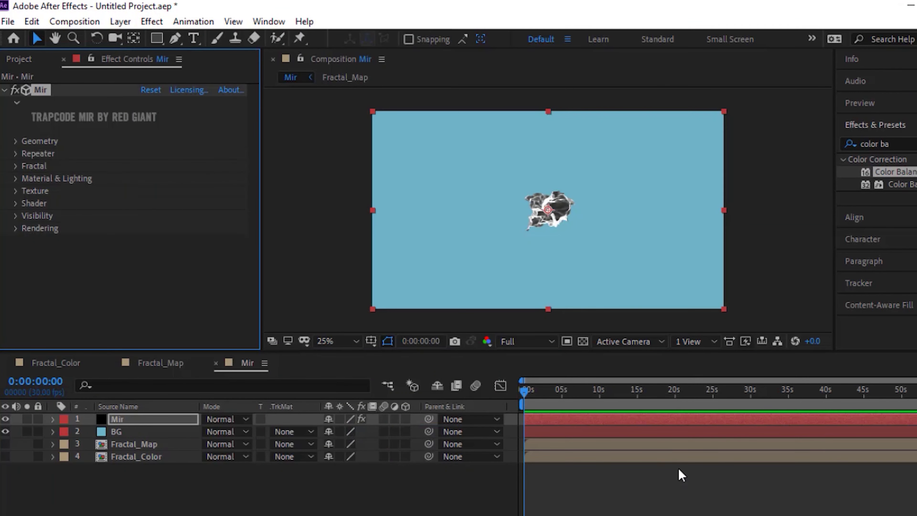
- Move the current time to 0:00:18:21 and set Rotate X to 90 in the Mir effect's Geometry settings
mouse_move(649, 389)
left_mouse_down()
mouse_move(674, 394)
mouse_move(666, 390)
left_mouse_up()
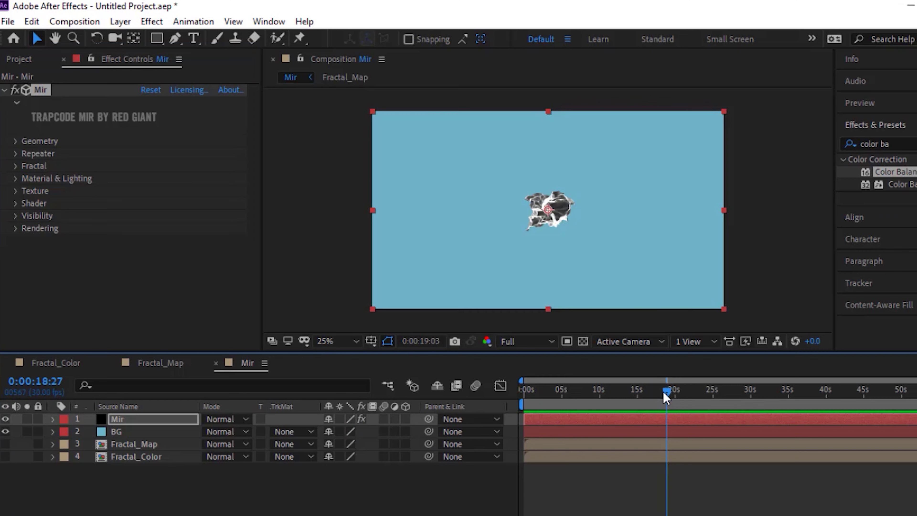
left_click(353, 509)
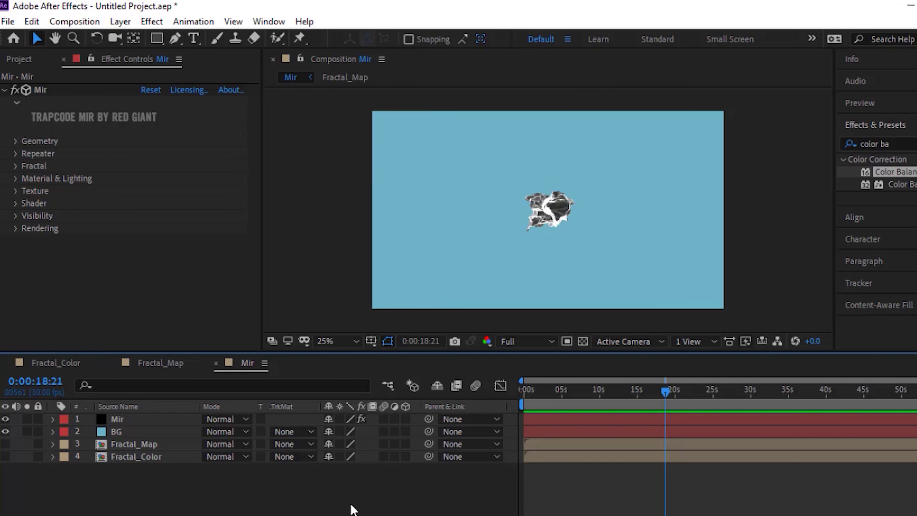
left_click(149, 419)
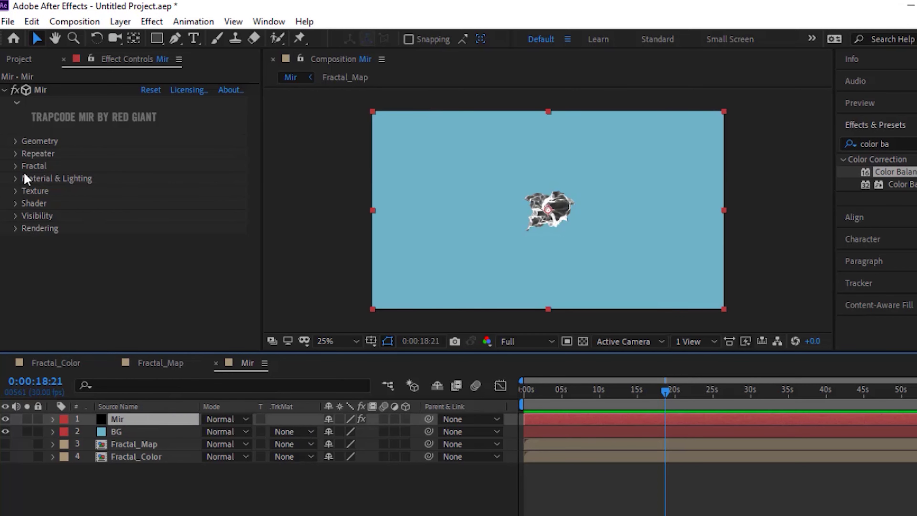
left_click(16, 141)
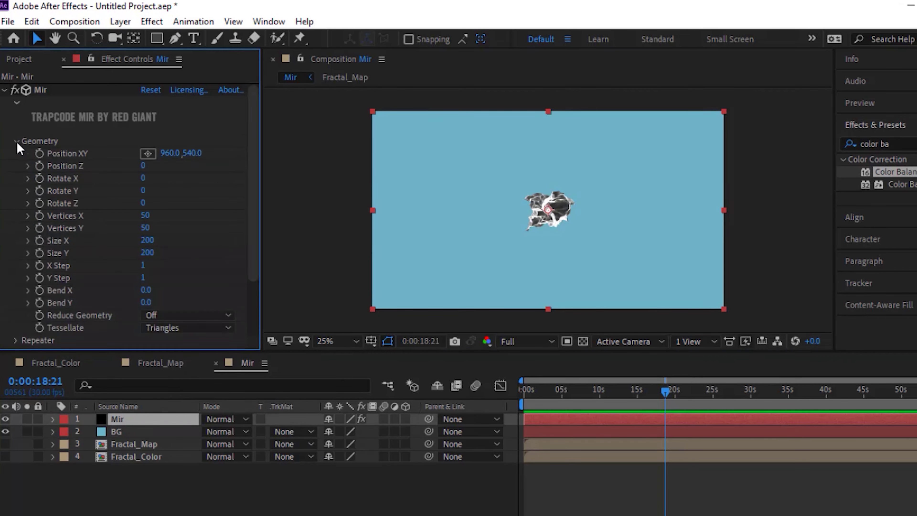
left_click(143, 179)
type("90")
key("Return")
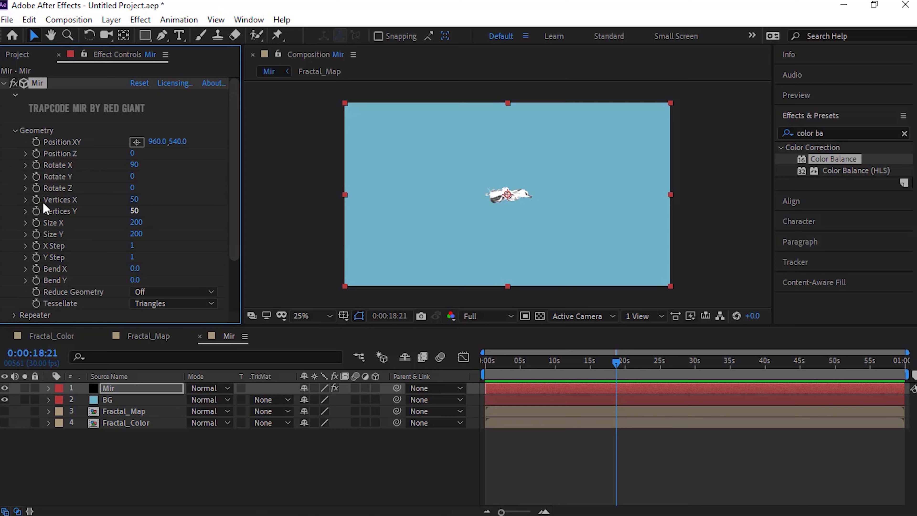
- Add the expression time*30 to the Mir effect's Rotate Z property
left_click(36, 188, "alt")
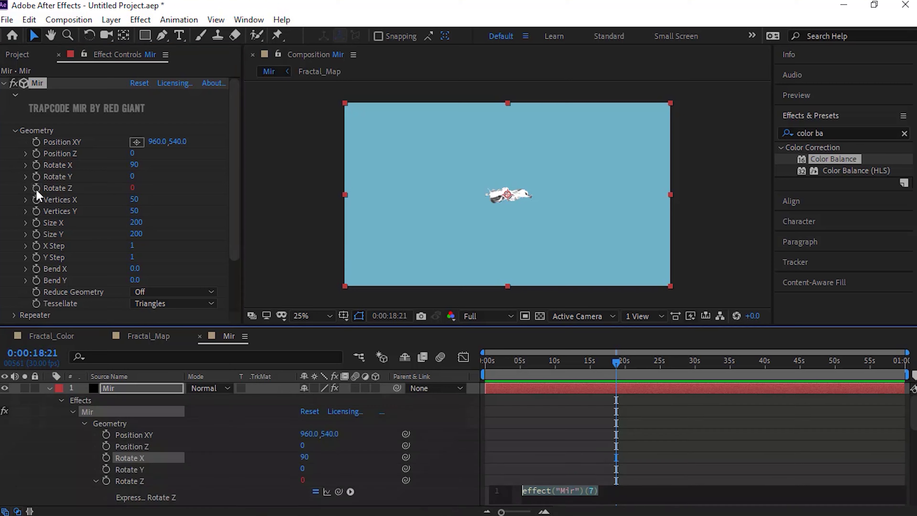
type("time*30")
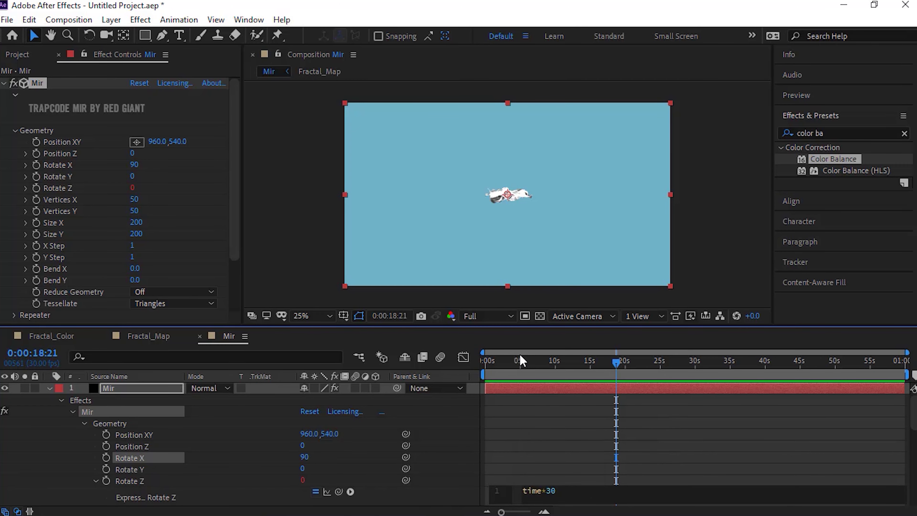
left_click(460, 506)
- Set both Vertices X and Vertices Y of the Mir geometry to 2000
left_click(135, 200)
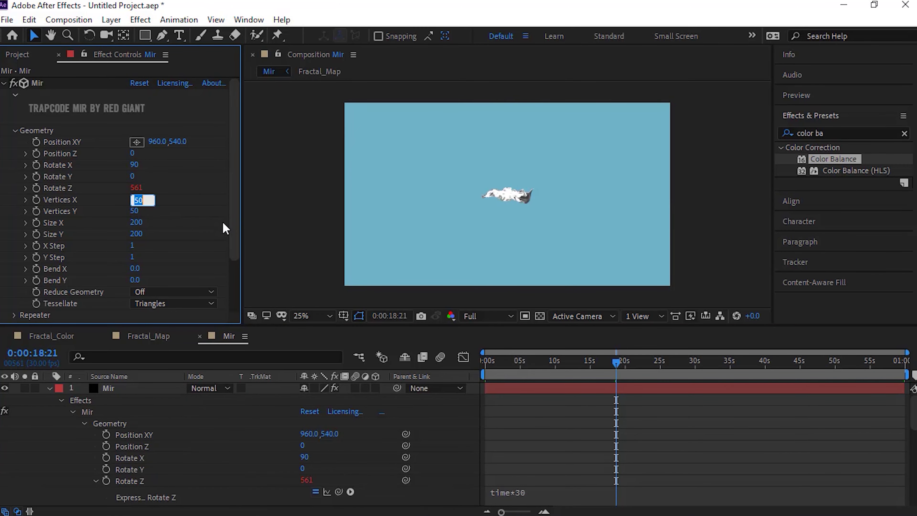
type("2000")
key("Tab")
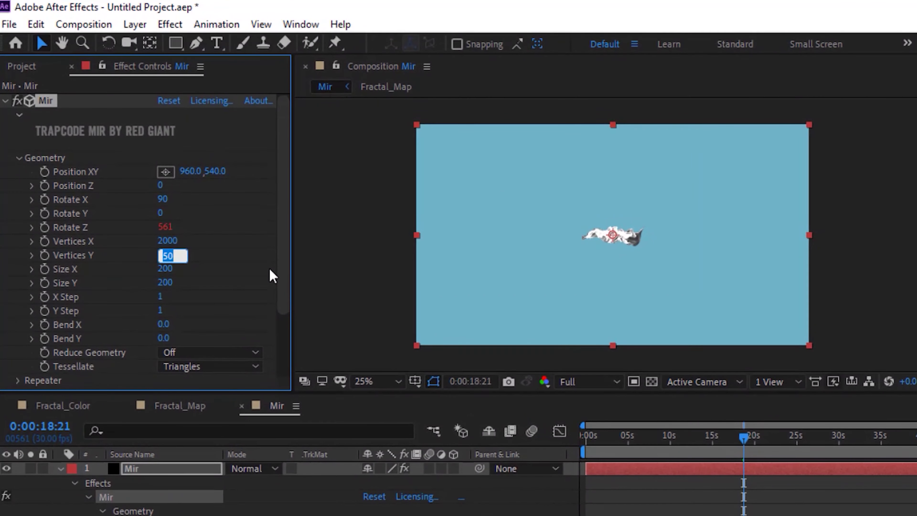
type("2000")
key("Tab")
- Set both Size X and Size Y of the Mir geometry to 1000
type("1")
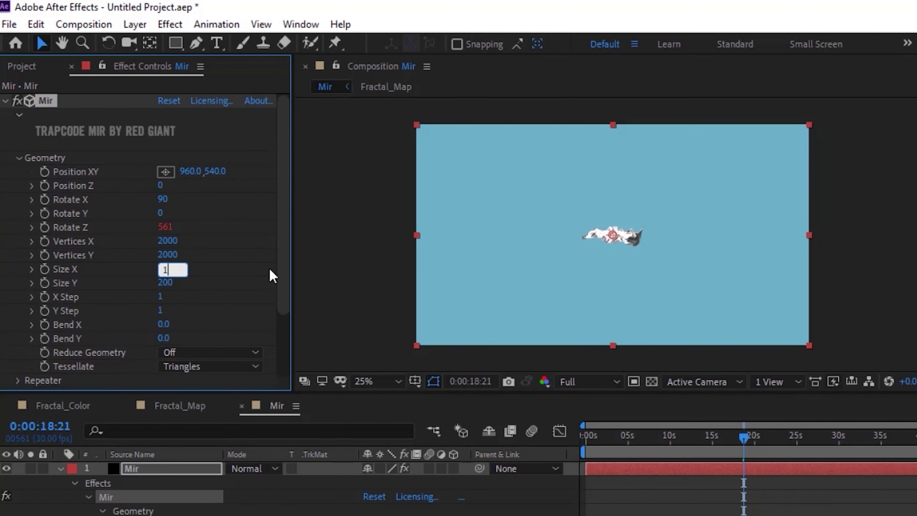
type("000")
key("Tab")
type("1000")
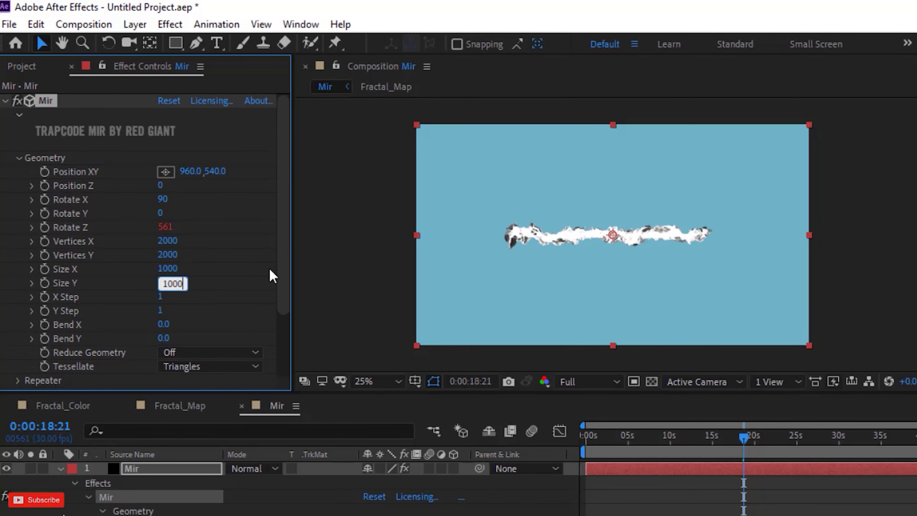
key("Return")
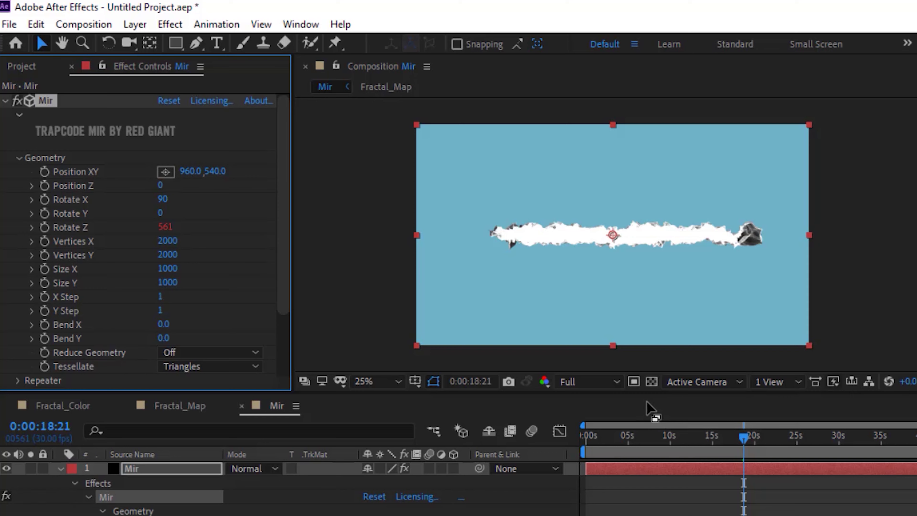
- In the Mir effect's Fractal settings, set Amplitude to 150 and Frequency to 140
left_click(19, 158)
left_click(19, 185)
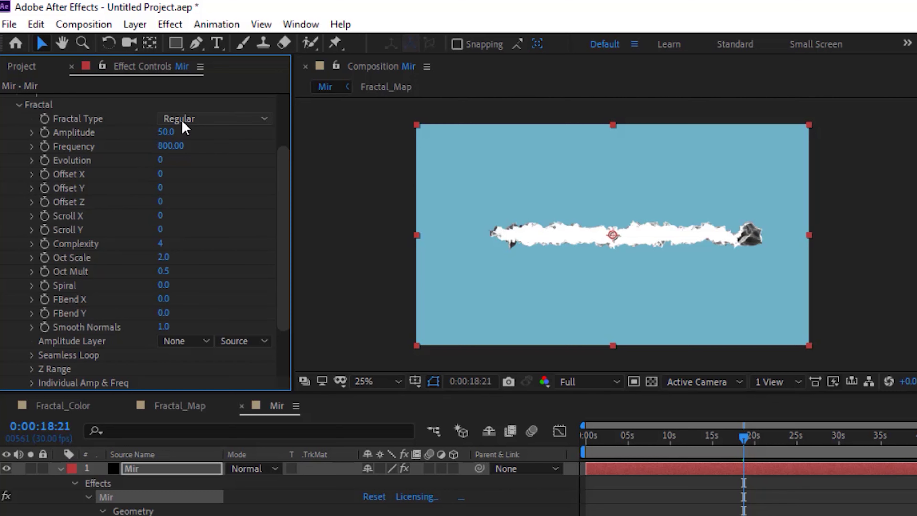
left_click(166, 132)
type("150")
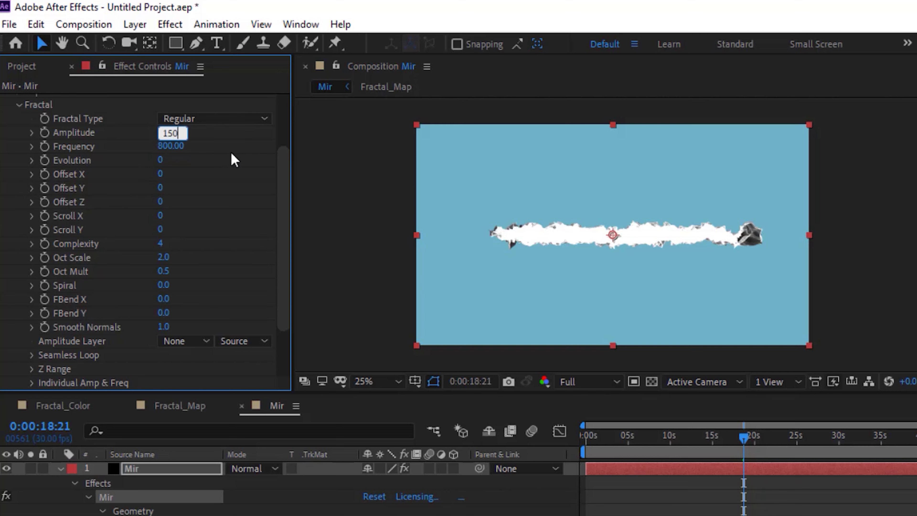
key("Tab")
type("140")
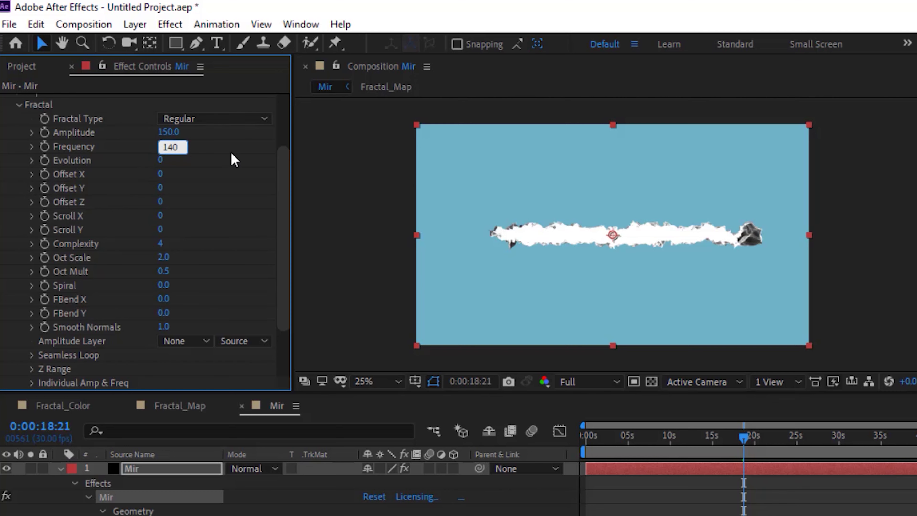
key("Return")
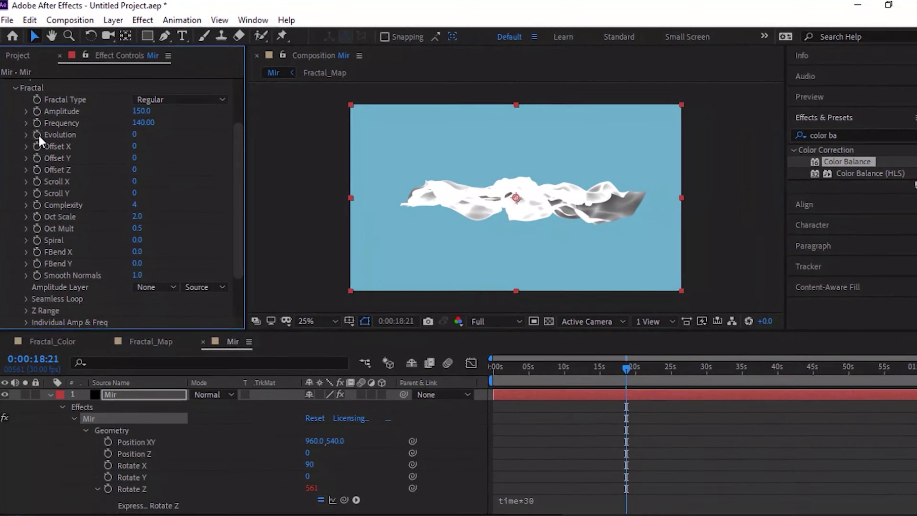
- Add the expression time*20 to the Fractal Evolution property of the Mir effect
left_click(37, 133, "alt")
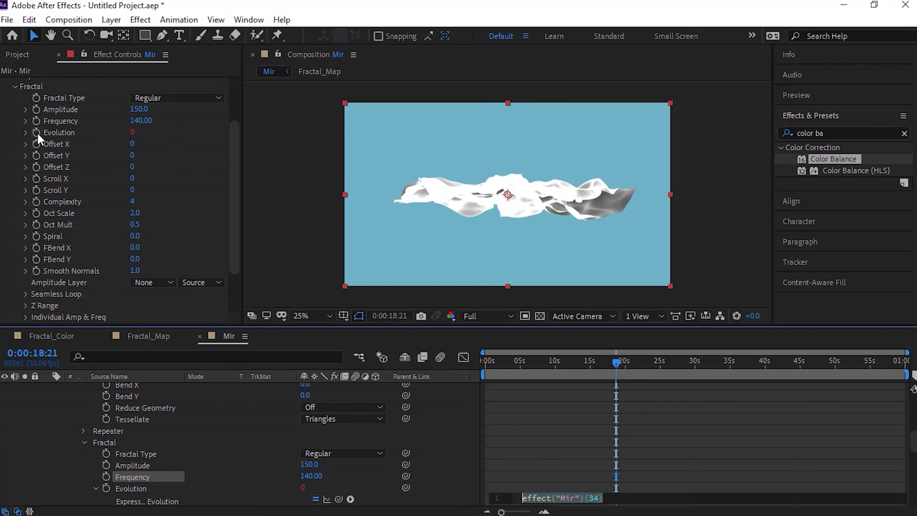
type("time*")
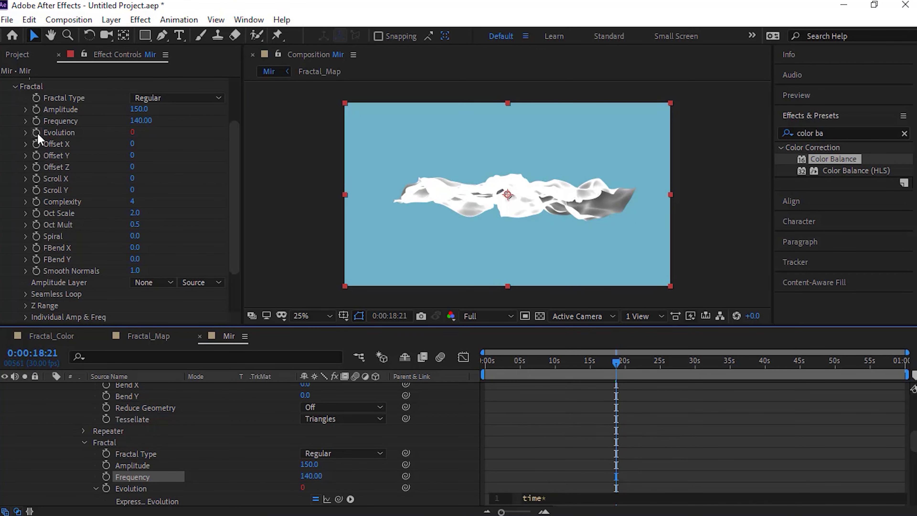
type("20")
left_click(247, 401)
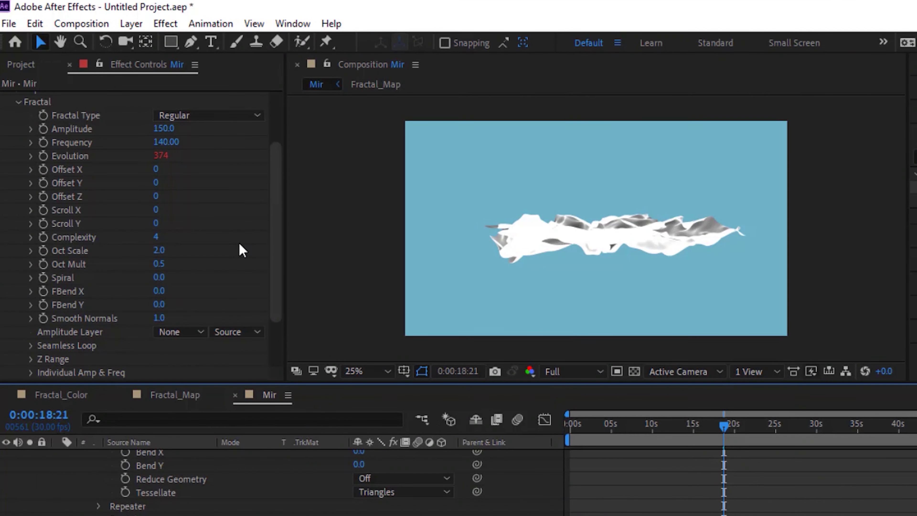
- Set the Mir effect's Fractal Complexity to 10
left_click(156, 237)
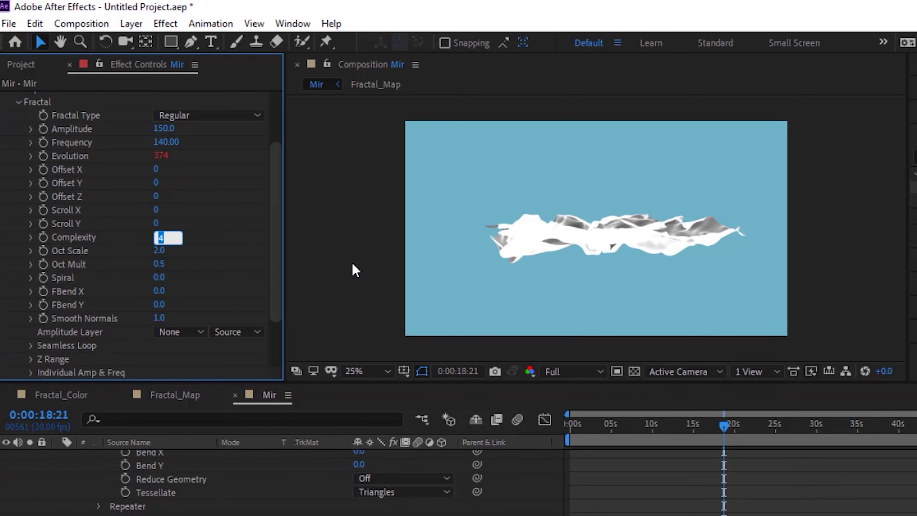
type("10")
key("Return")
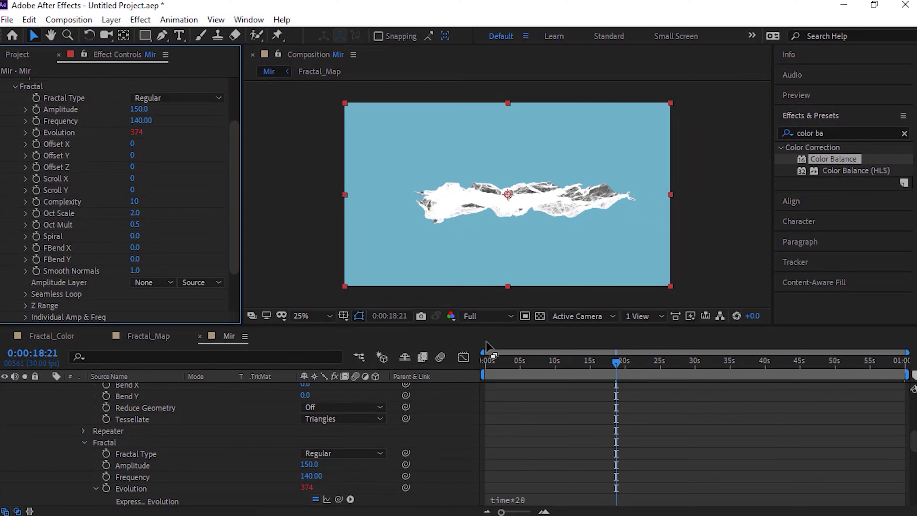
- Keyframe the Fractal Spiral property at 0:00:00:00 with a value of 2
left_click_drag(506, 365, 466, 357)
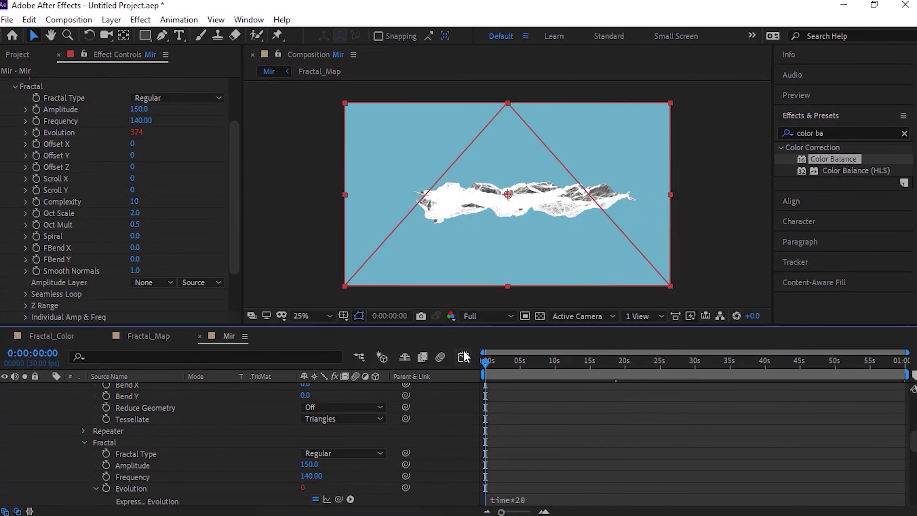
left_click(35, 235)
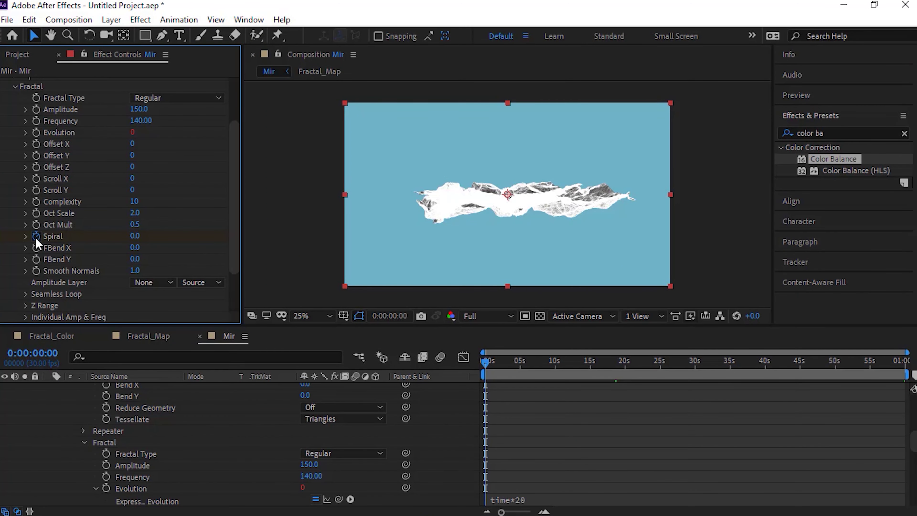
left_click(134, 237)
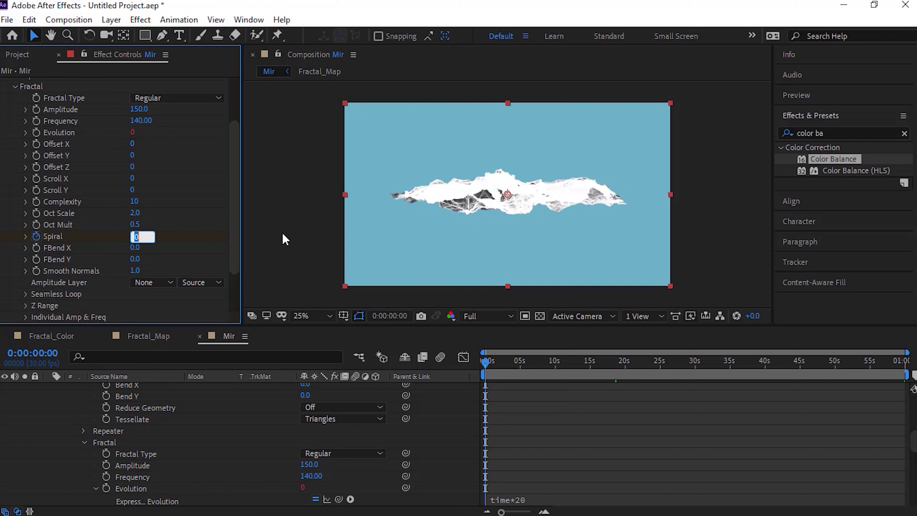
type("2")
key("Return")
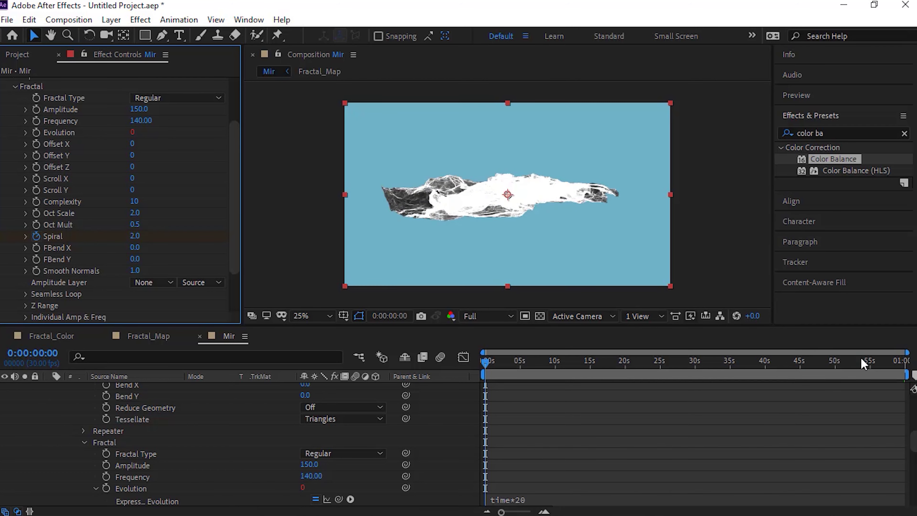
- Keyframe the Fractal Spiral property at the composition's last frame, 0:00:59:29, with a value of 5
left_click(903, 361)
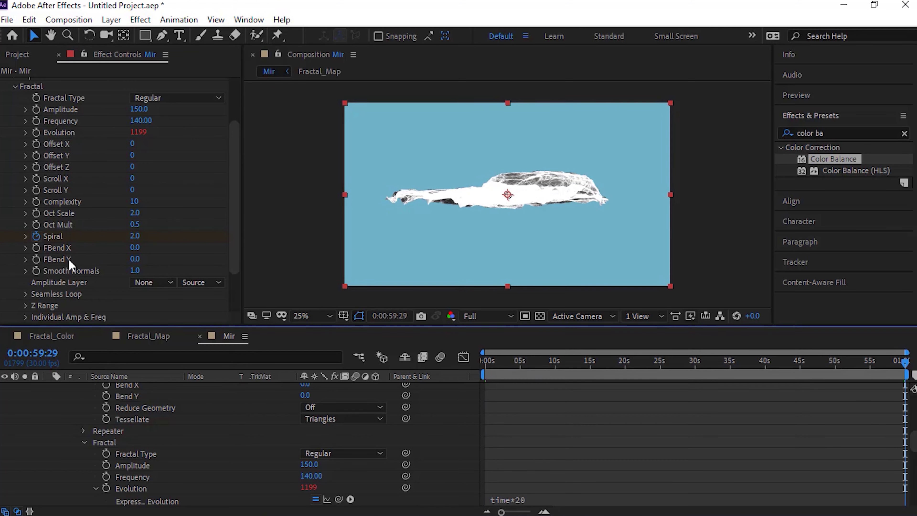
left_click(135, 236)
type("5")
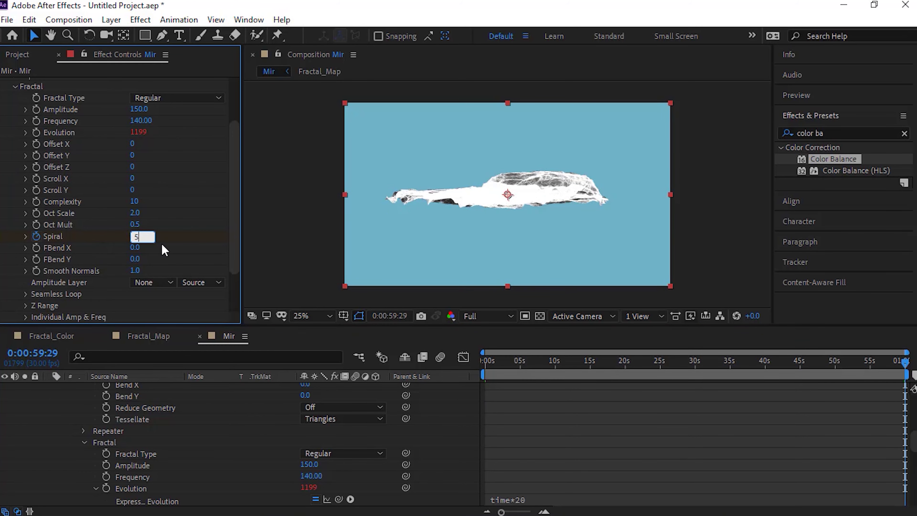
key("Return")
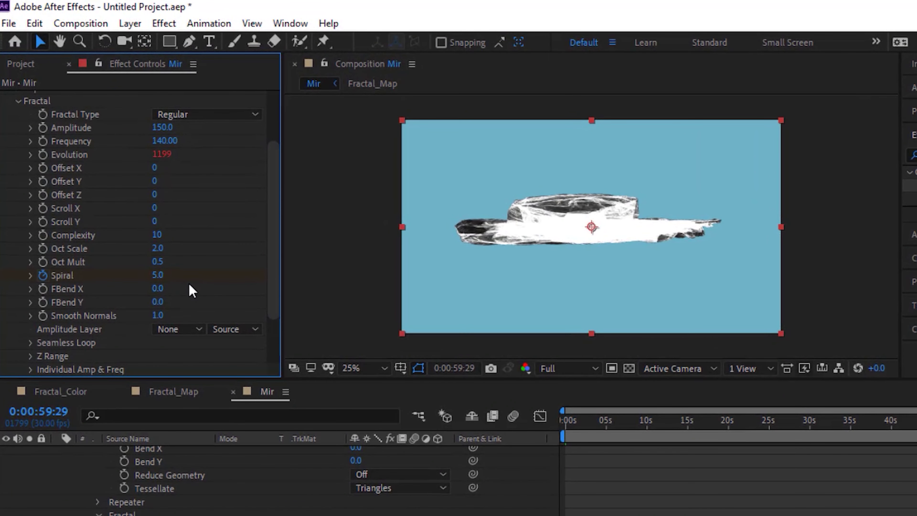
- Open the choices for the Amplitude Layer in the Mir effect's Fractal settings
left_click(191, 326)
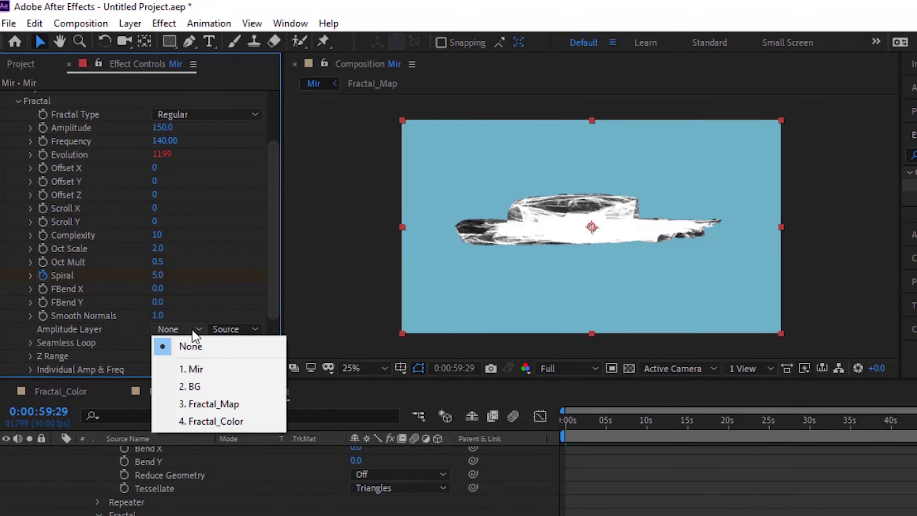
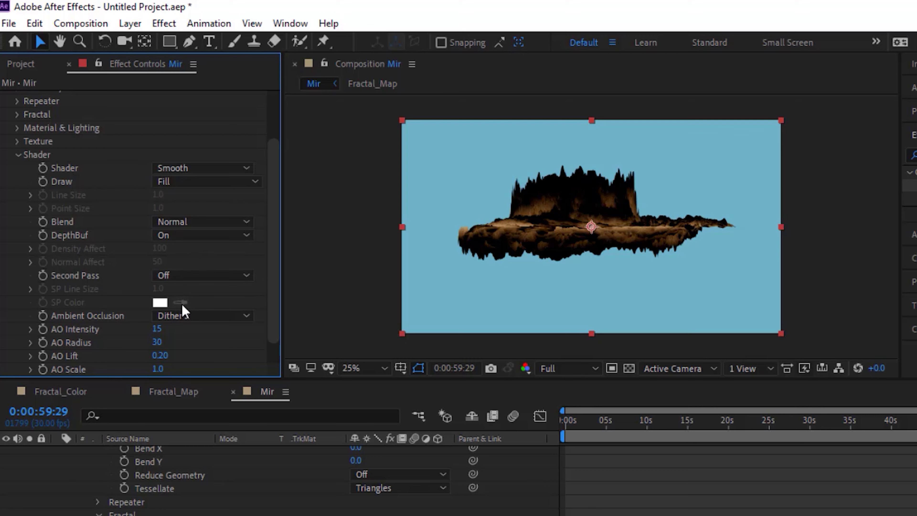
- Turn the Mir shader's Ambient Occlusion to On and set AO Intensity to 28
left_click(188, 315)
left_click(188, 349)
left_click(158, 329)
type("28")
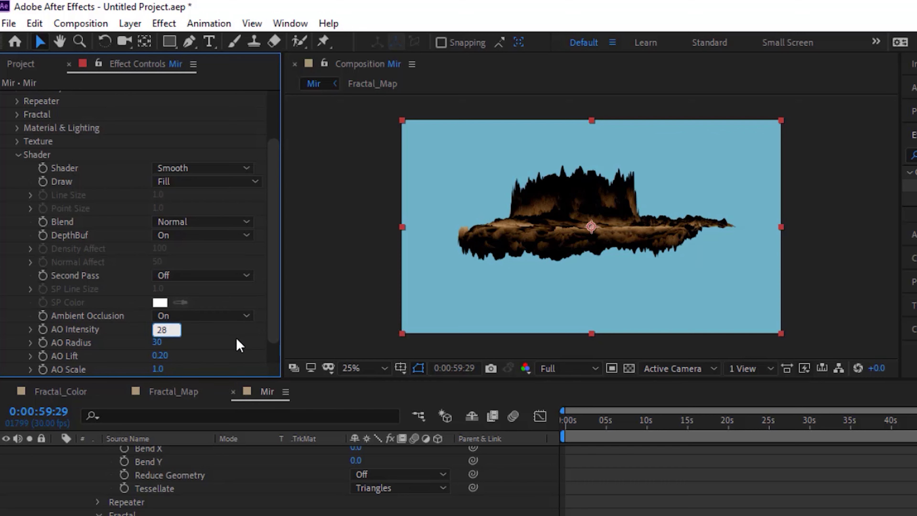
key("Return")
scroll(214, 307, "down", 1)
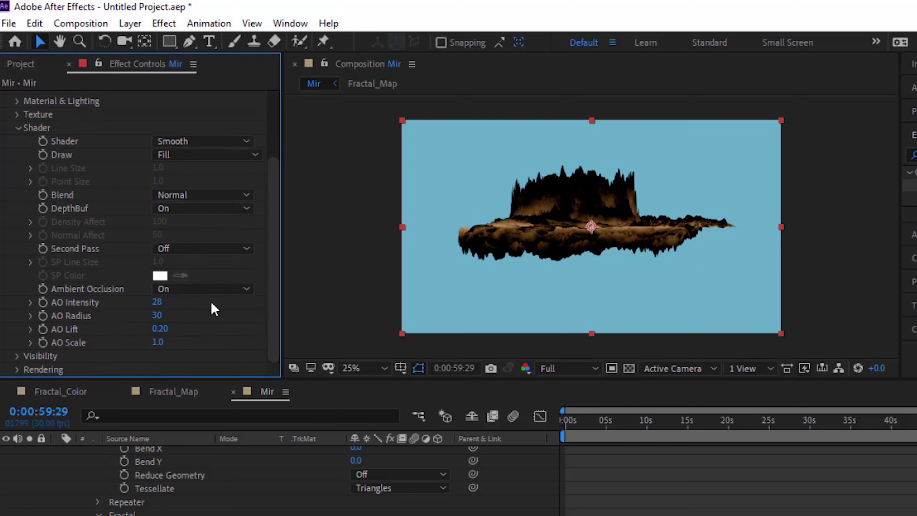
left_click(17, 128)
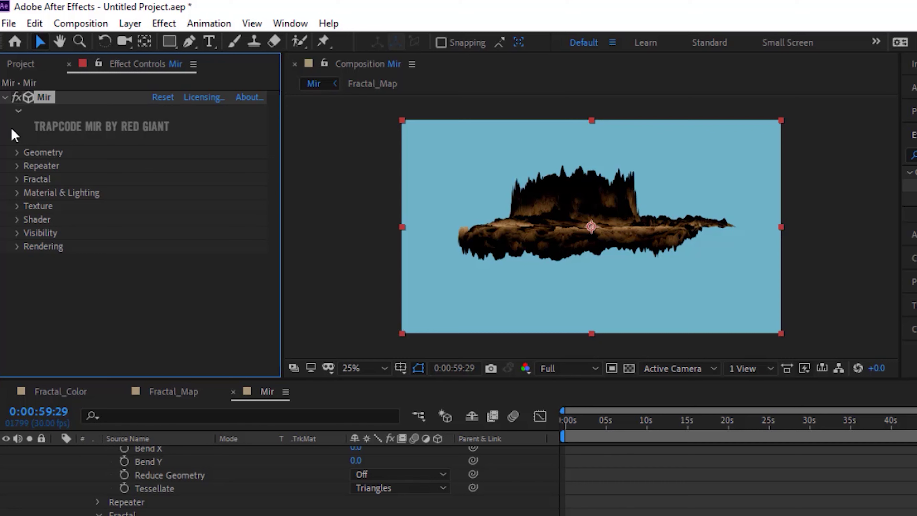
- Set the Mir effect's Visibility values to Far 5000, Fog Start 0 and Fog End 3000
left_click(17, 233)
left_click(166, 260)
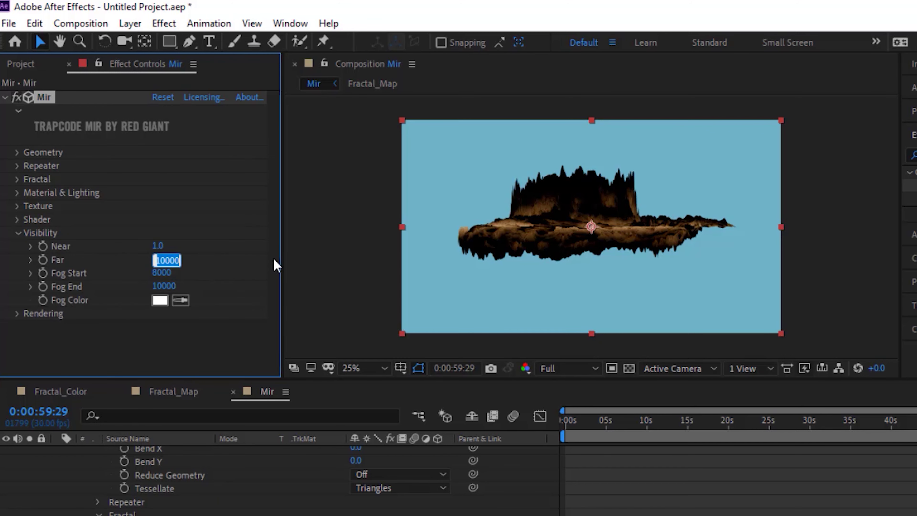
type("5000")
key("Tab")
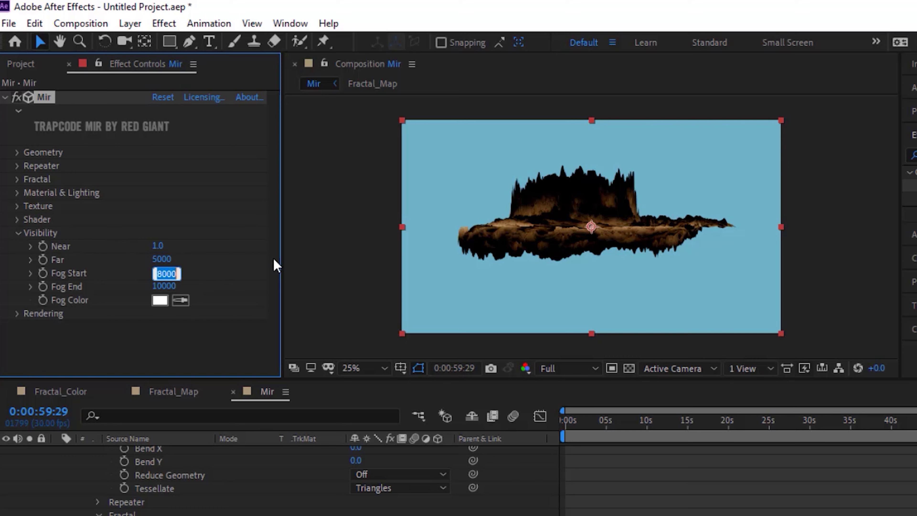
type("0")
key("Tab")
type("3000")
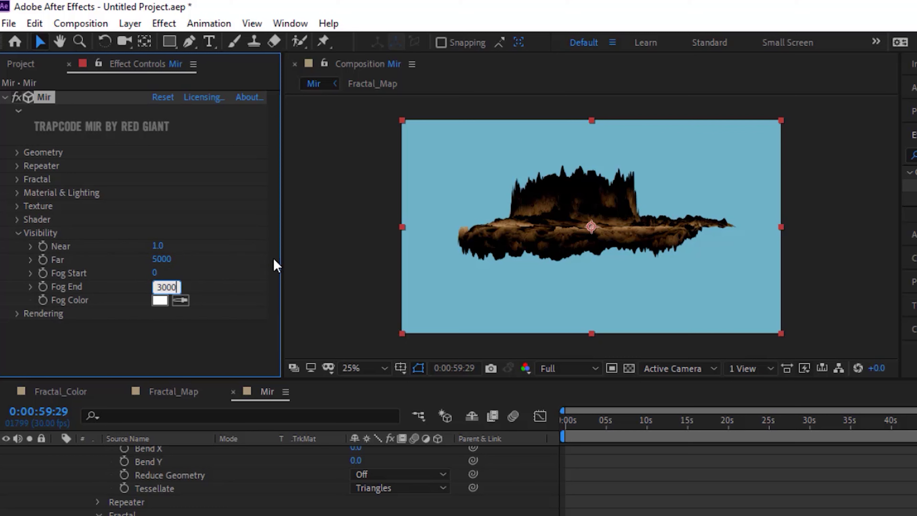
key("Return")
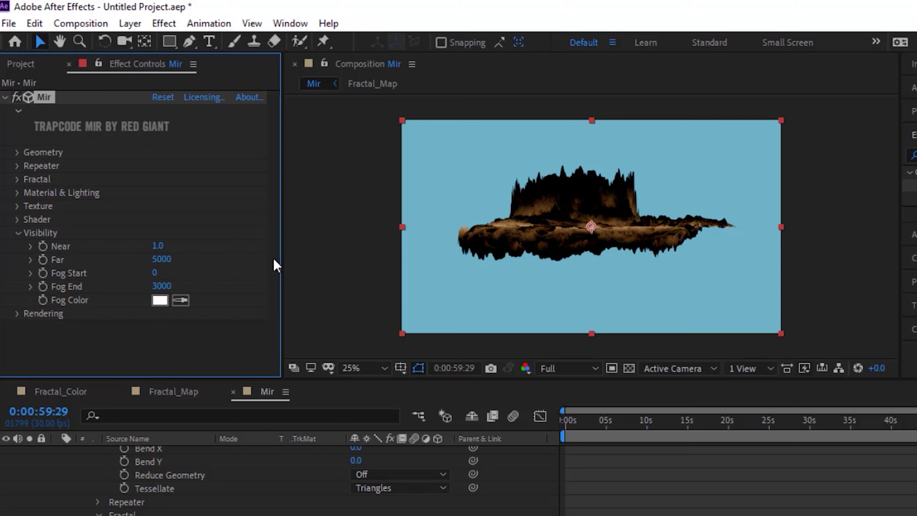
- Set the Fog Color to the background's light blue with hue 193° and saturation 45%, and lower its brightness to match
left_click(162, 302)
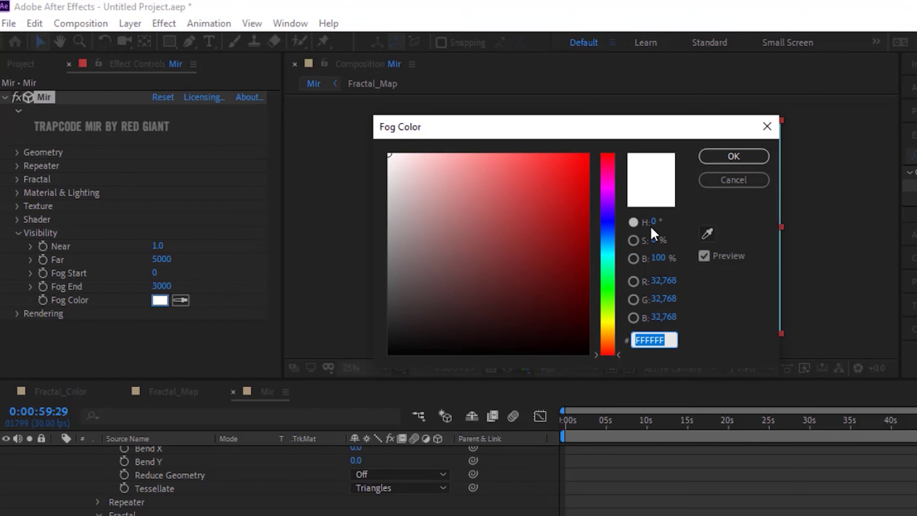
left_click(653, 222)
type("193")
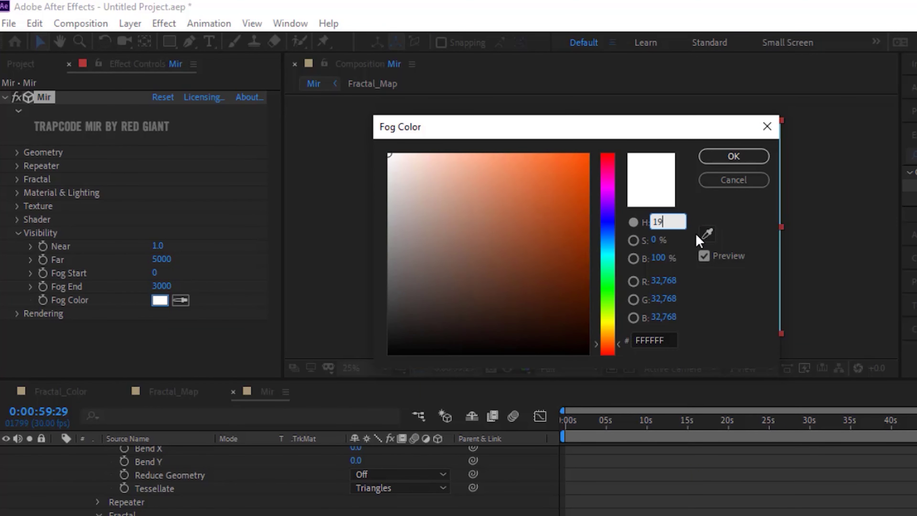
key("Tab")
type("45")
key("Tab")
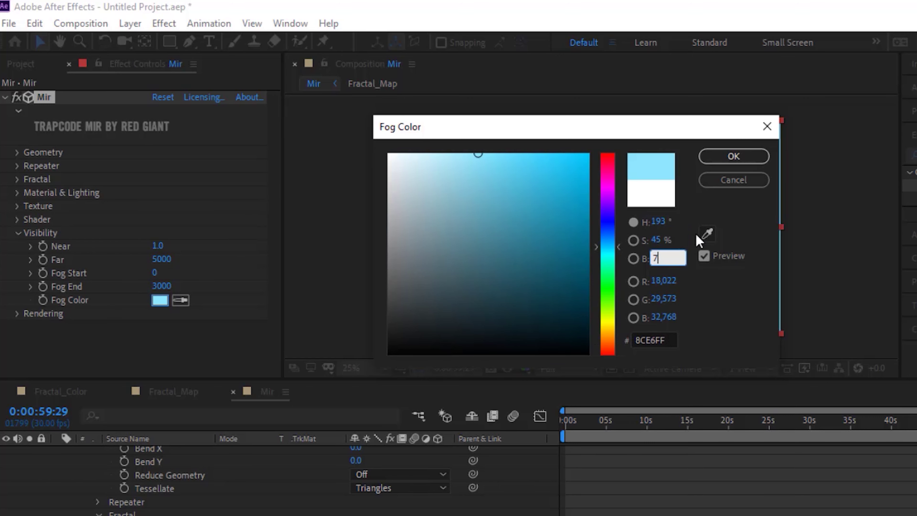
type("80")
key("Return")
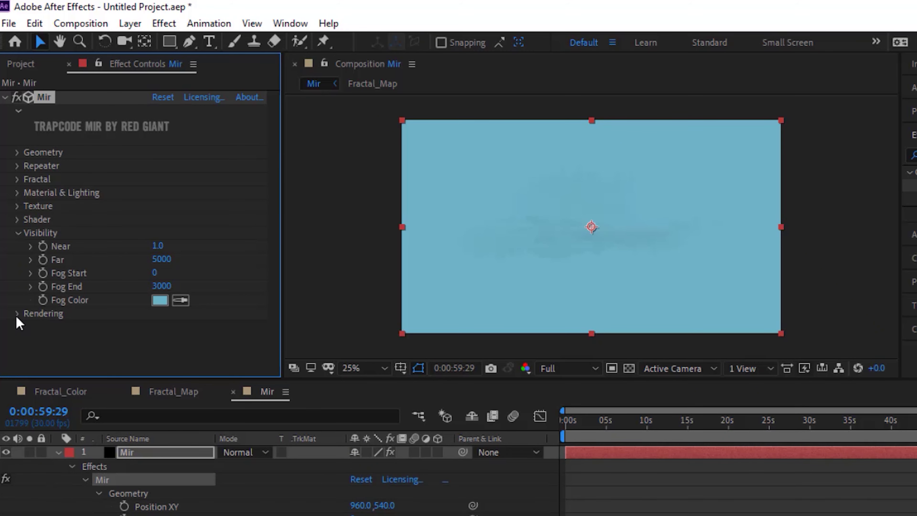
left_click(18, 233)
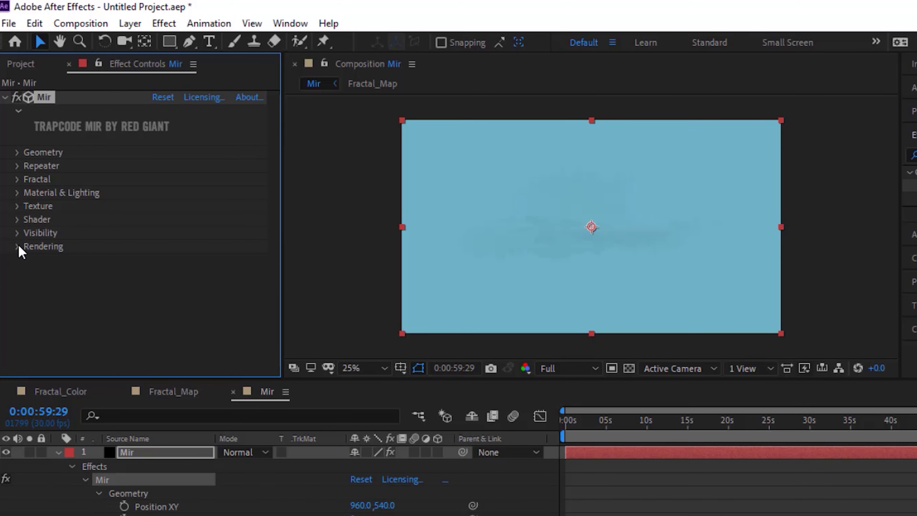
- Set the Mir effect's rendering Multisample to 24 and collapse the Mir layer's properties
left_click(18, 246)
left_click(154, 260)
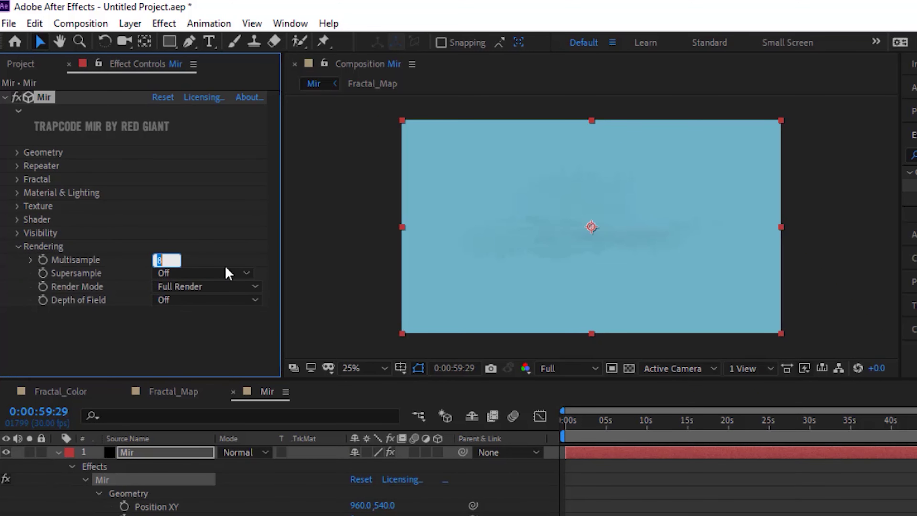
type("24")
key("Return")
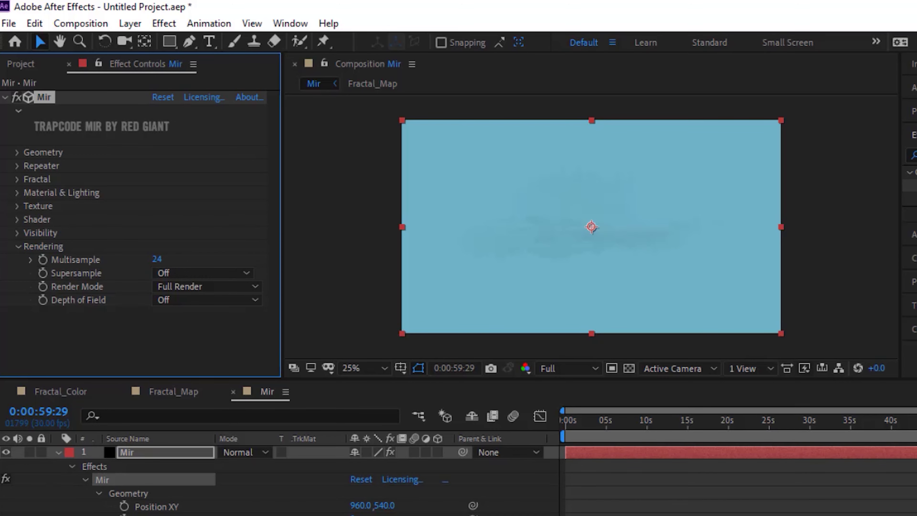
left_click(59, 452)
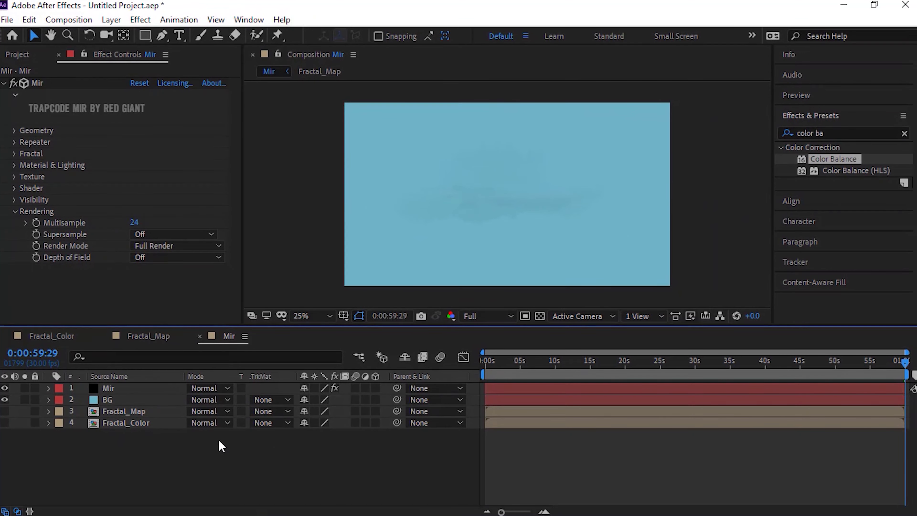
- Move the current time to 0:00:19:12 and start a new Point light layer named Light
left_click(621, 361)
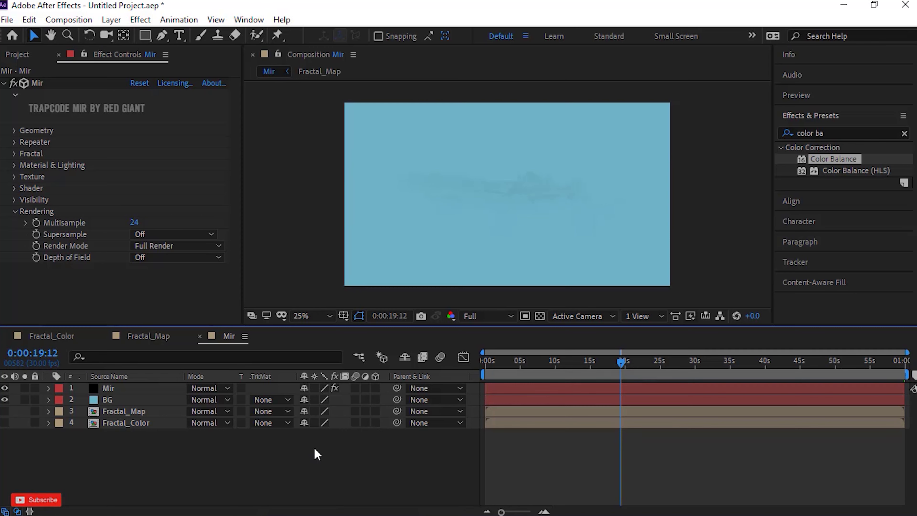
right_click(233, 449)
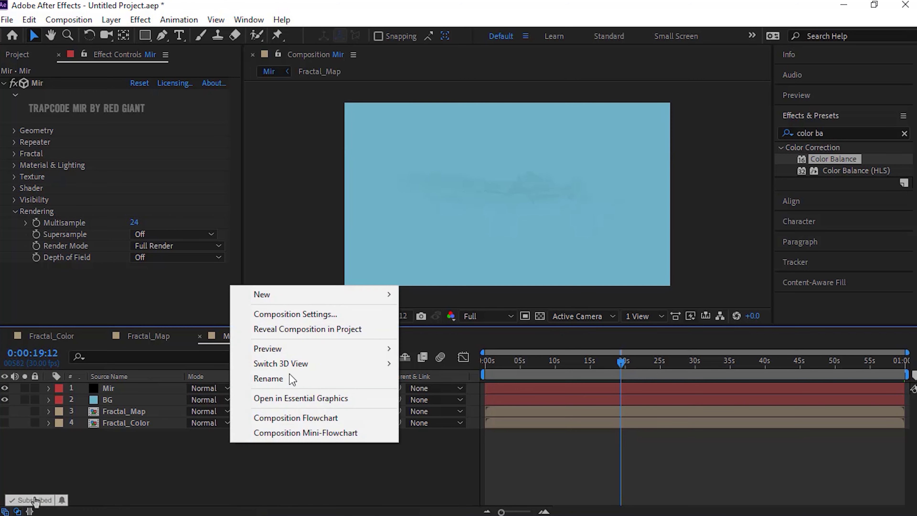
mouse_move(355, 294)
left_click(443, 341)
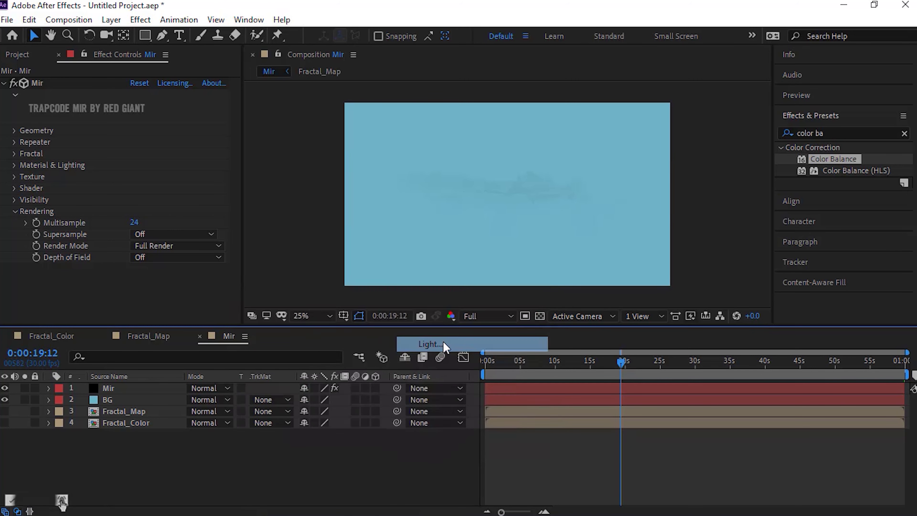
left_click(335, 124)
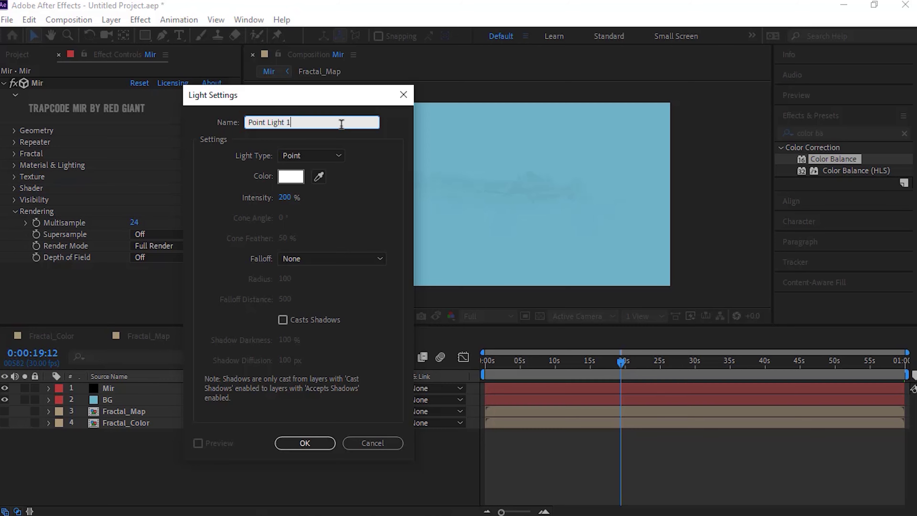
key("BackSpace")
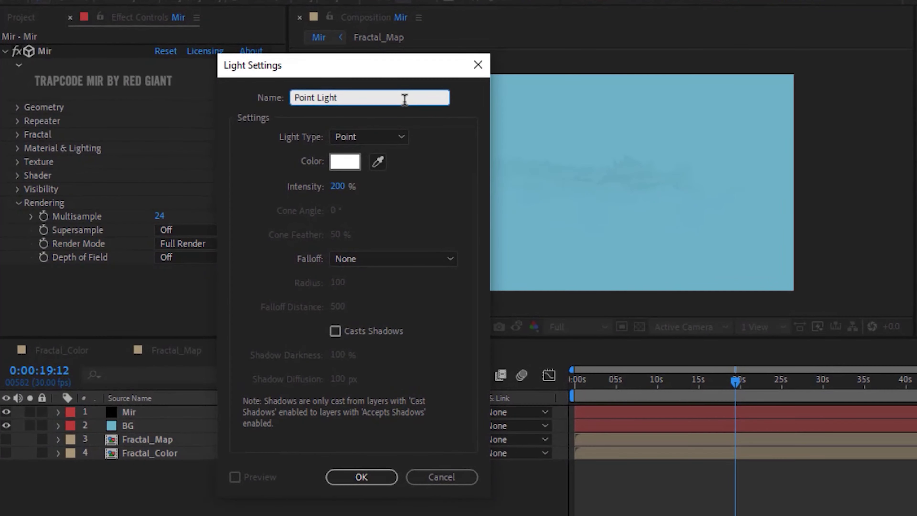
key("BackSpace")
key("BackSpace")
key("BackSpace")
key("BackSpace")
key("BackSpace")
key("BackSpace")
left_click(374, 136)
left_click(370, 189)
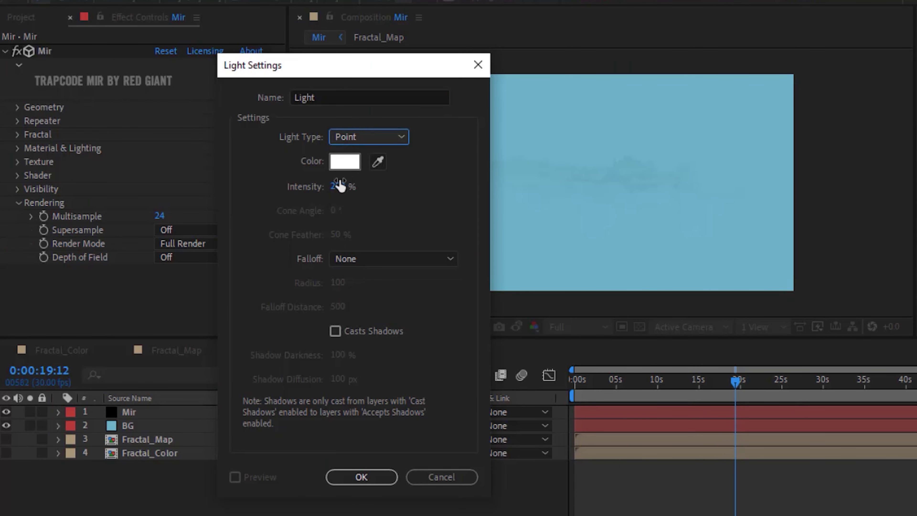
- Give the new light 150% intensity and shadow casting with 0 px Shadow Diffusion, and create it
left_click(338, 187)
type("150")
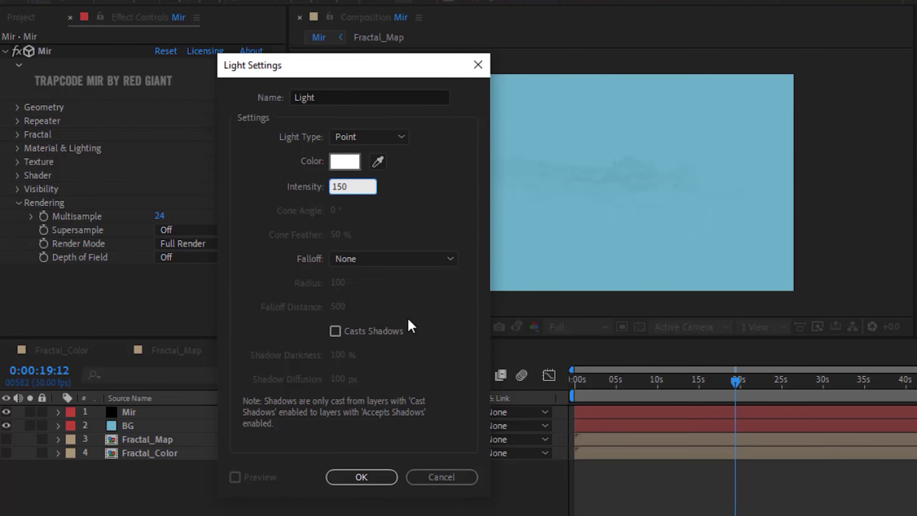
left_click(409, 325)
left_click(358, 334)
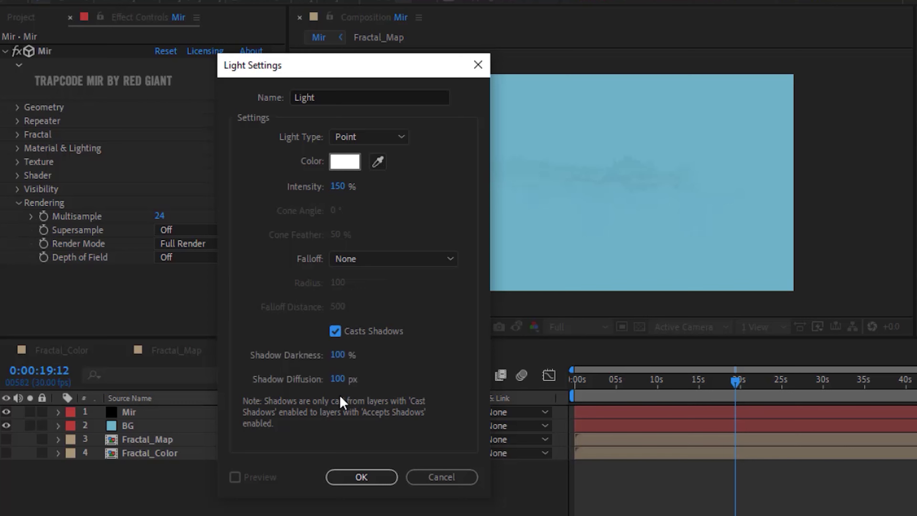
left_click(338, 379)
type("0")
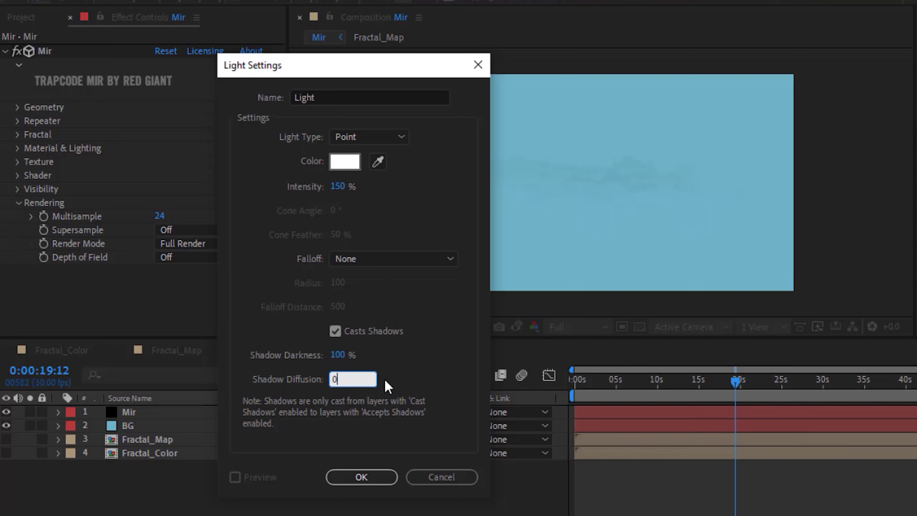
key("Return")
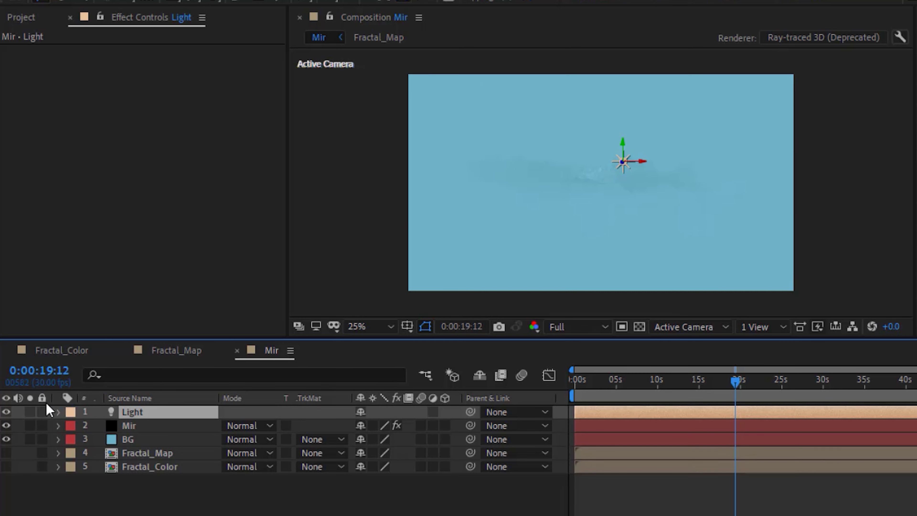
- Set the Light layer's Position to 3000, -2910, -1450
left_click(58, 412)
left_click(72, 426)
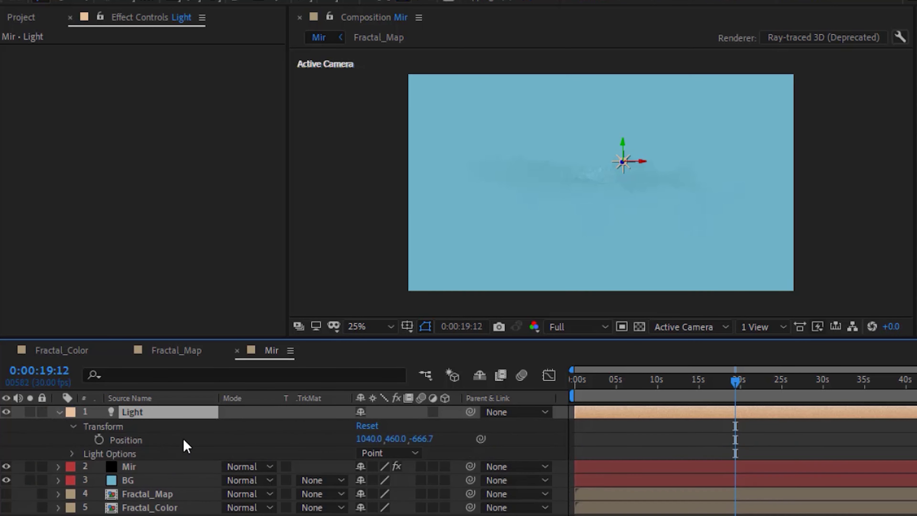
left_click(368, 438)
type("3000")
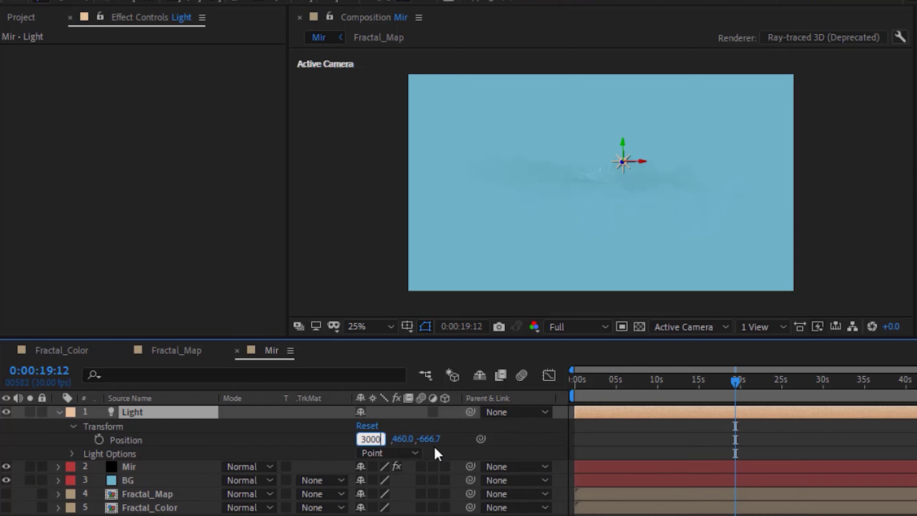
key("Tab")
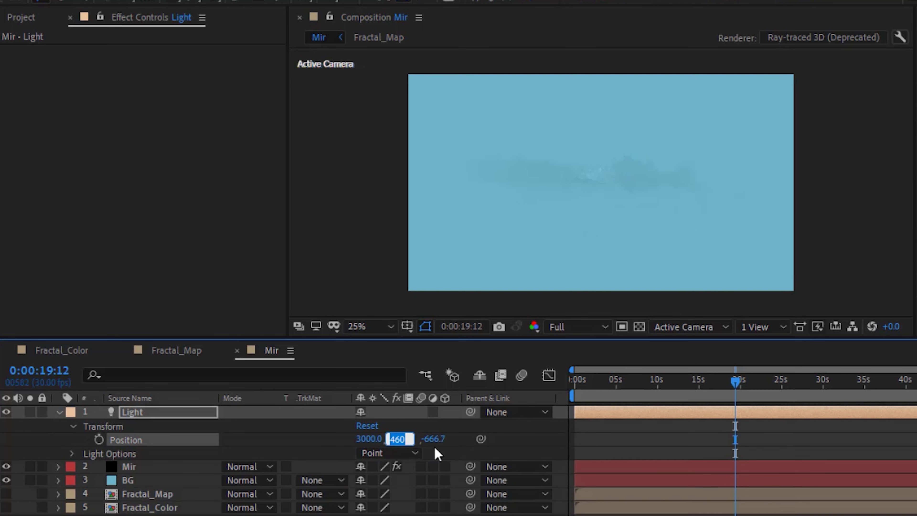
type("-2910")
key("Tab")
type("-1450")
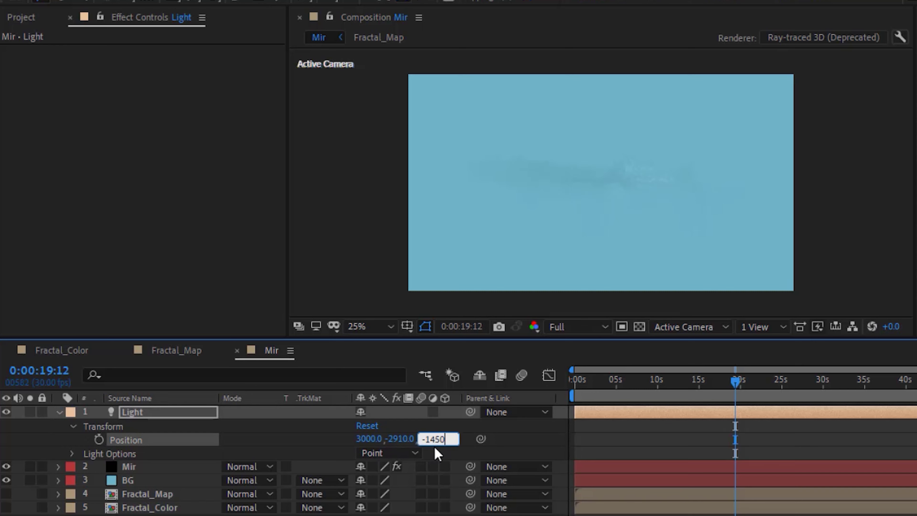
key("Return")
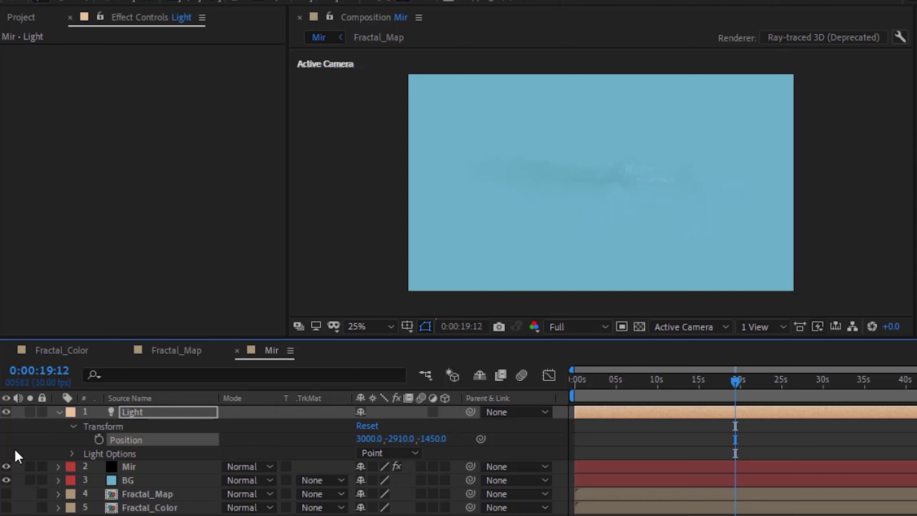
- Set the Radius in the Light layer's Light Options to 500
left_click(72, 453)
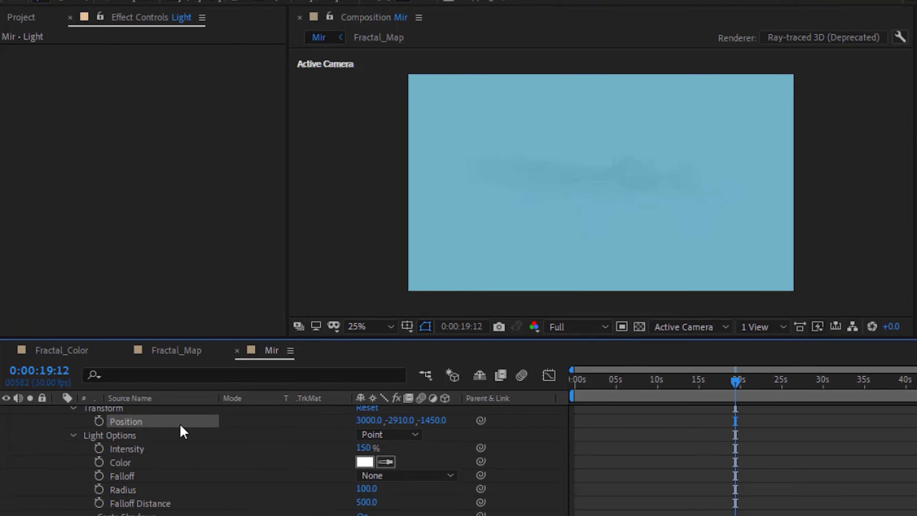
left_click(364, 487)
type("50")
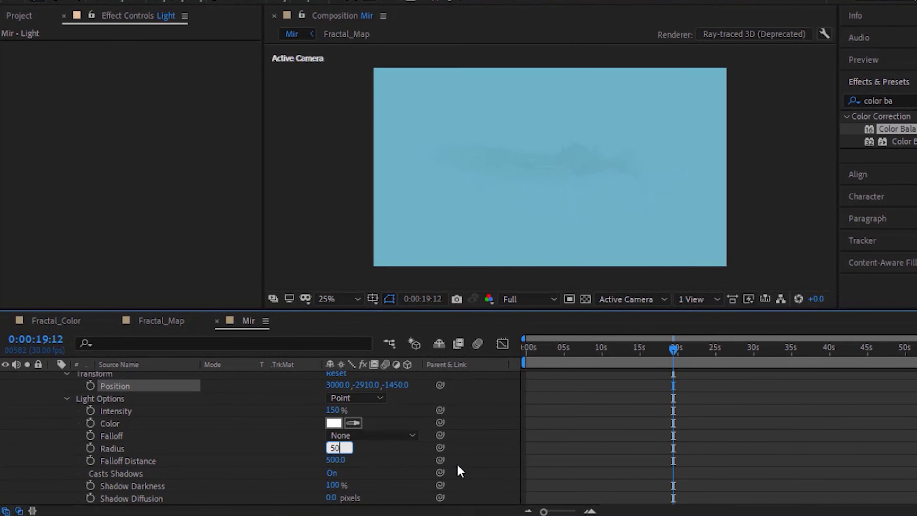
type("0")
key("Return")
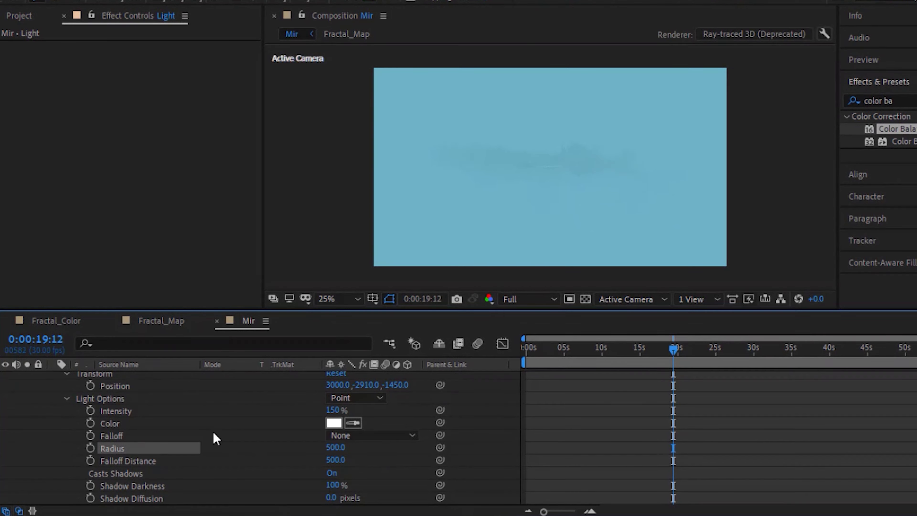
- Start a new Two-Node Camera layer in the Mir composition and name it Camera
scroll(145, 430, "up", 1)
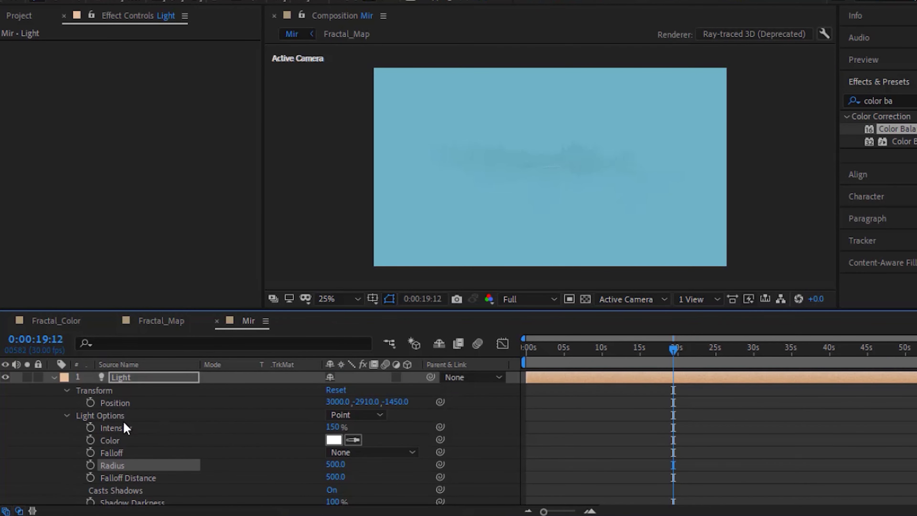
left_click(54, 378)
left_click(130, 466)
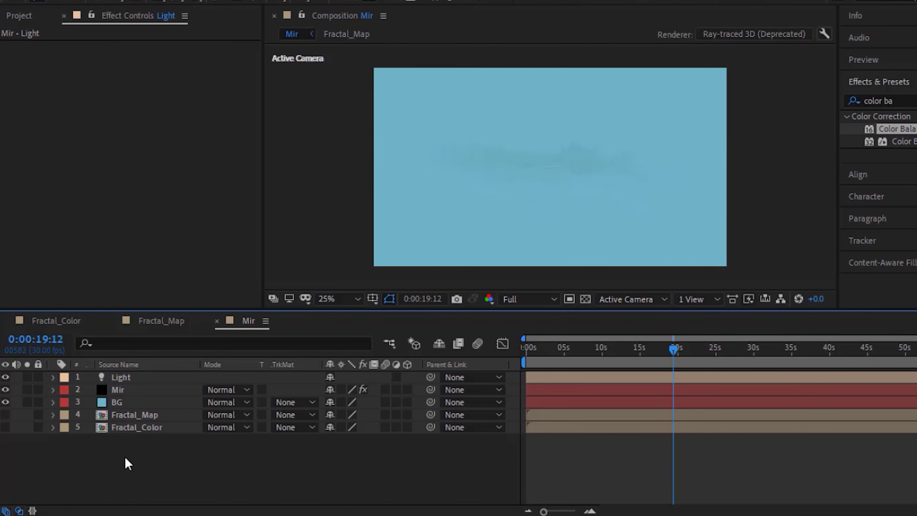
right_click(128, 463)
mouse_move(309, 297)
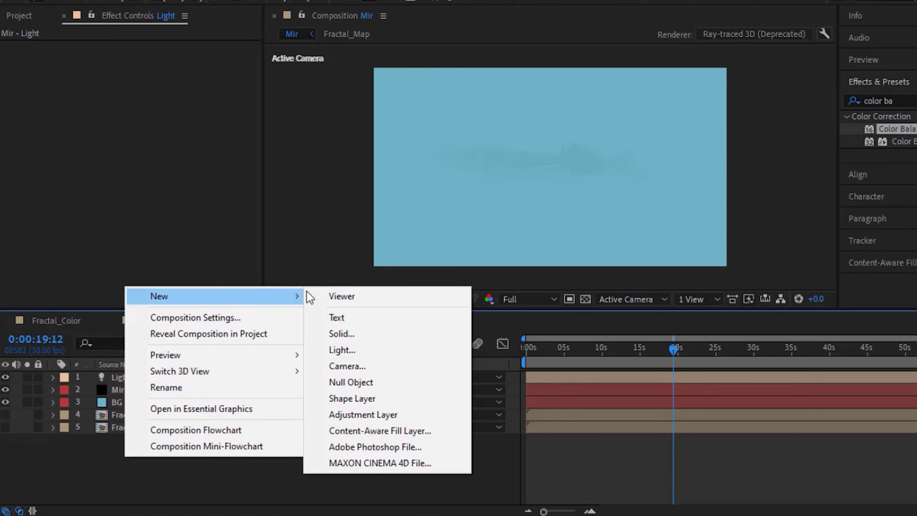
left_click(361, 371)
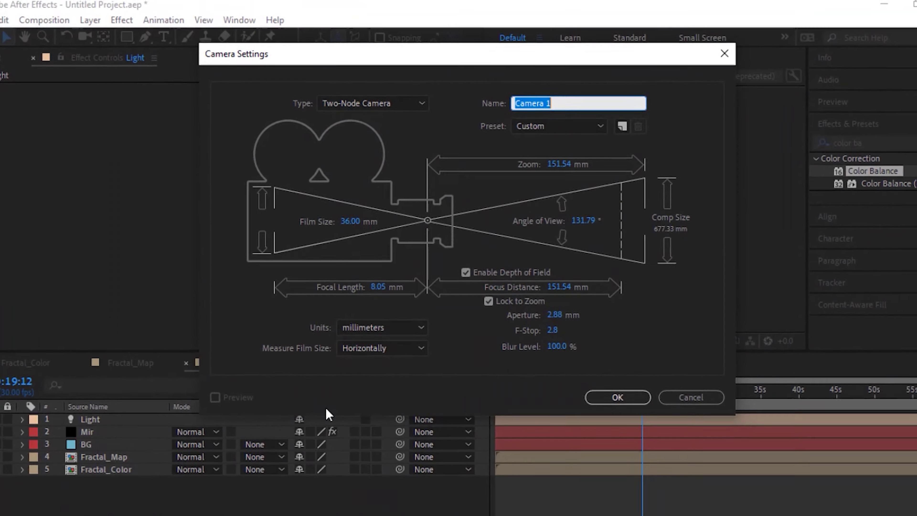
key("End")
key("BackSpace")
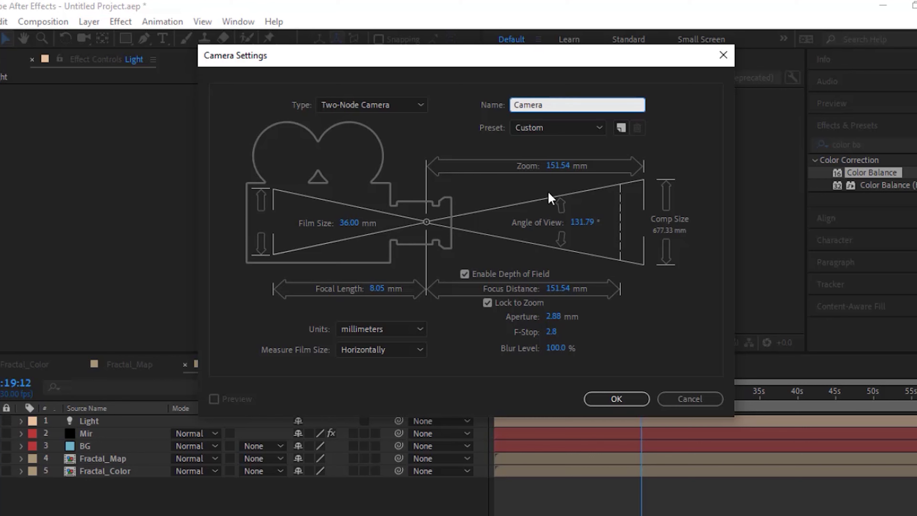
- Give the new camera a Zoom of 501.73 mm, disable its depth of field, and create it
left_click(556, 167)
type("50")
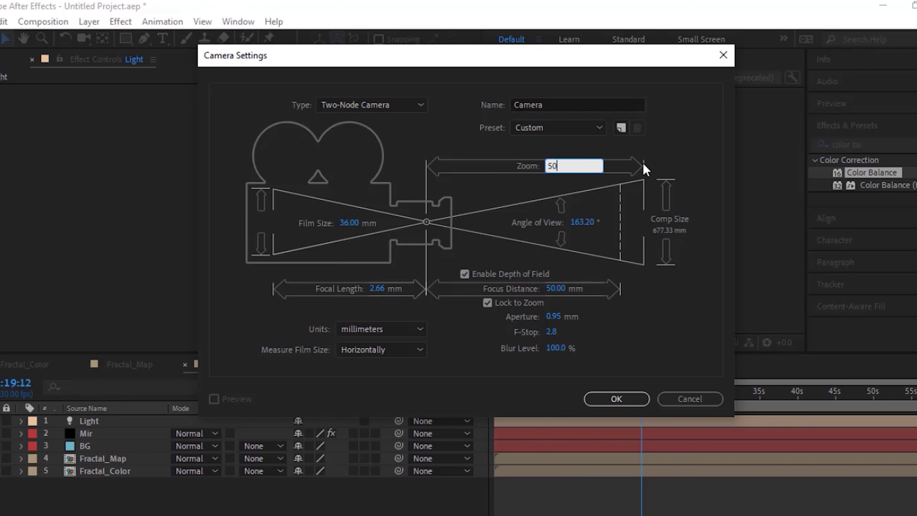
type("1.73")
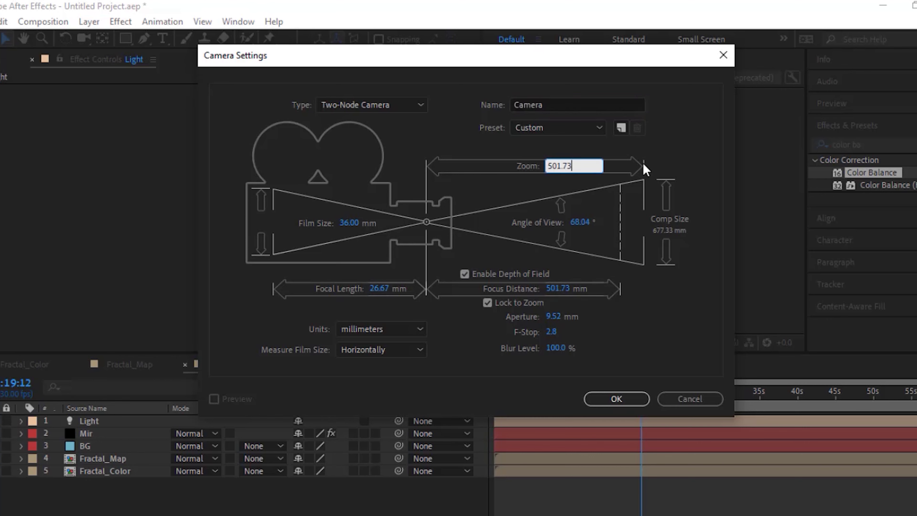
left_click(467, 275)
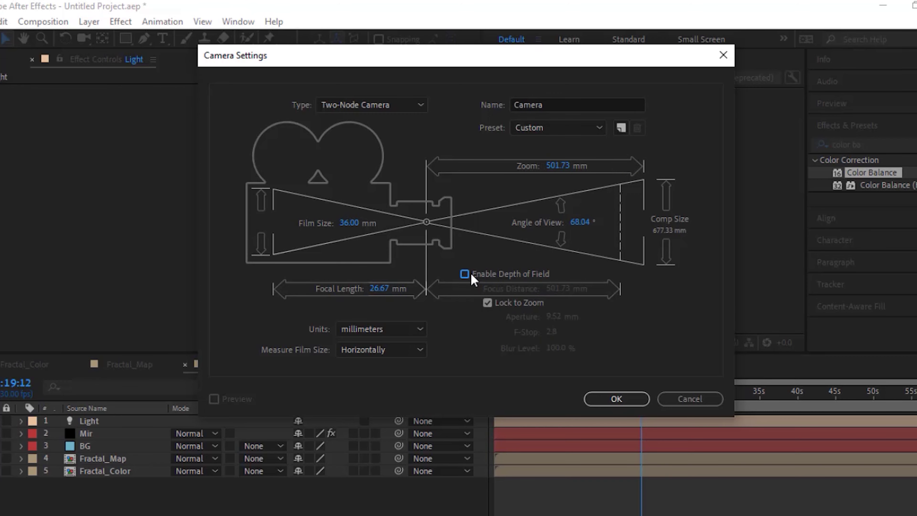
left_click(616, 399)
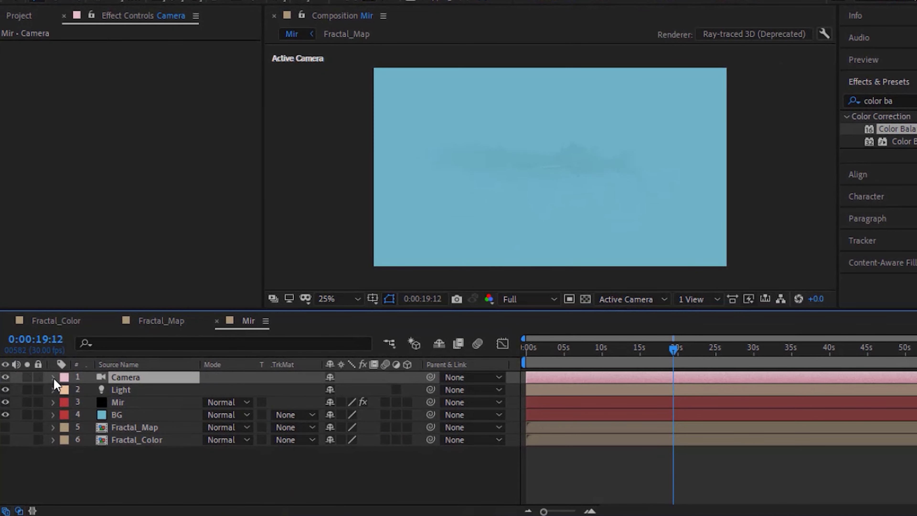
- Set the Y value of the Camera layer's Point of Interest to 620
left_click(53, 377)
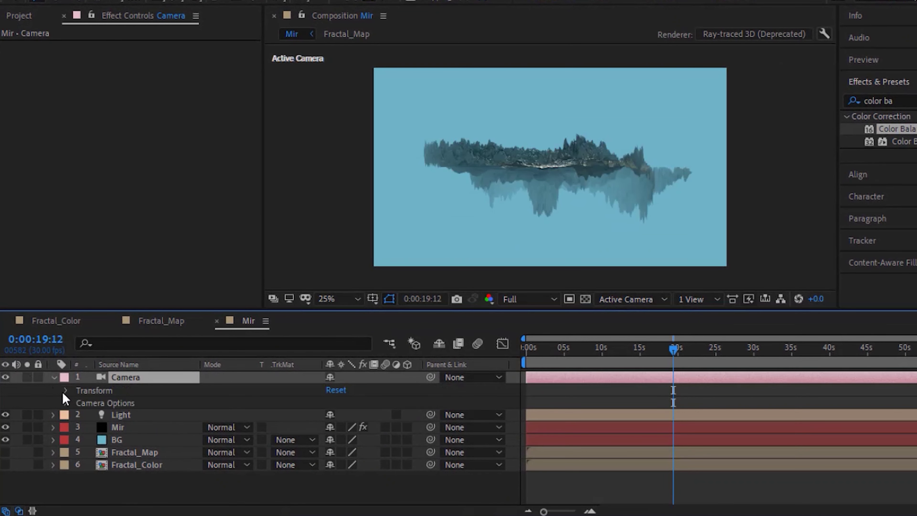
left_click(64, 391)
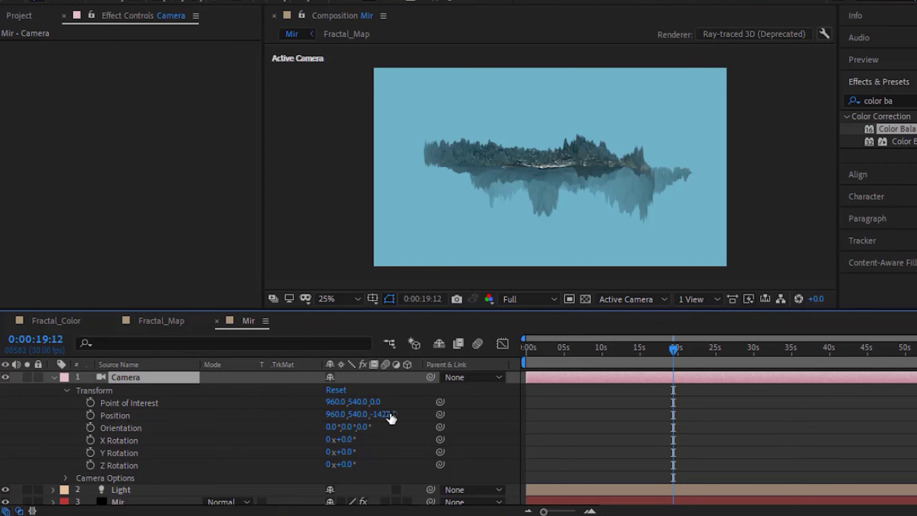
left_click(356, 401)
type("620")
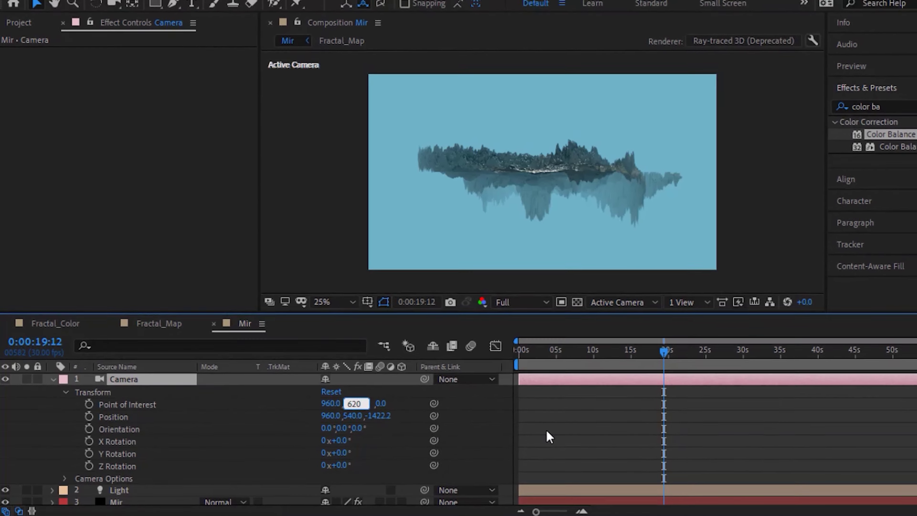
key("Return")
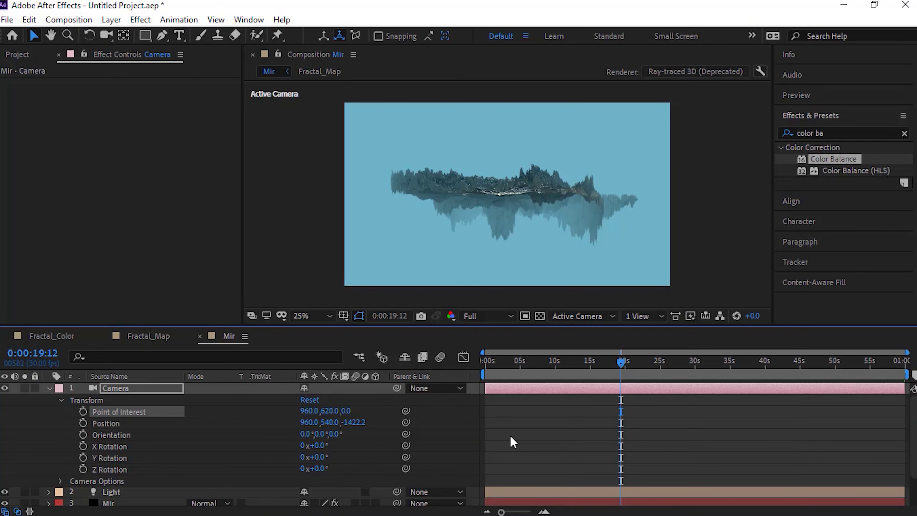
- Add a Position keyframe to the Camera layer at 0:00:00:00 with the values 960, 450, -600
left_click_drag(516, 364, 480, 375)
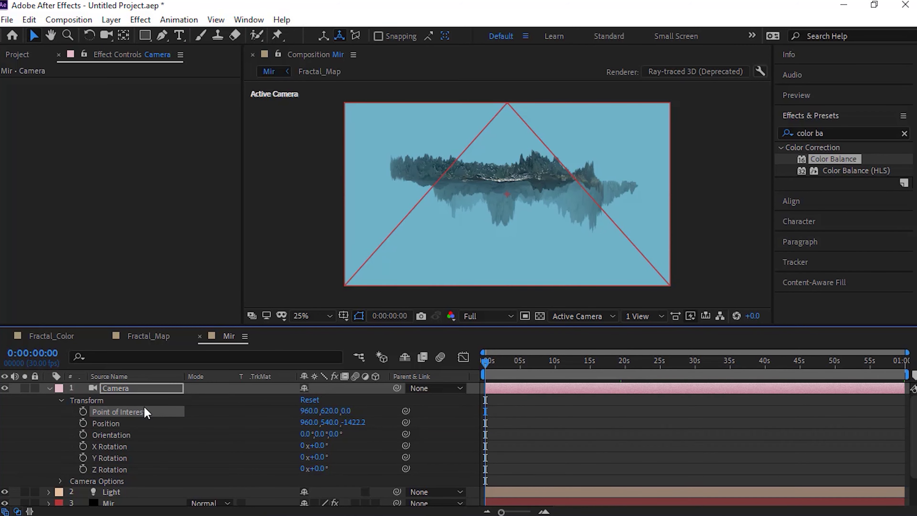
left_click(84, 424)
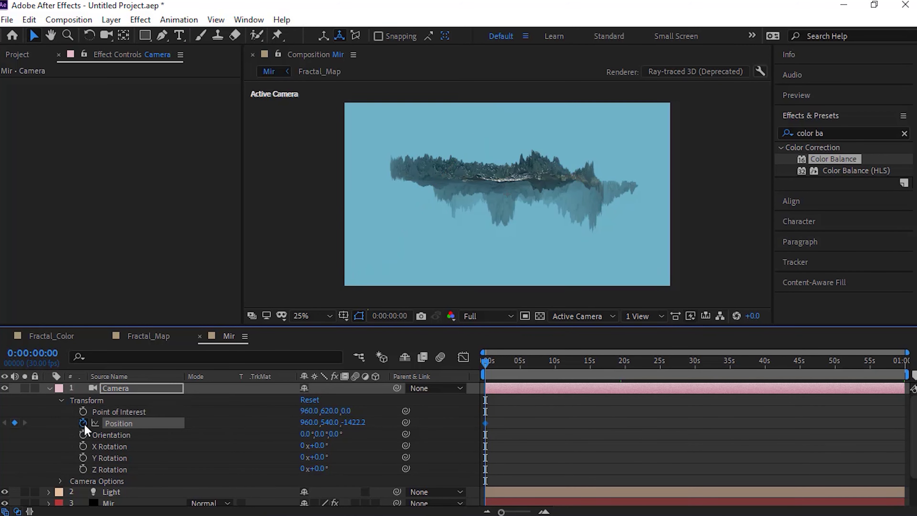
left_click(305, 424)
key("Tab")
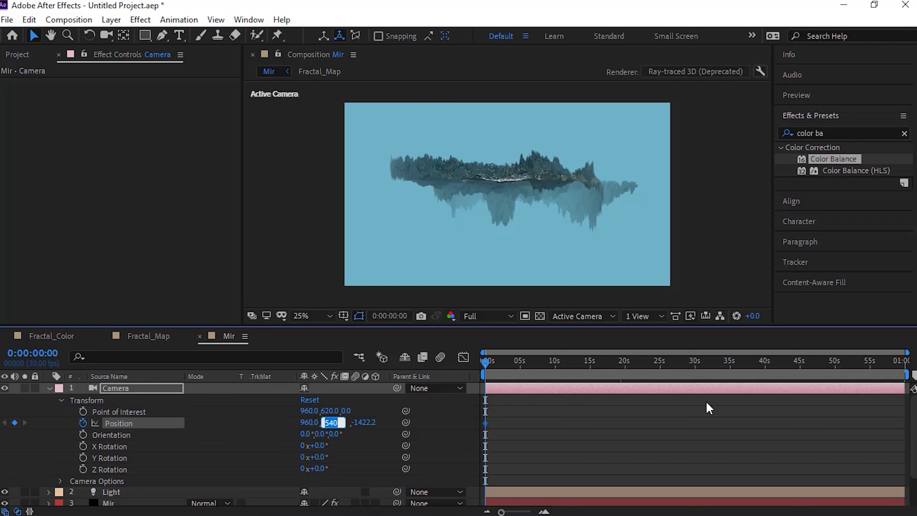
type("450")
key("Tab")
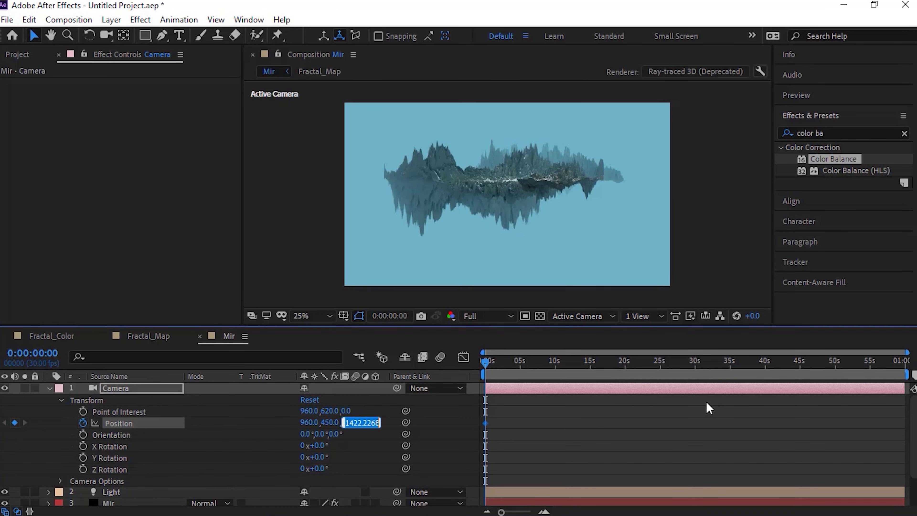
type("-600")
key("Return")
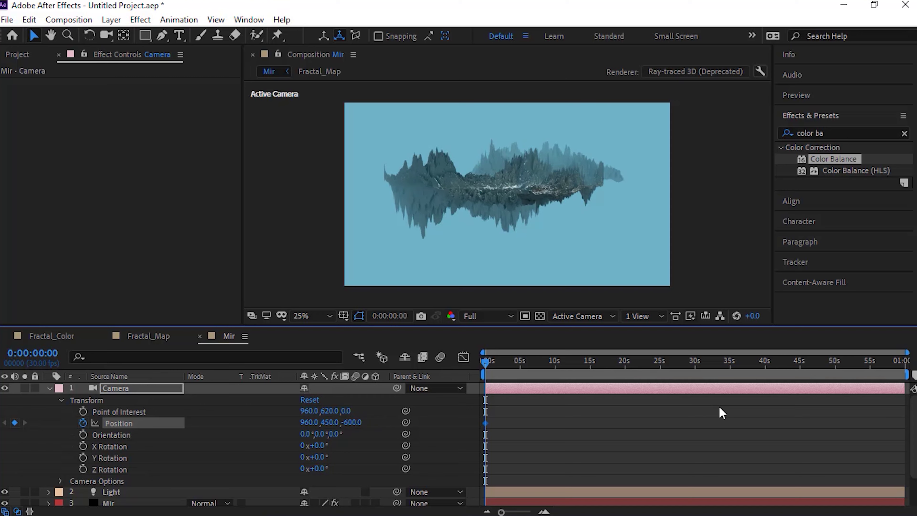
- Add a second Camera Position keyframe at 0:00:59:29 with the values 960, -300, -300
left_click_drag(887, 367, 905, 360)
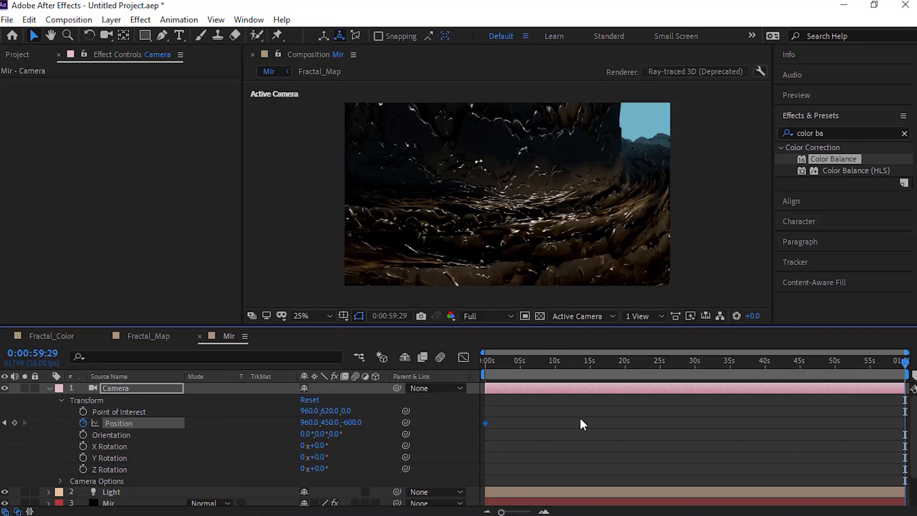
left_click(309, 423)
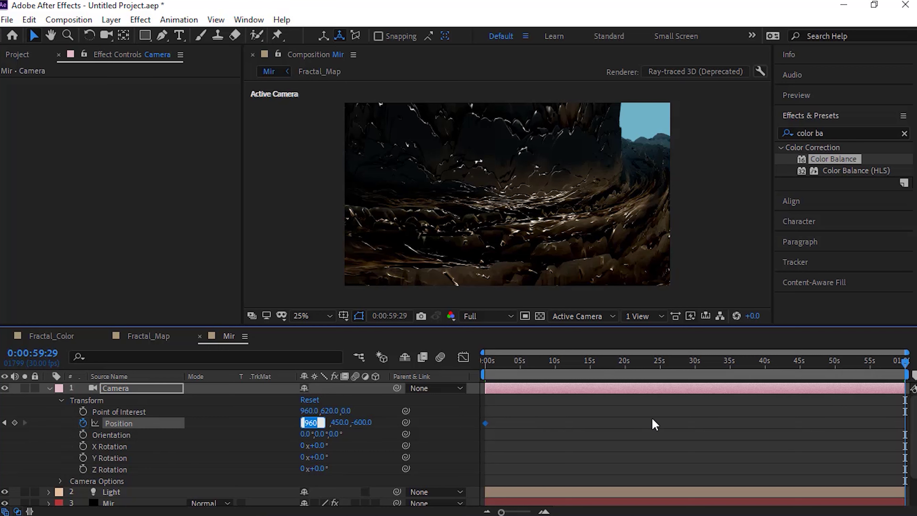
key("Tab")
type("-300")
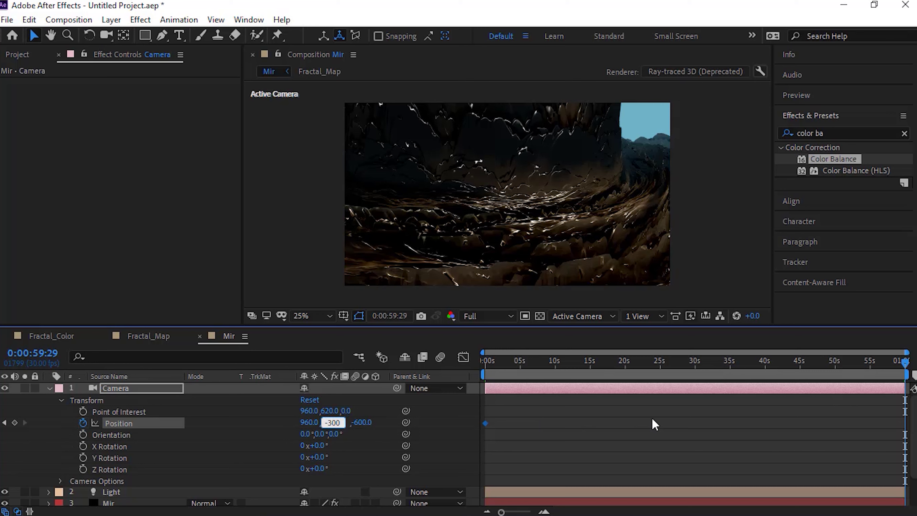
key("Tab")
type("-3")
key("Return")
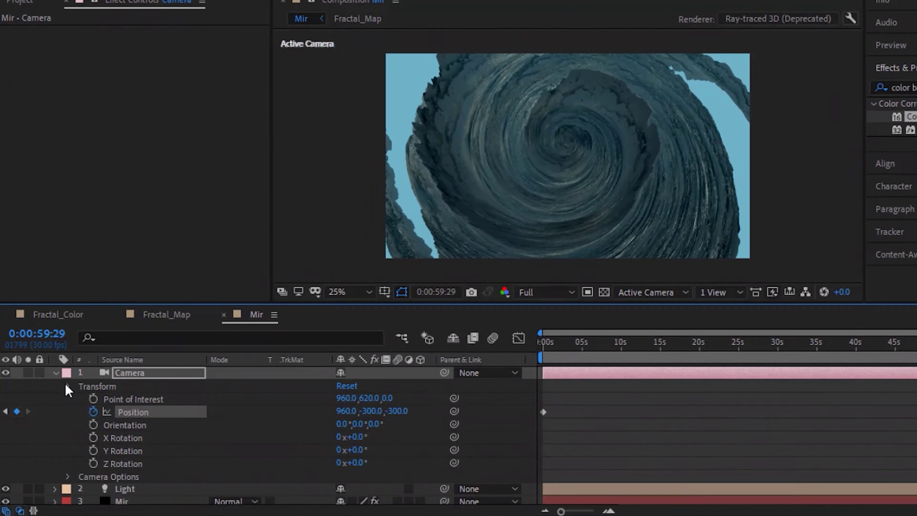
- Set the Aperture in the Camera layer's Camera Options to 25.3 pixels and collapse the layer
left_click(68, 386)
left_click(67, 398)
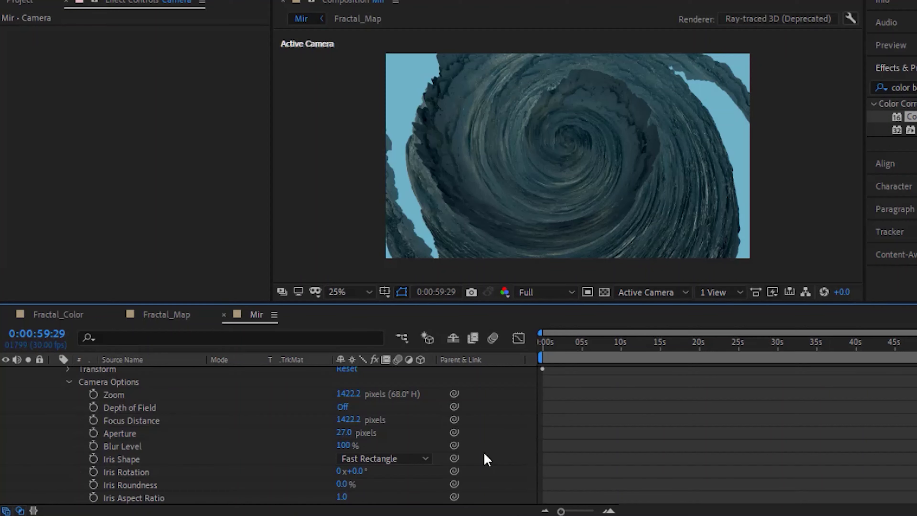
left_click(342, 433)
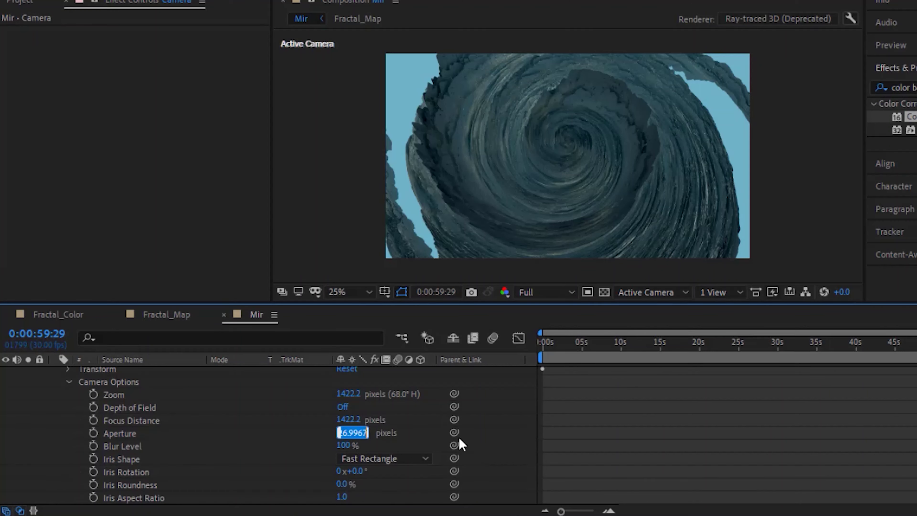
type("25.3")
key("Return")
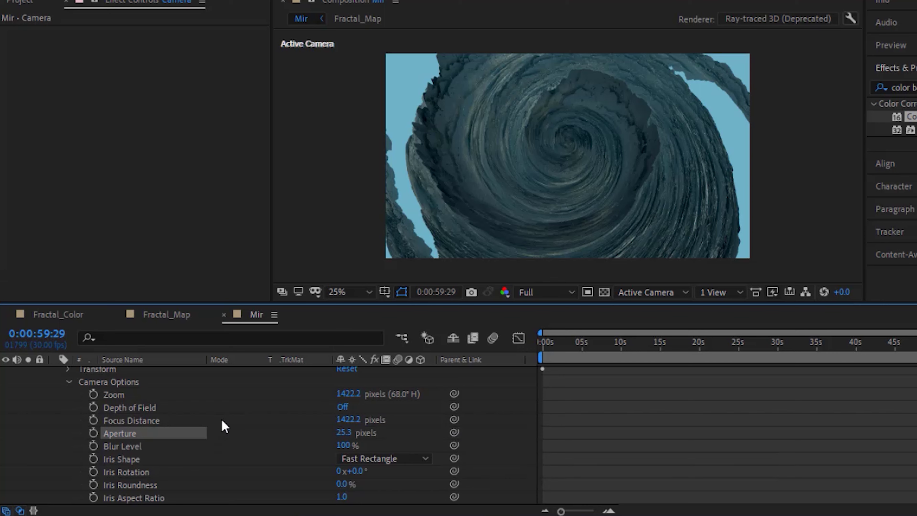
left_click(68, 382)
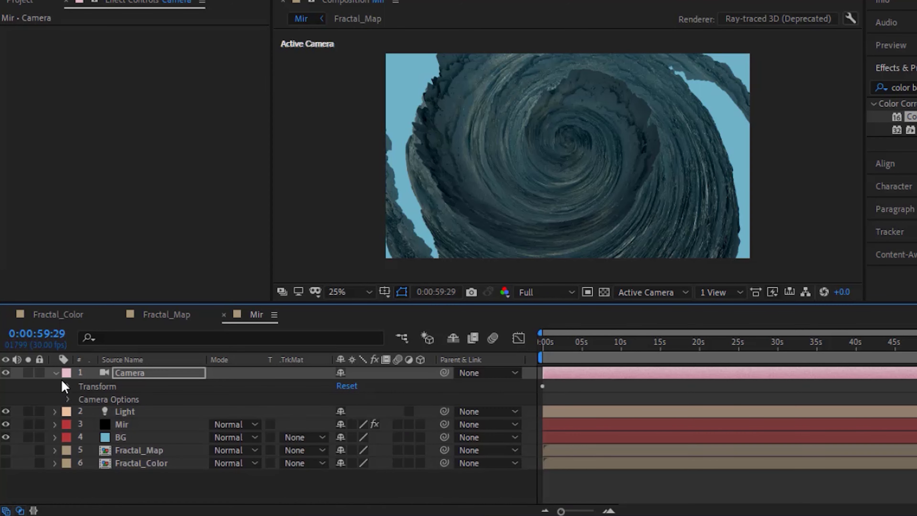
left_click(56, 372)
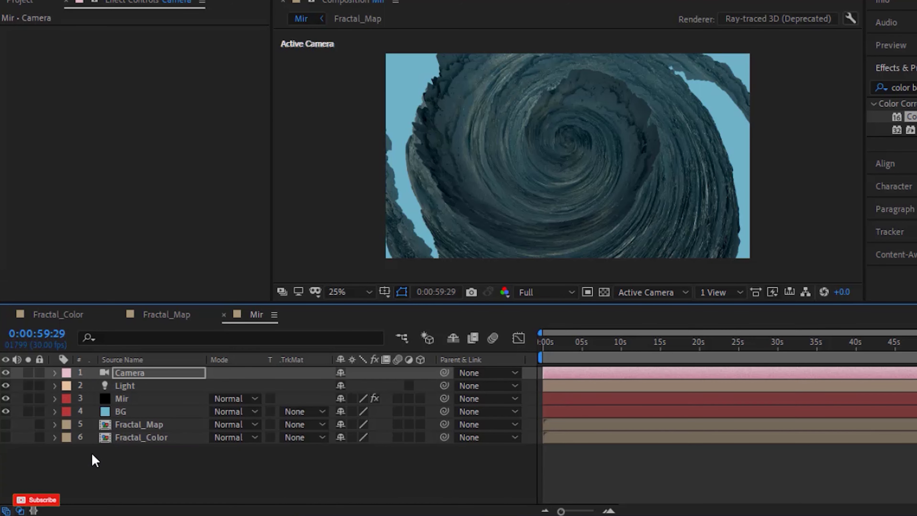
- Add a new adjustment layer above the Camera layer in the Mir composition
right_click(106, 464)
mouse_move(211, 299)
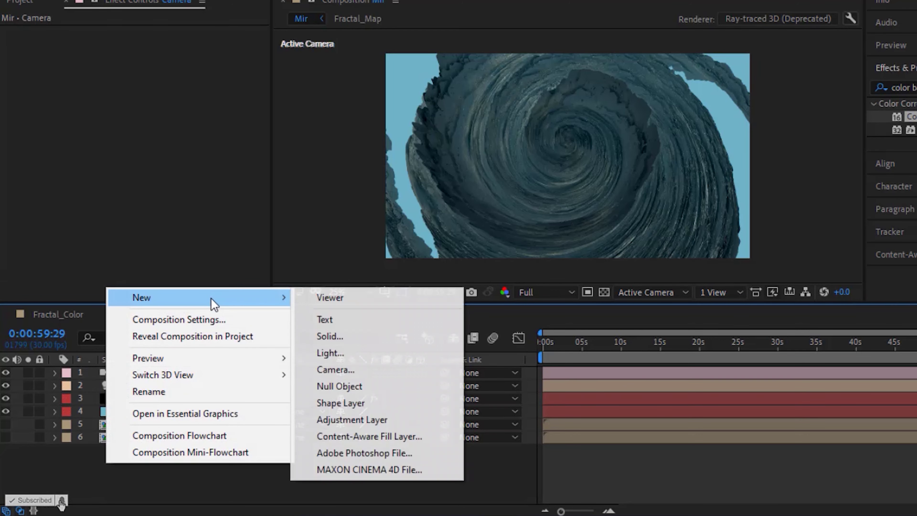
left_click(352, 419)
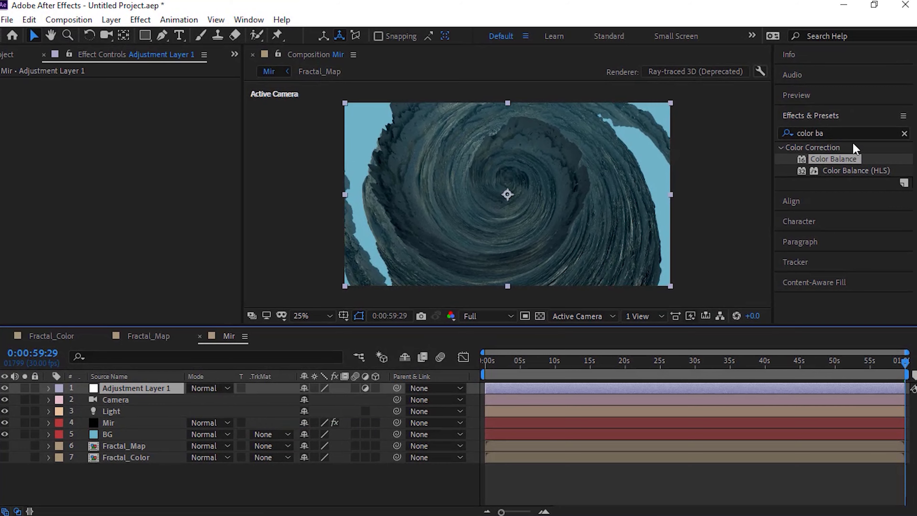
- Apply the Curves effect to the adjustment layer and raise the middle of the RGB curve slightly
triple_click(853, 132)
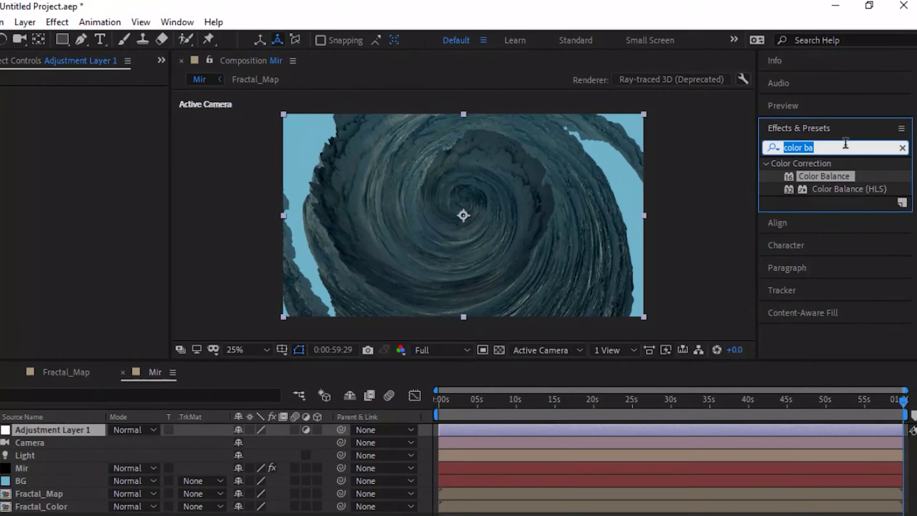
key("BackSpace")
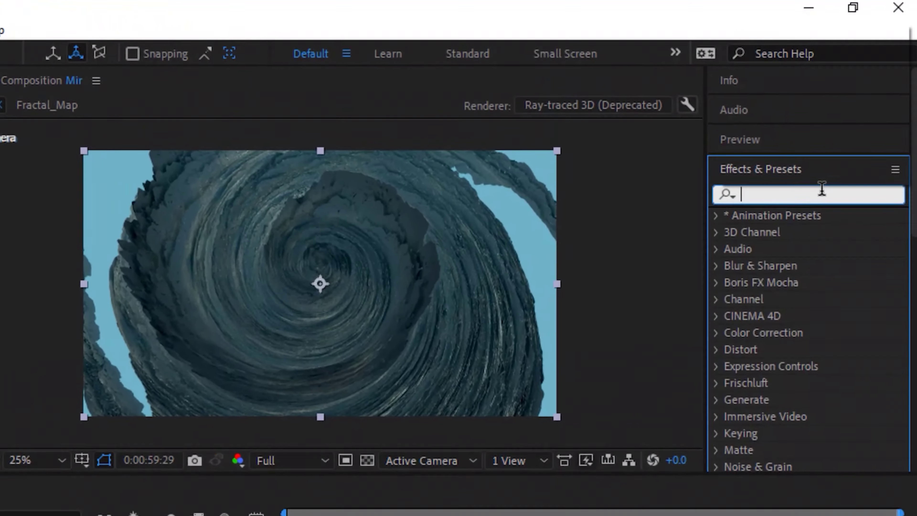
type("curves")
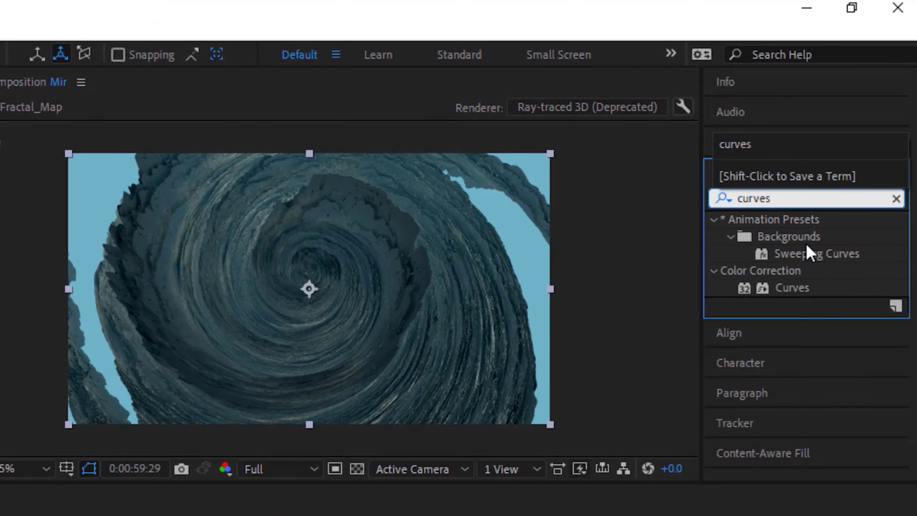
left_click(792, 288)
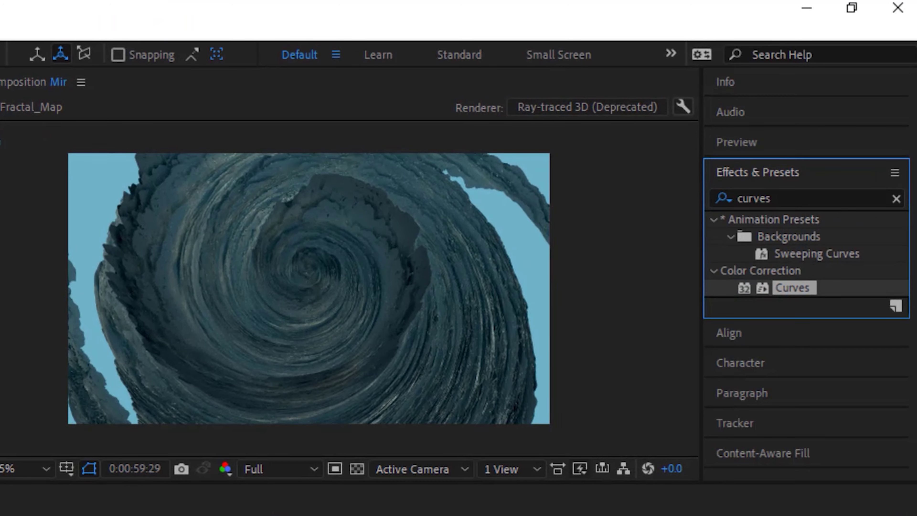
left_click(309, 289)
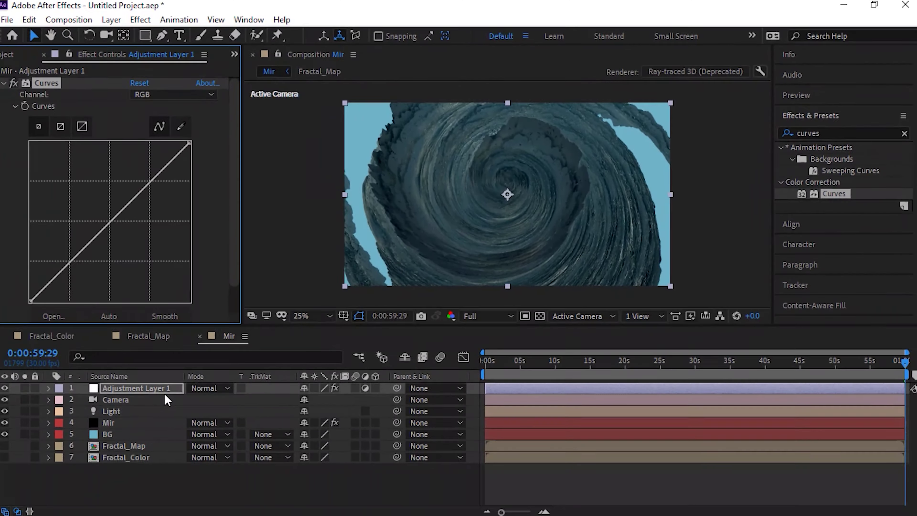
left_click_drag(110, 221, 100, 204)
- Create a new composition named Final and add the Mir composition to it as a hidden layer
left_click(7, 55)
key("ctrl+n")
type("Final")
key("Return")
left_click_drag(29, 215, 115, 392)
left_click(5, 388)
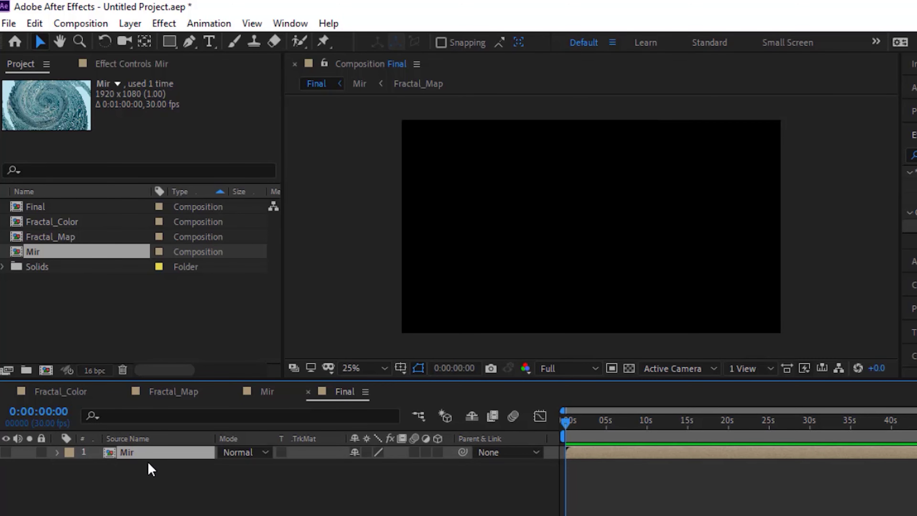
- Add a second copy of the Mir composition above the hidden one in Final and apply FL Depth Of Field to it
left_click_drag(50, 251, 149, 463)
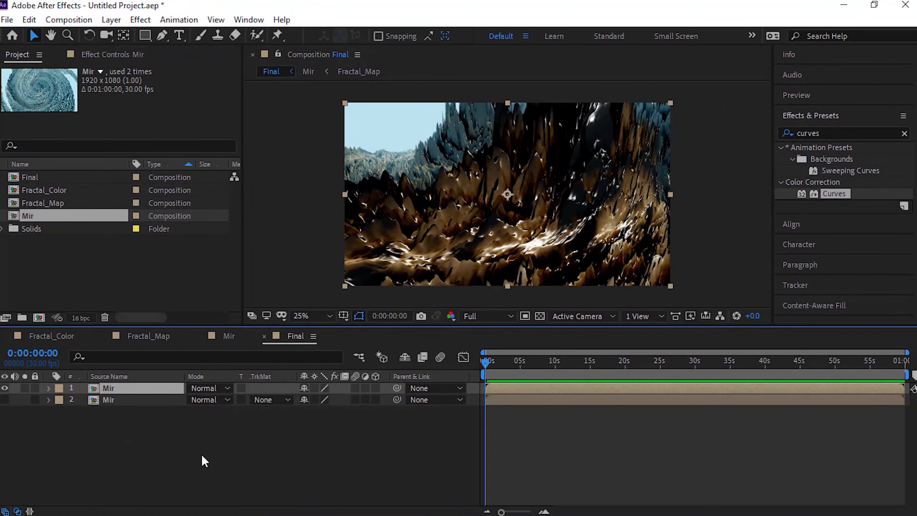
left_click(256, 462)
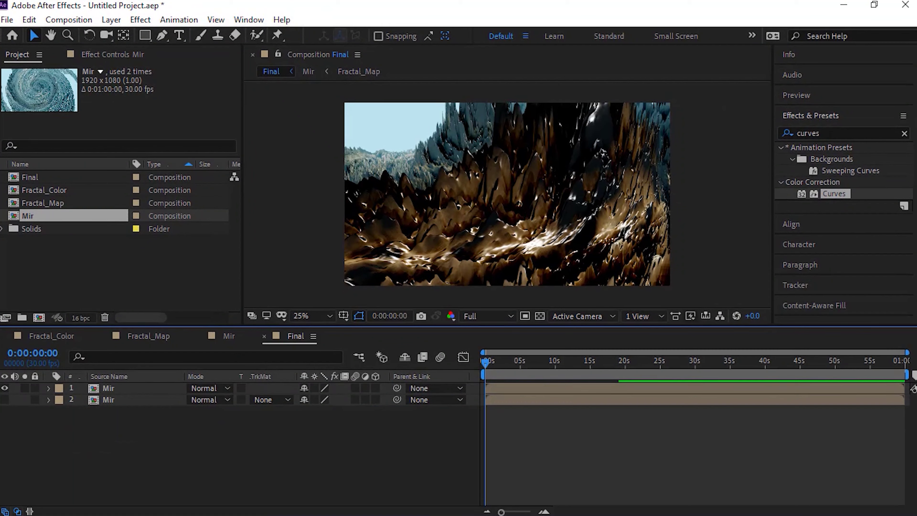
left_click(859, 131)
type("fl")
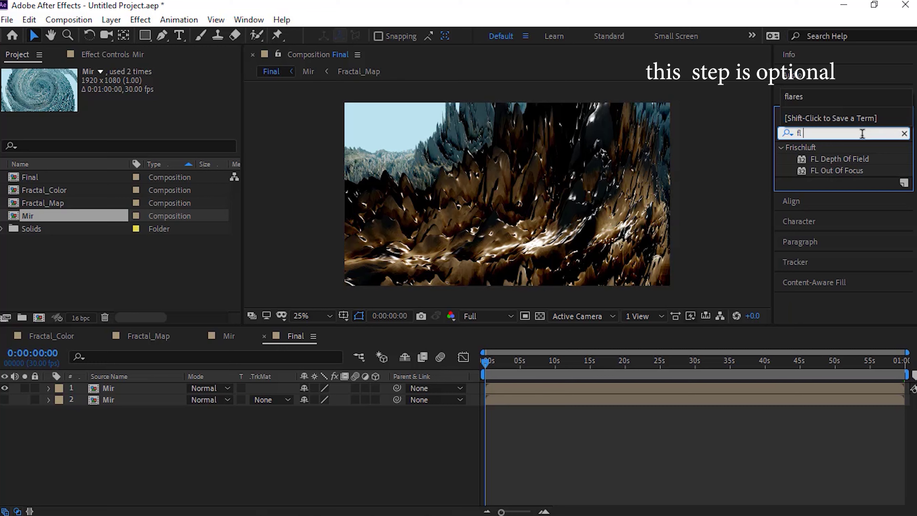
left_click_drag(846, 159, 150, 399)
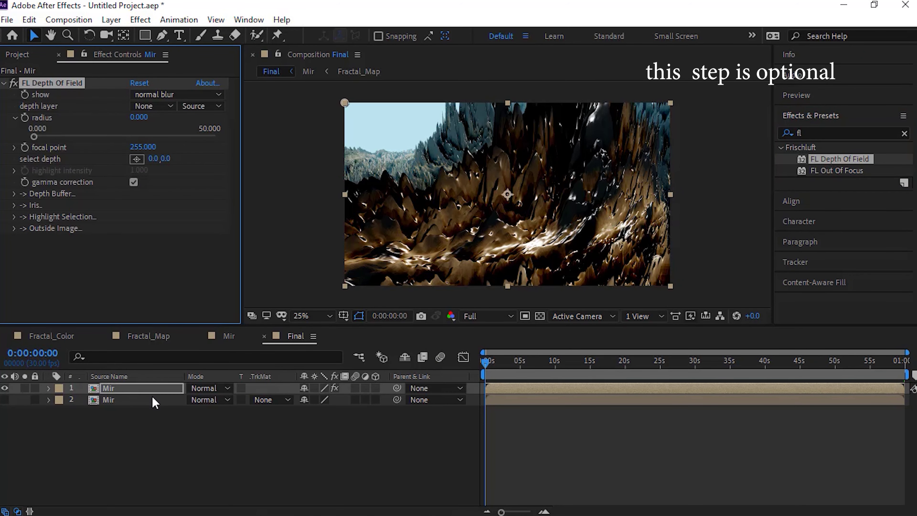
- At 0:00:20:02, set FL Depth Of Field's depth layer to 2. Mir and its radius to 60
left_click(625, 366)
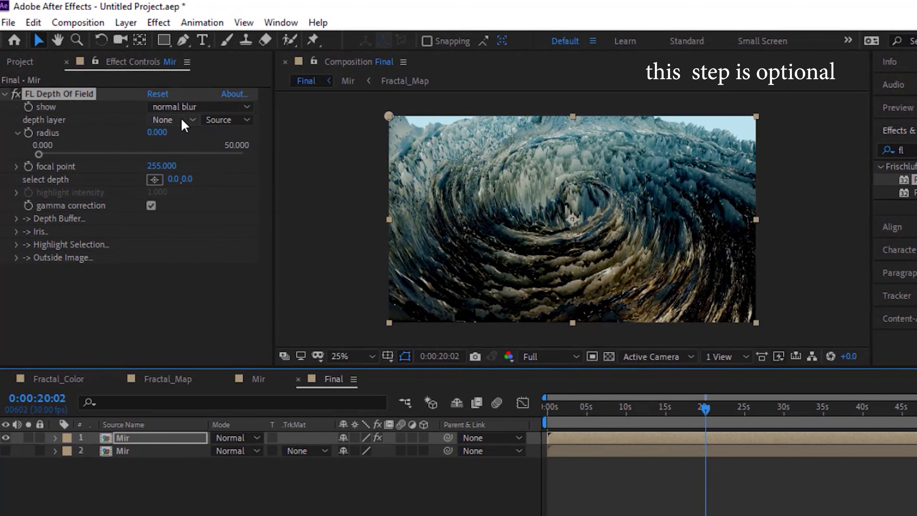
left_click(159, 106)
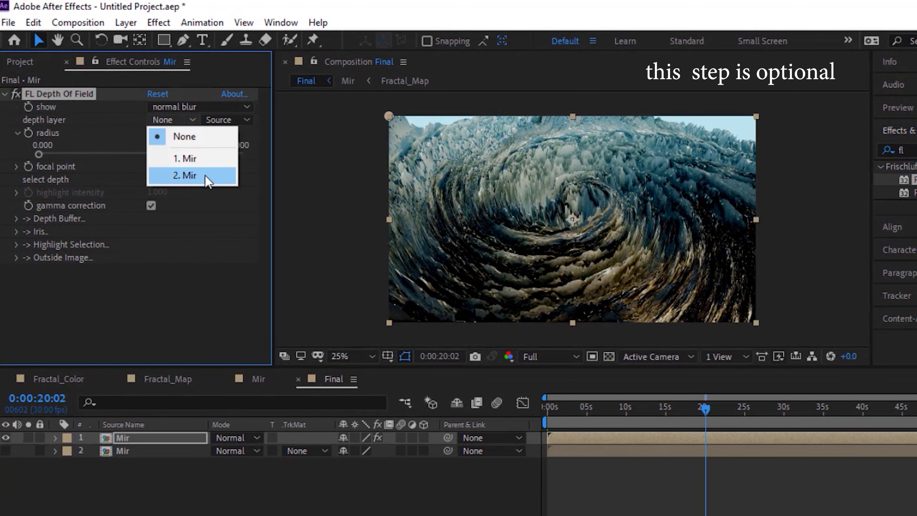
left_click(208, 177)
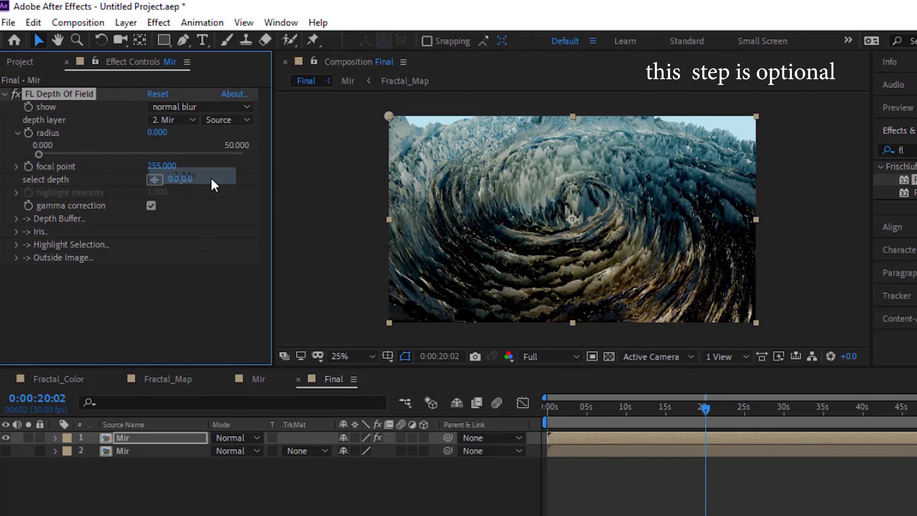
left_click(156, 136)
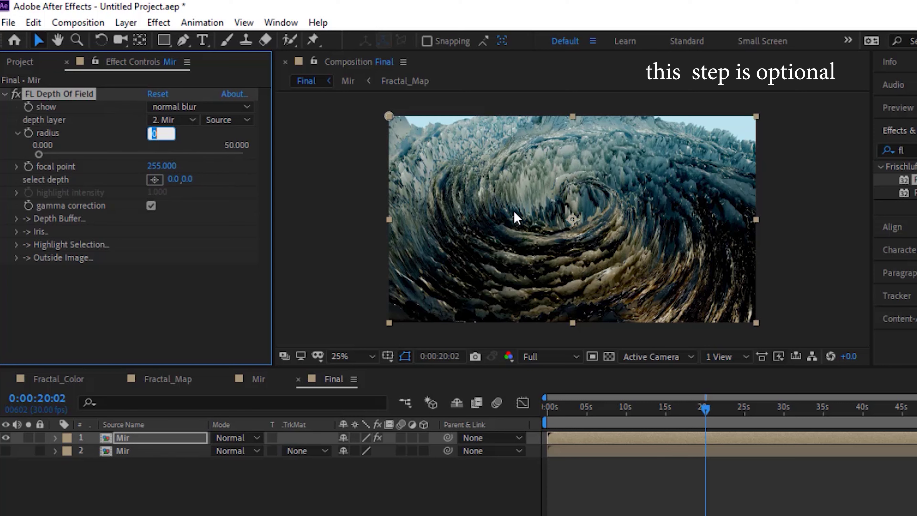
type("60")
key("Tab")
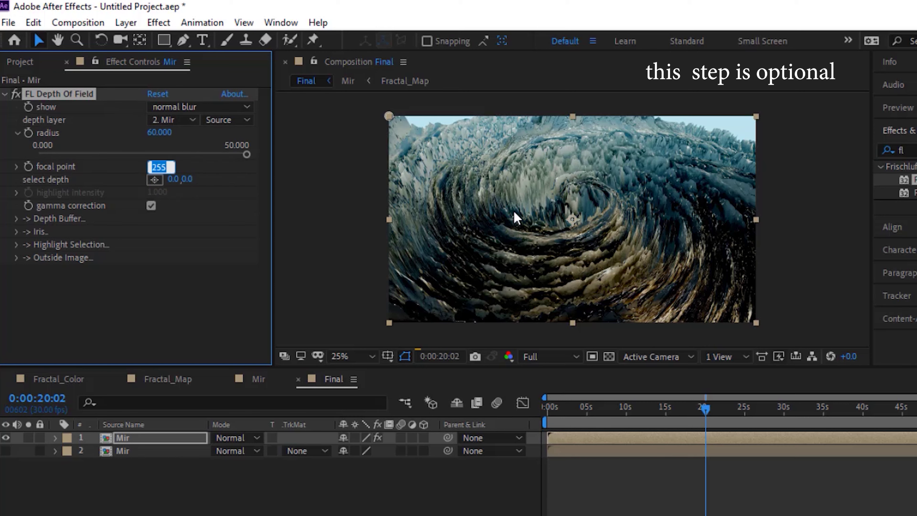
- Try a focal point of 200 in FL Depth Of Field and undo it
type("200")
key("Return")
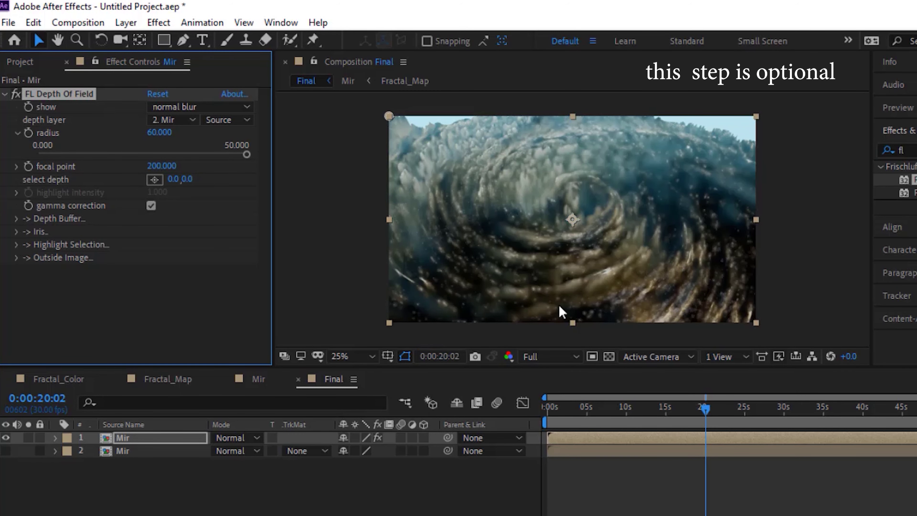
key("ctrl+z")
- Start keyframing FL Depth Of Field's focal point at 0:00:00:00 with a value of 22
left_click_drag(579, 407, 528, 409)
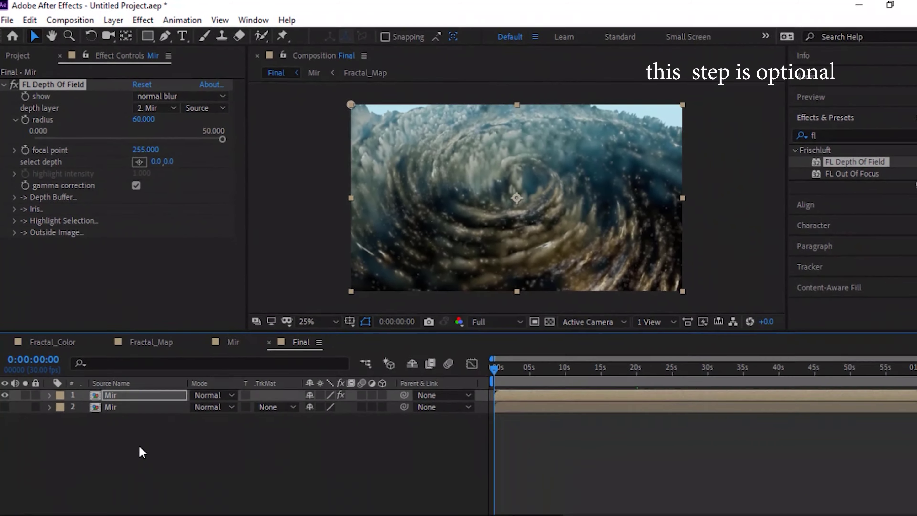
left_click(24, 147)
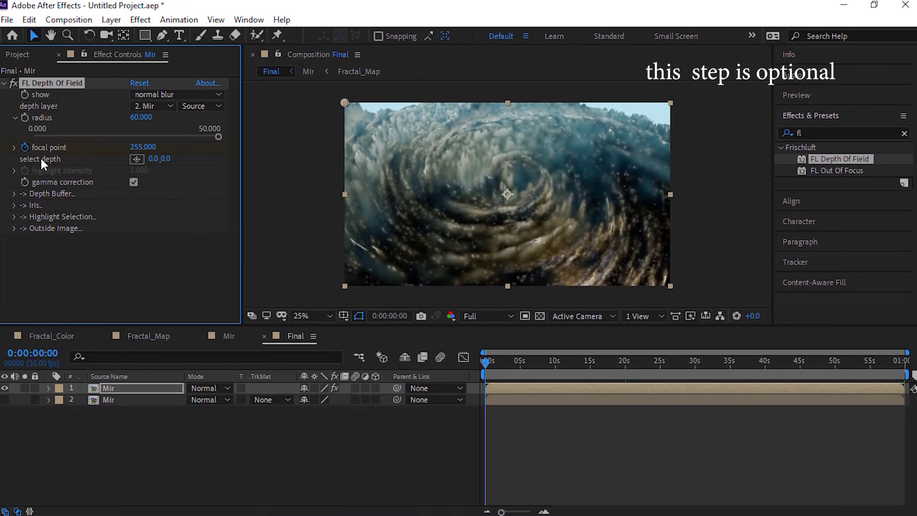
left_click(141, 147)
type("22")
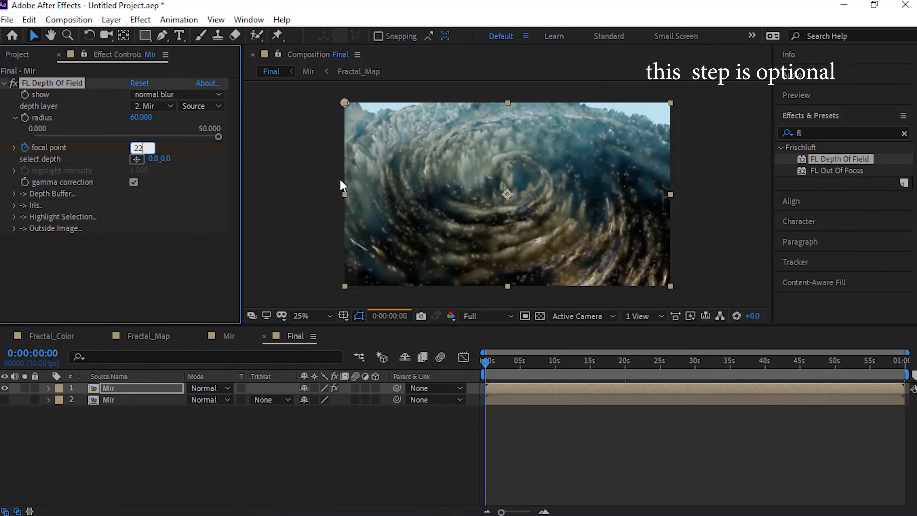
key("Return")
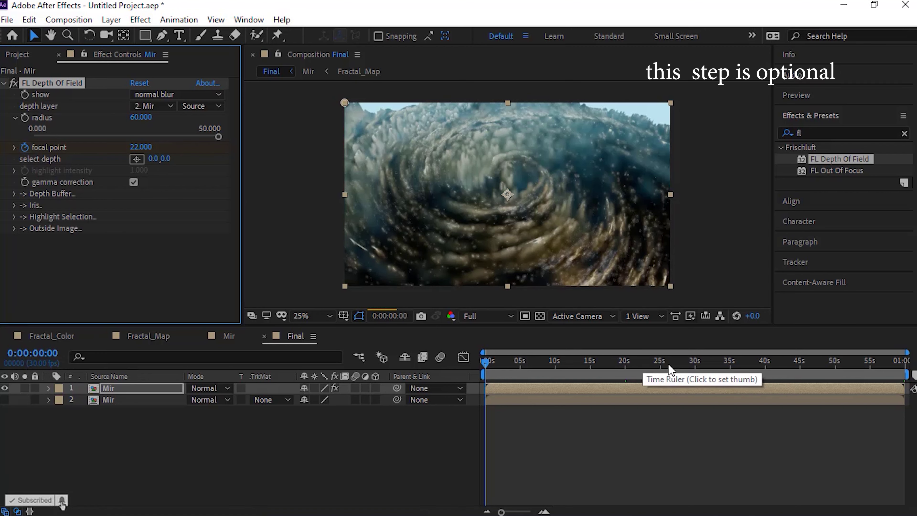
- Add a focal point keyframe of 150 at 0:00:30:00
left_click(695, 369)
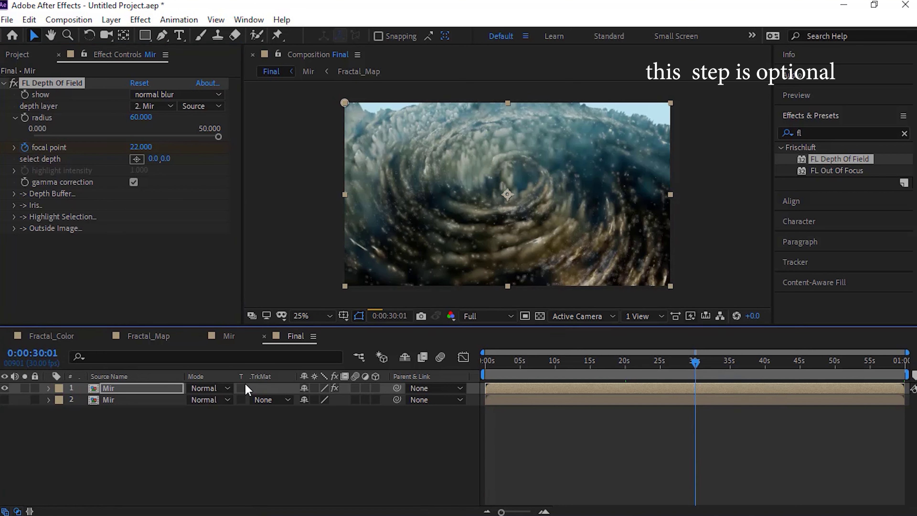
key("Page_Down")
key("Page_Up")
key("Page_Up")
left_click(140, 147)
type("150")
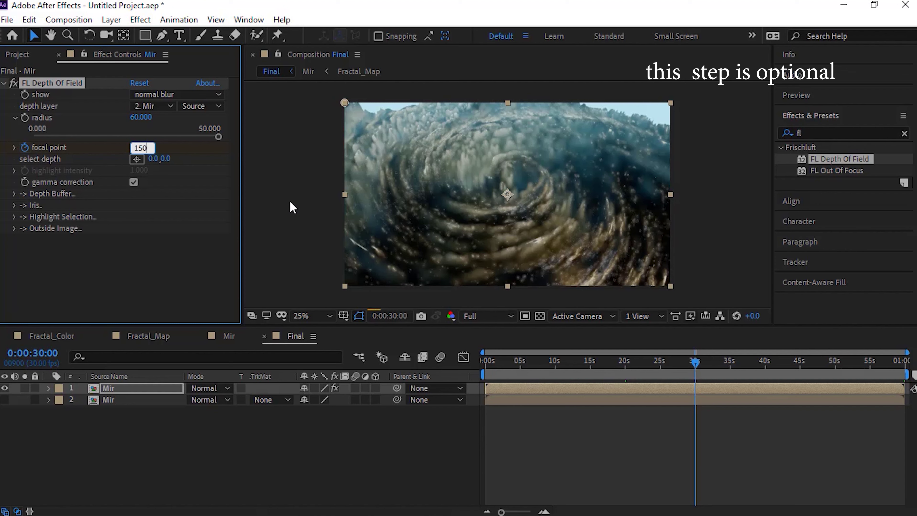
key("Return")
- Add a focal point keyframe of 200 at the composition's last frame, 0:00:59:29
left_click(877, 362)
left_click_drag(877, 364, 910, 364)
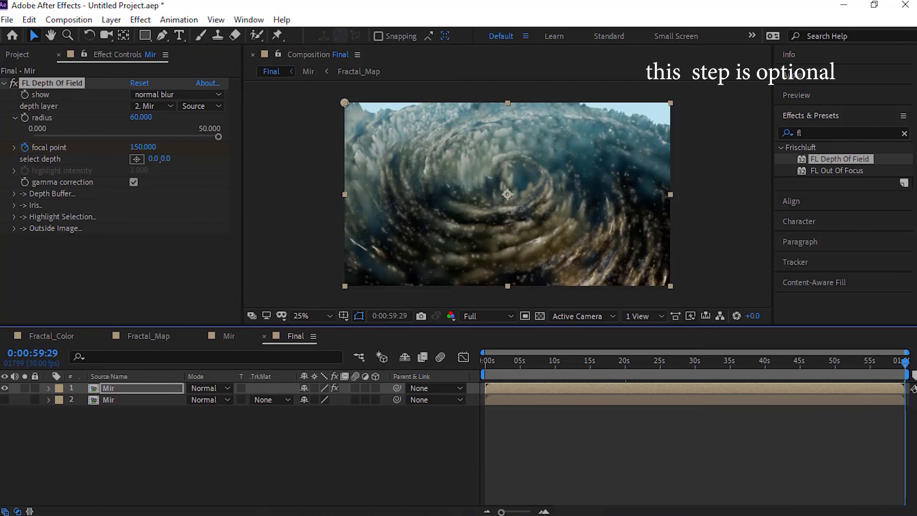
left_click(142, 147)
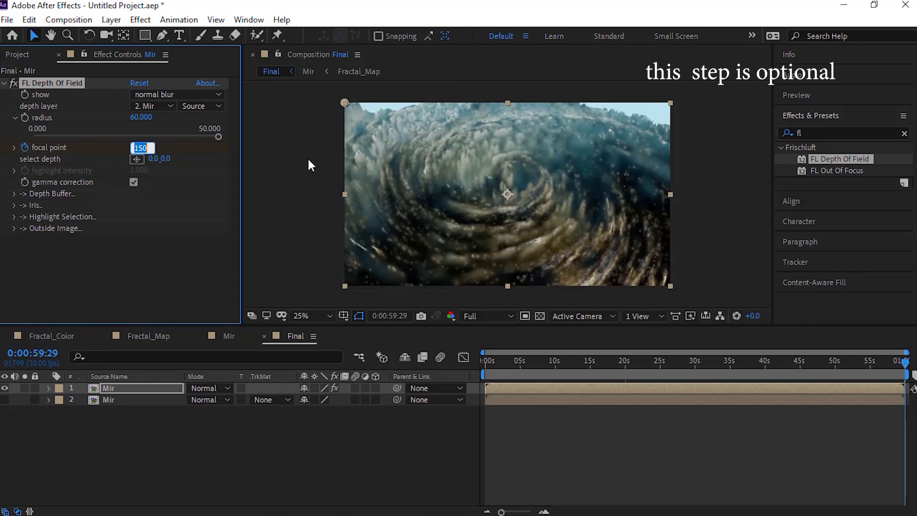
type("200")
key("Return")
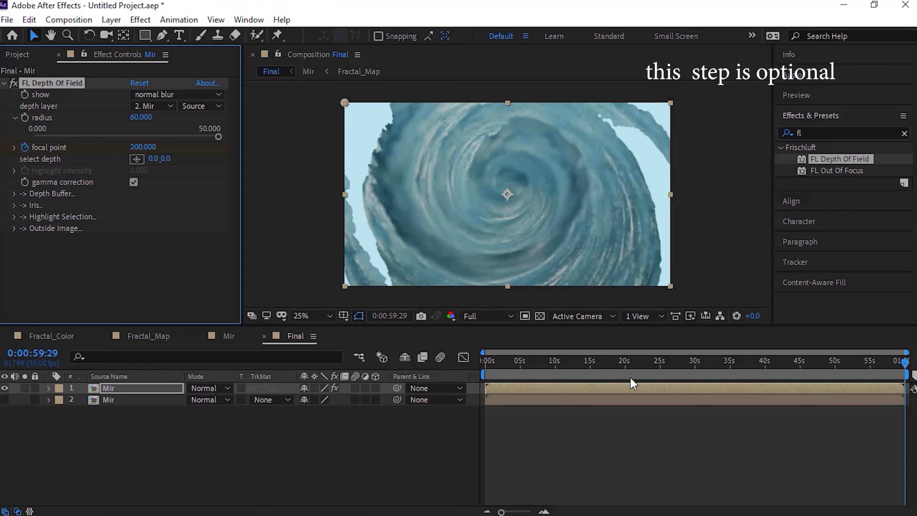
- At 0:00:20:05, set FL Depth Of Field's select depth point to 1108, 480
left_click(627, 371)
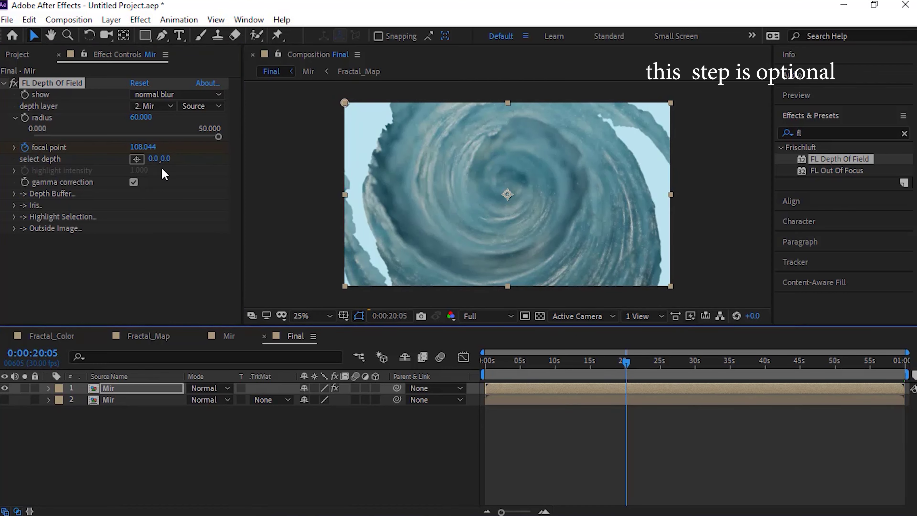
left_click(154, 159)
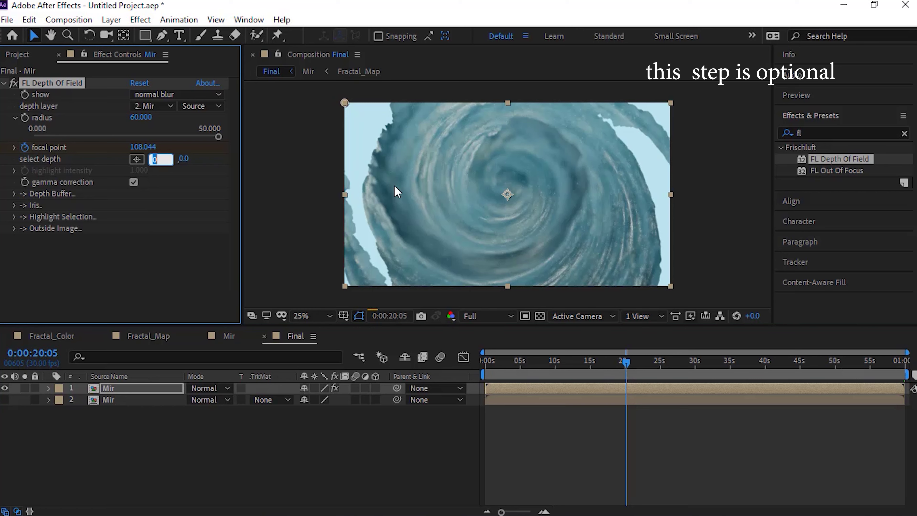
type("1108")
key("Tab")
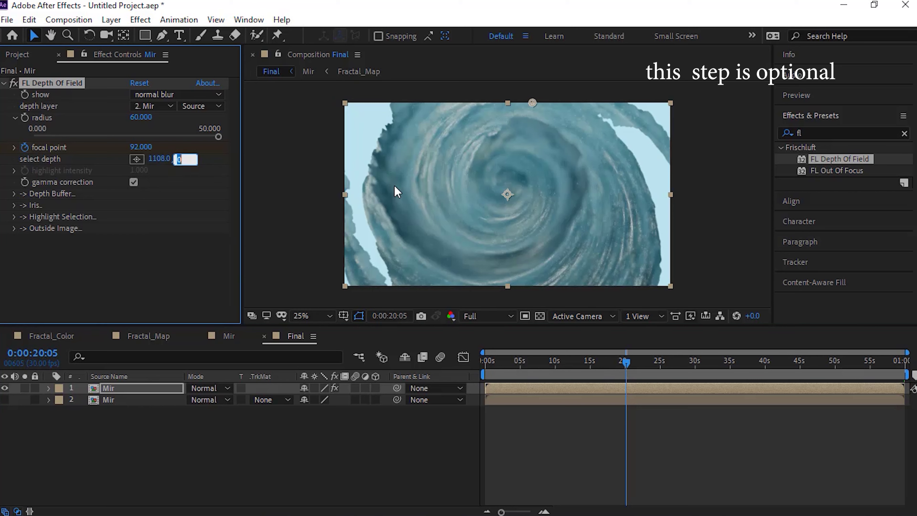
type("480")
key("Return")
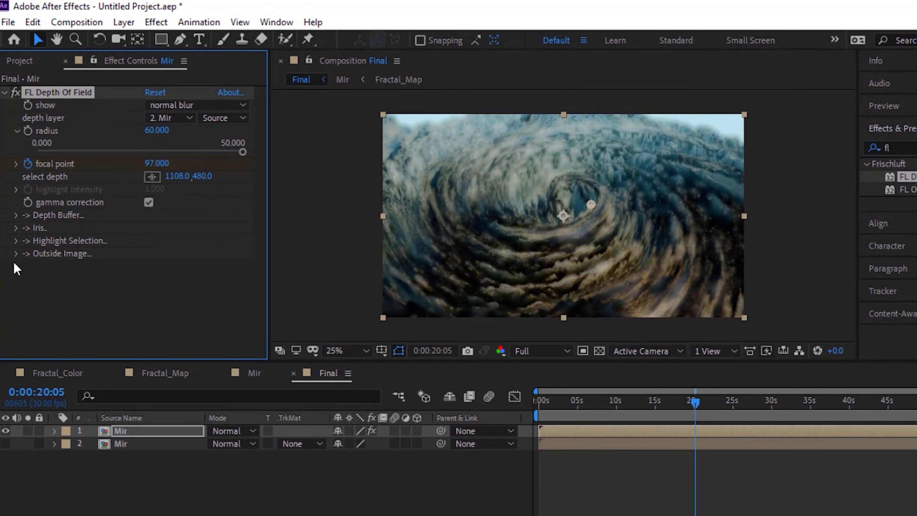
- Enable Highlight Selection in FL Depth Of Field and open its lightness start value for editing
left_click(16, 240)
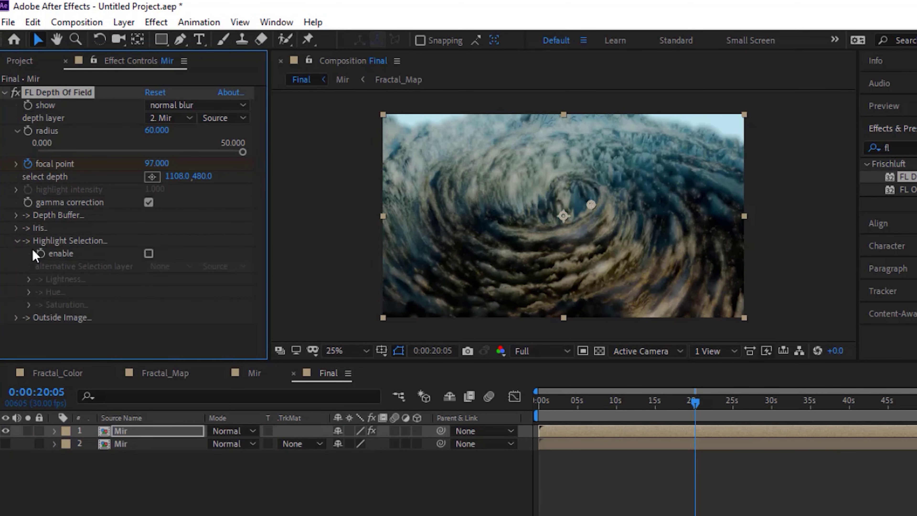
left_click(148, 253)
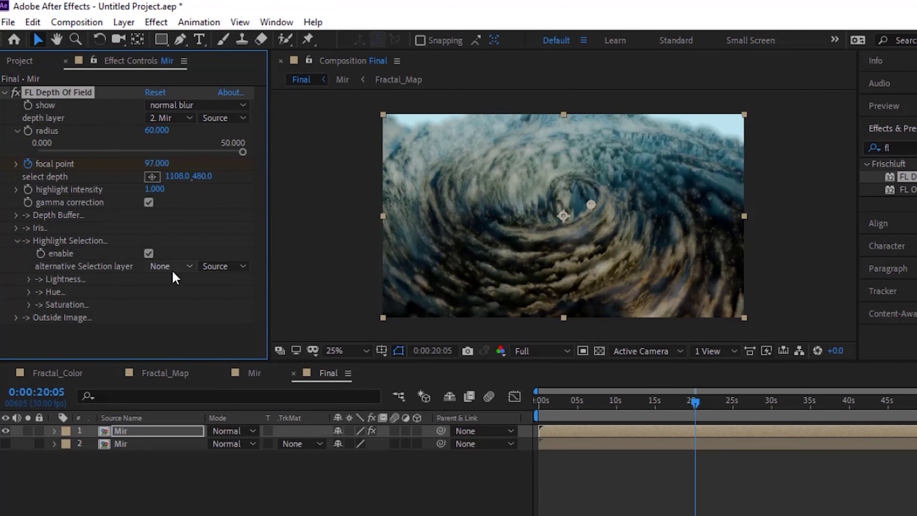
left_click(28, 280)
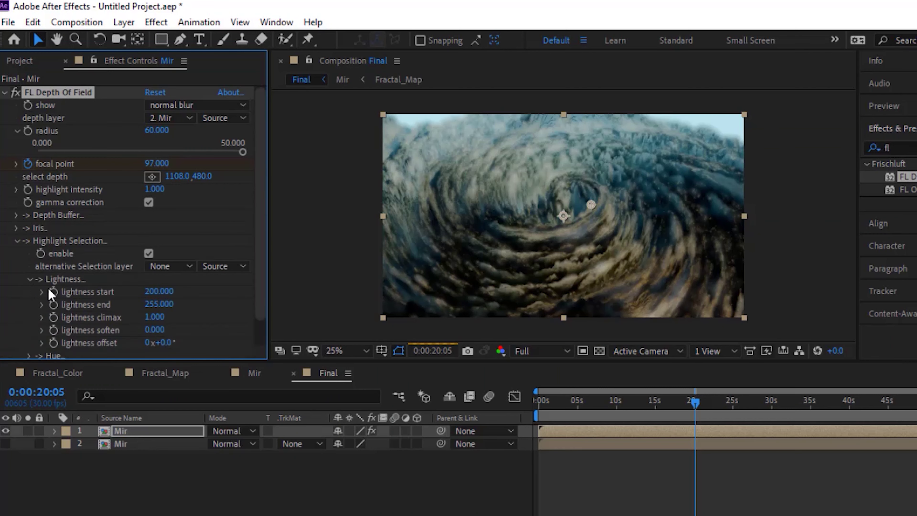
left_click(152, 290)
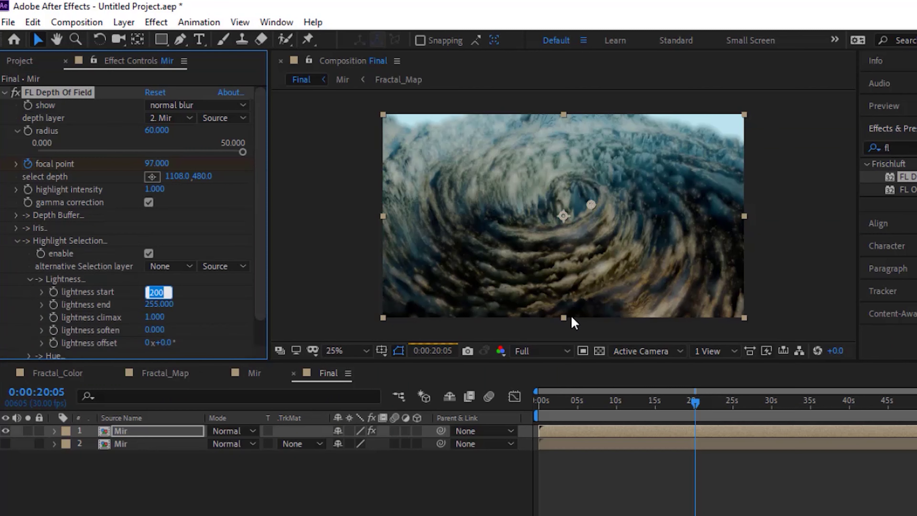